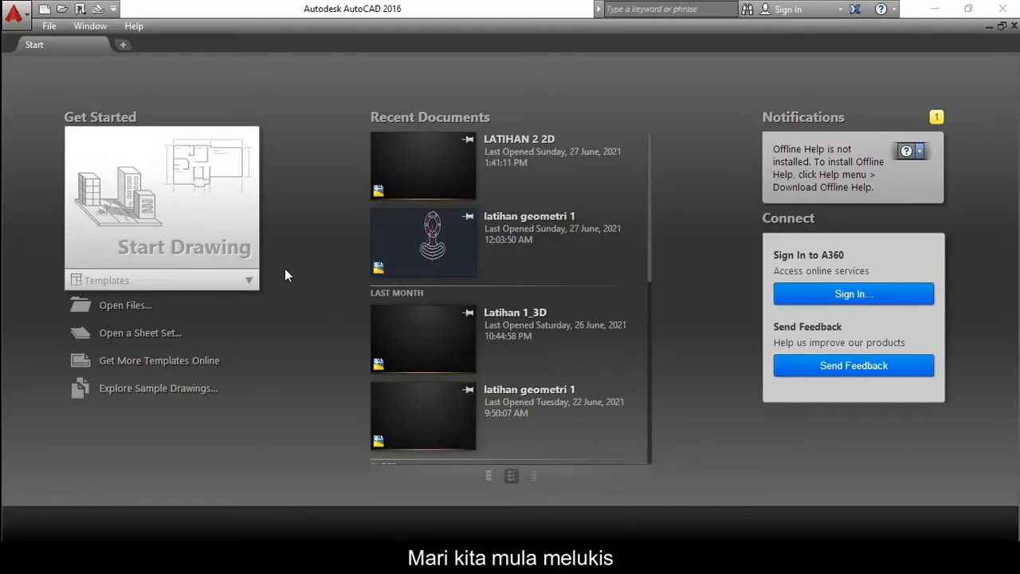
# Start a new drawing and set the model view to SW Isometric.
pyautogui.click(195, 228)
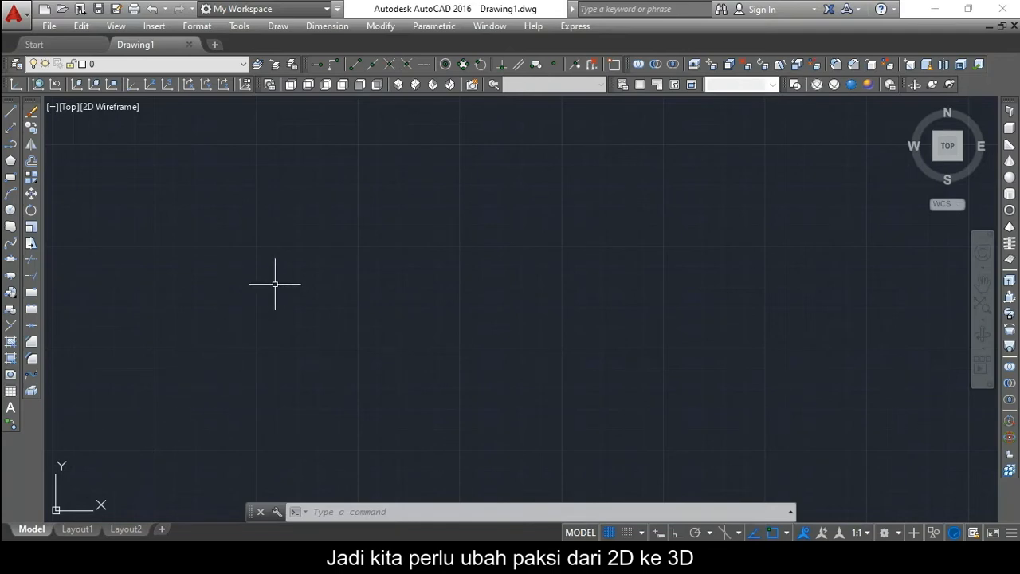
pyautogui.click(397, 85)
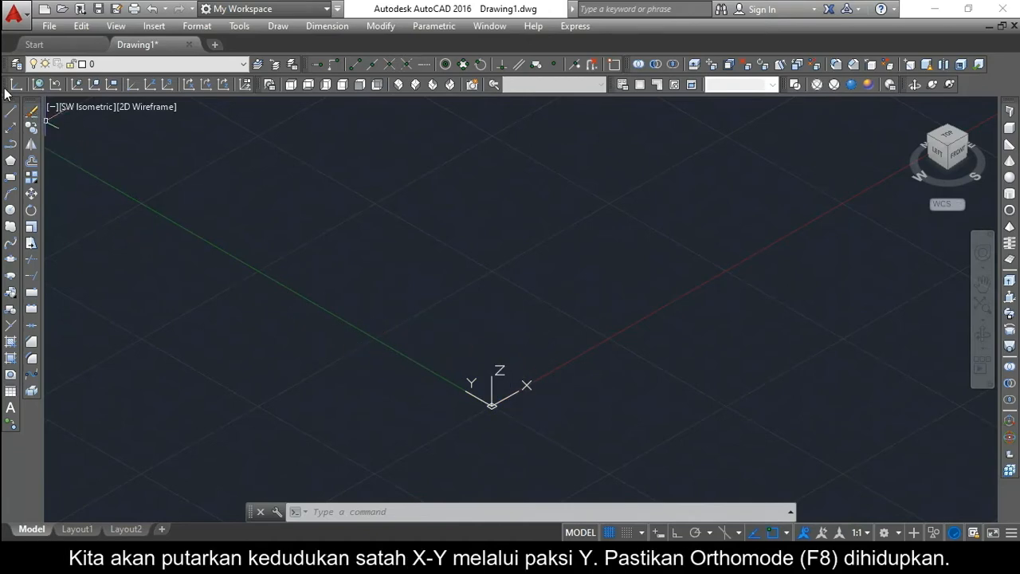
# Rotate the UCS about its Y axis with Ortho mode on so the X axis points up and the X-Y plane is vertical.
pyautogui.click(209, 88)
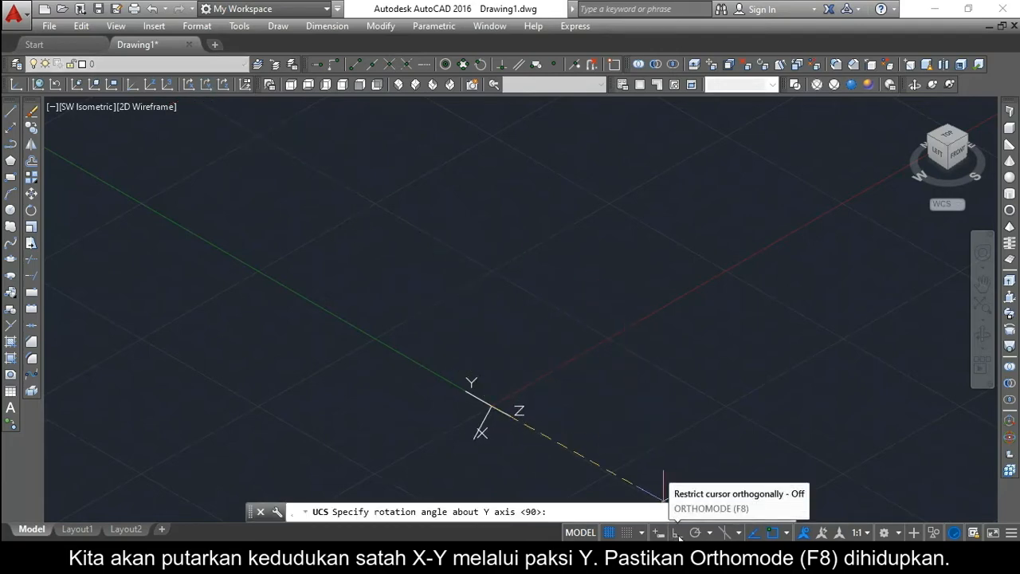
pyautogui.click(678, 534)
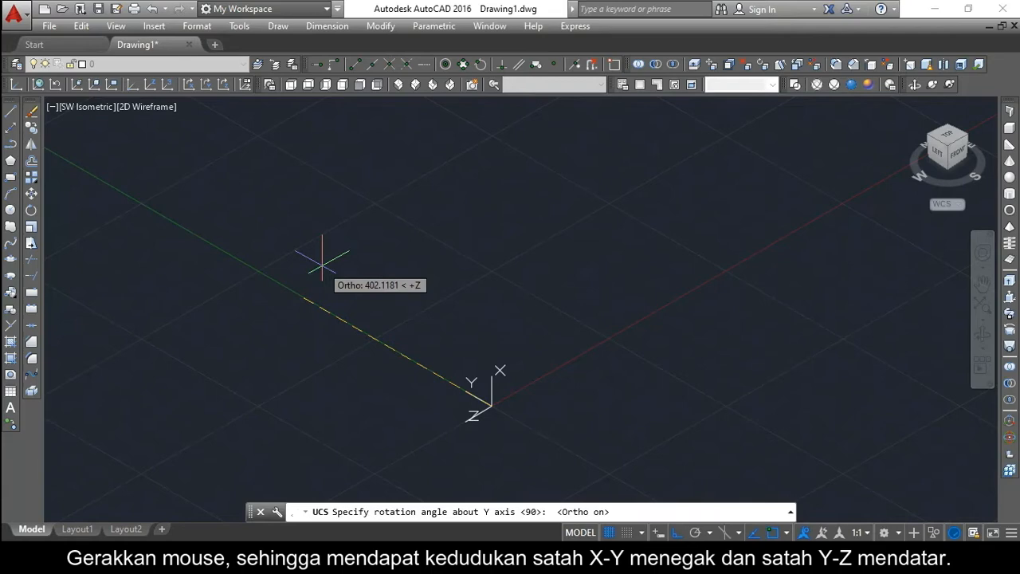
pyautogui.click(322, 265)
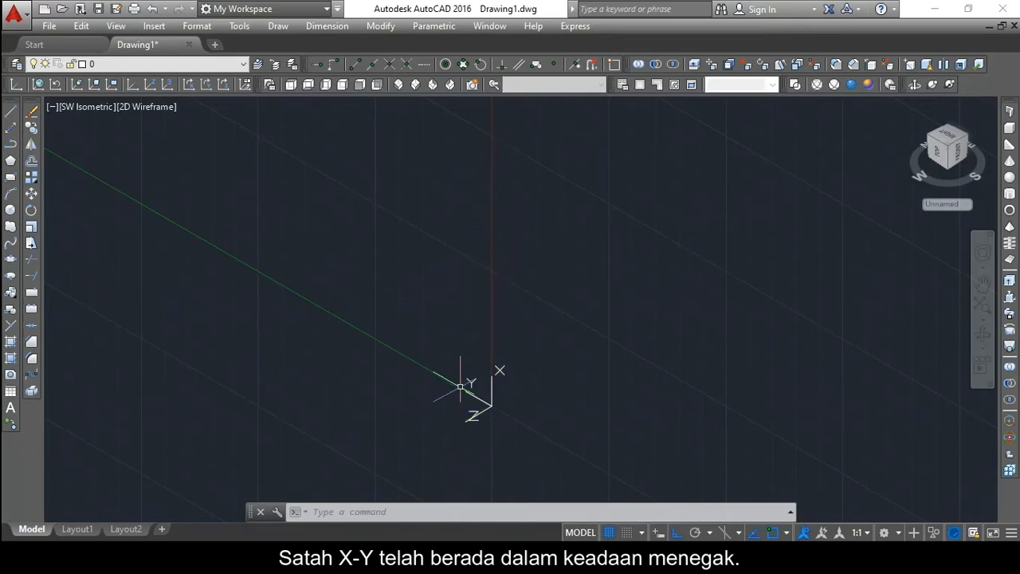
pyautogui.click(530, 558)
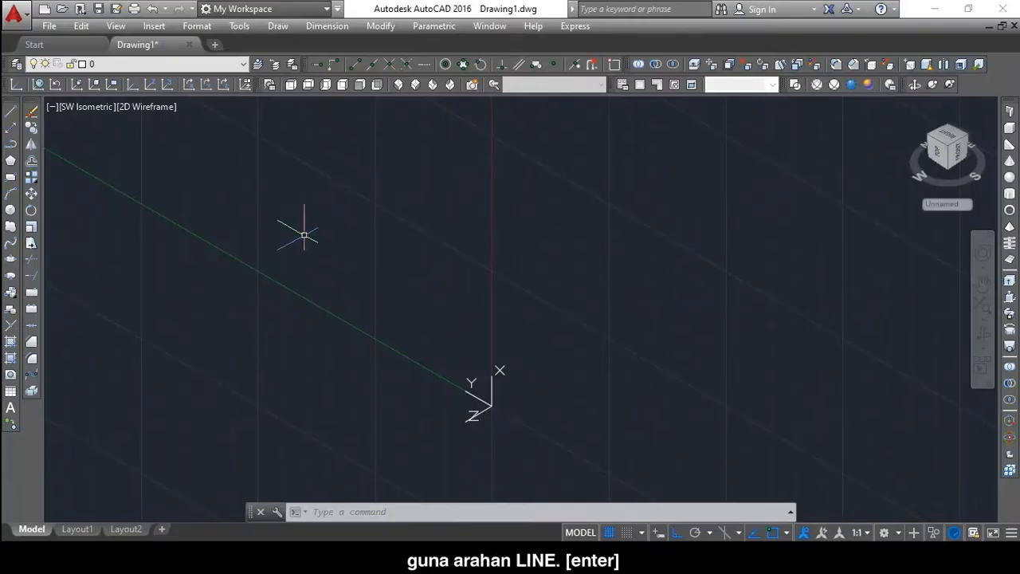
# Draw a 10-unit line from 0,0 along the positive Y axis.
pyautogui.write('li')
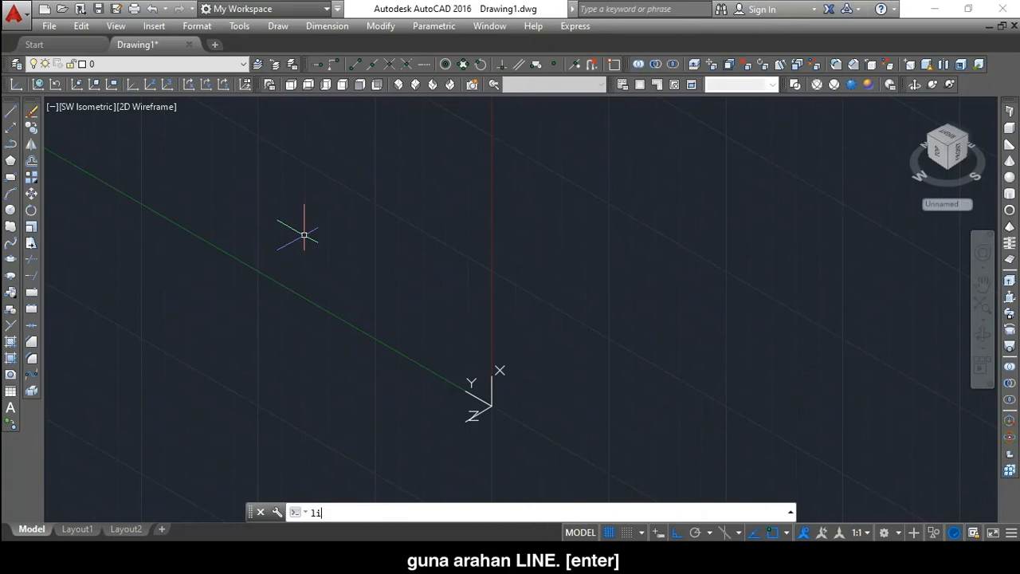
pyautogui.write('ne')
pyautogui.press('Return')
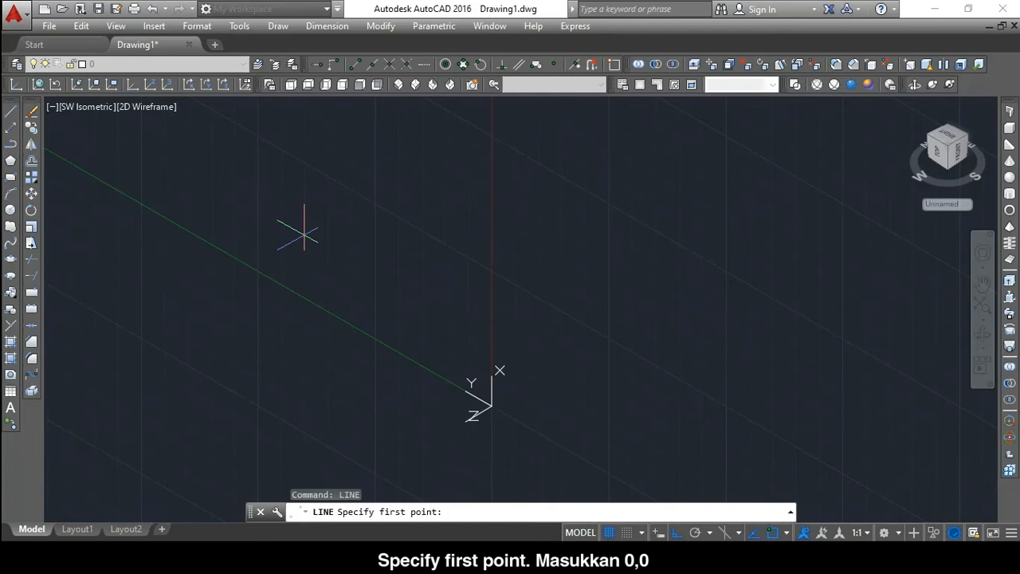
pyautogui.write('0,0')
pyautogui.press('Return')
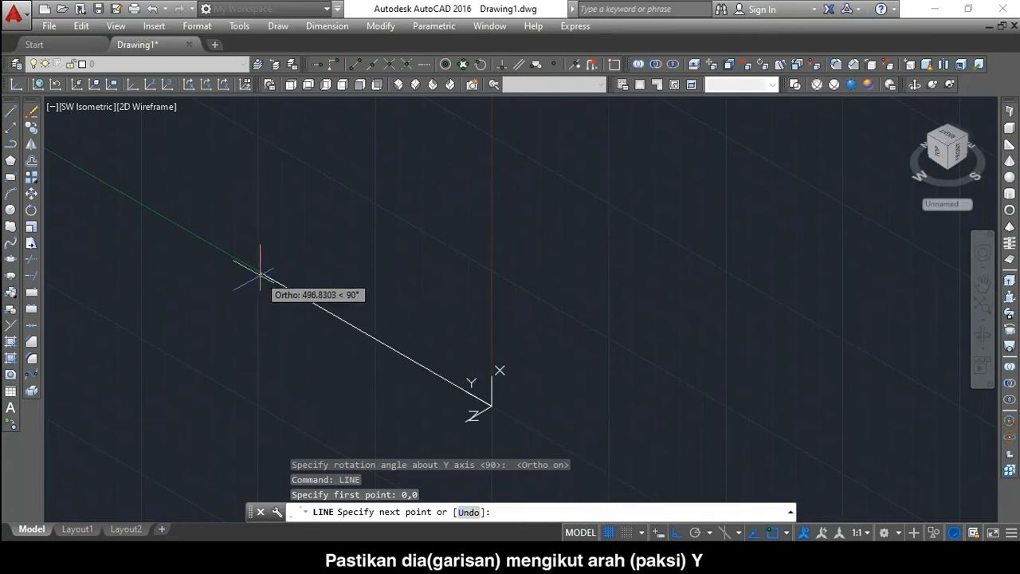
pyautogui.write('10')
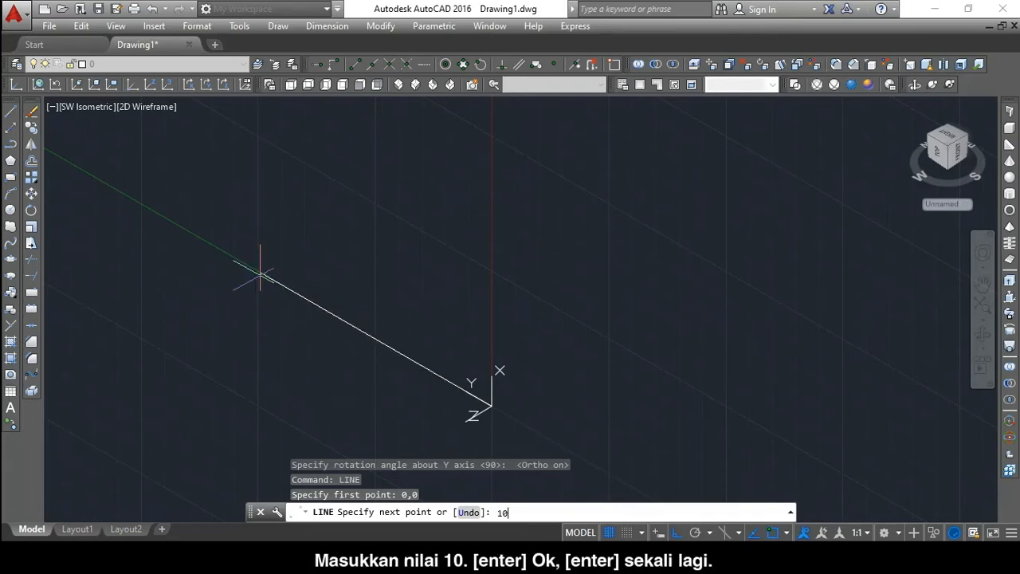
pyautogui.press('Return')
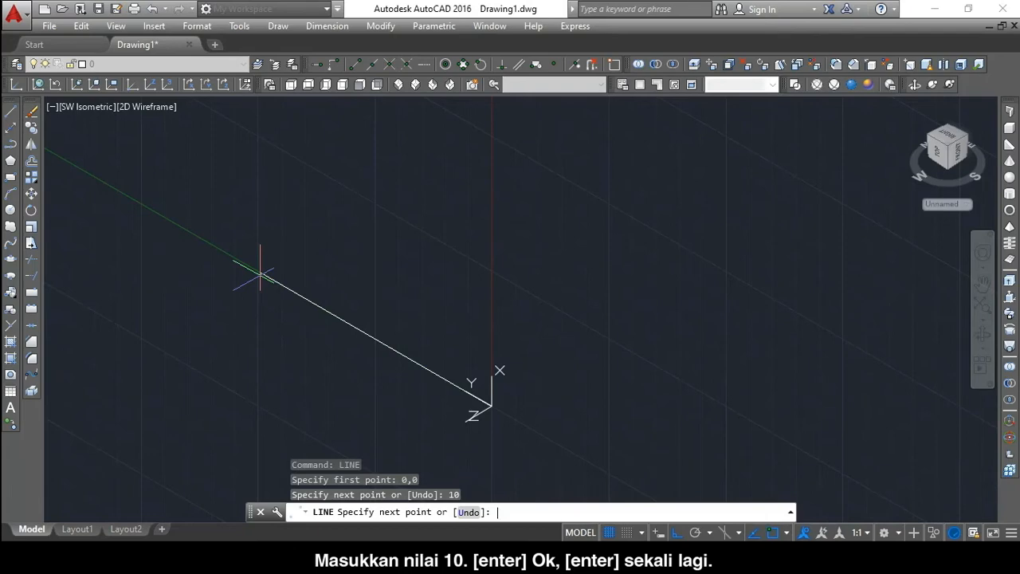
pyautogui.press('Return')
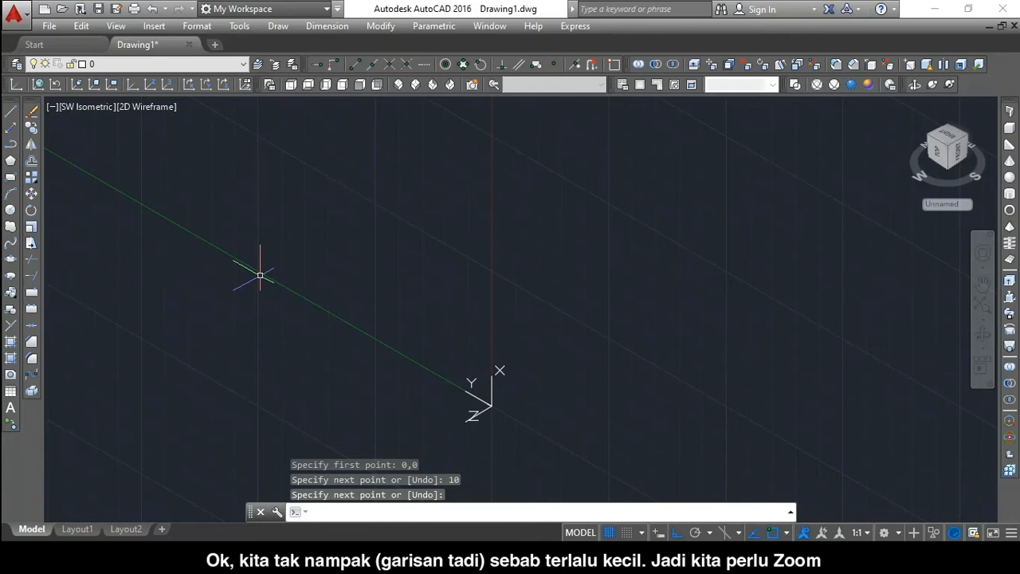
# Zoom to the drawing extents and reframe the view so the whole base line is visible with room above it.
pyautogui.write('z')
pyautogui.press('Return')
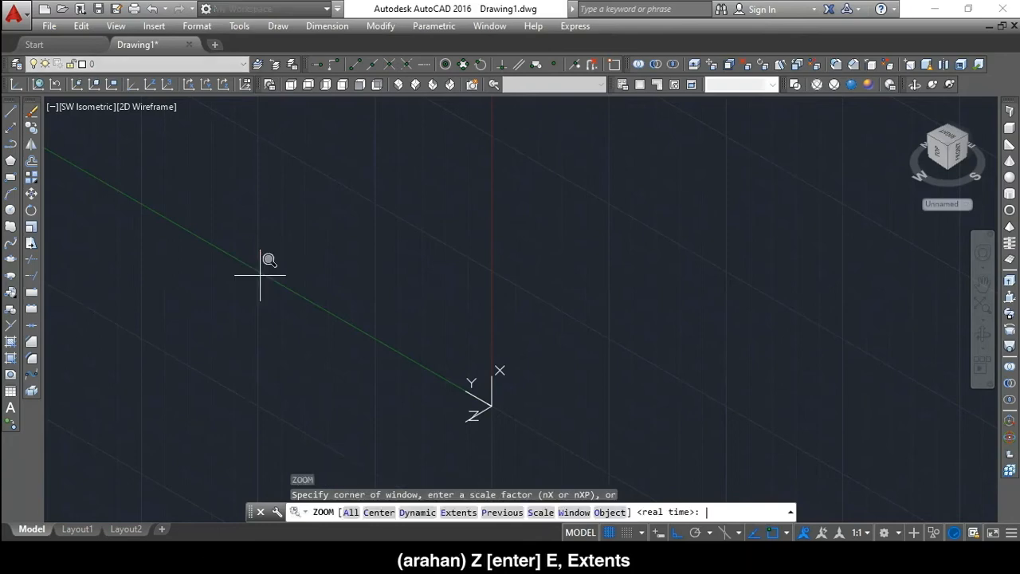
pyautogui.write('e')
pyautogui.press('Return')
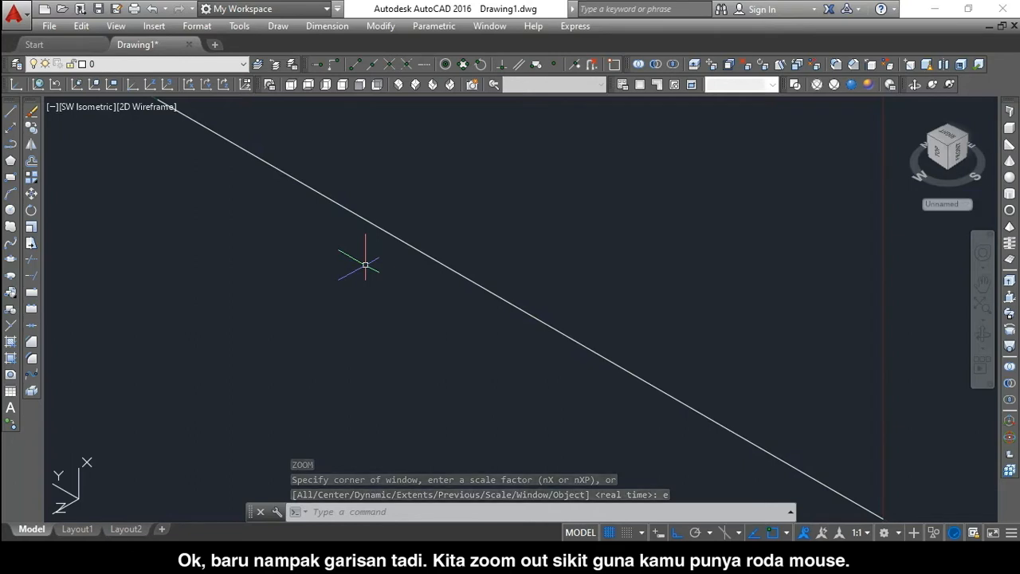
pyautogui.scroll(-3, 365, 264)
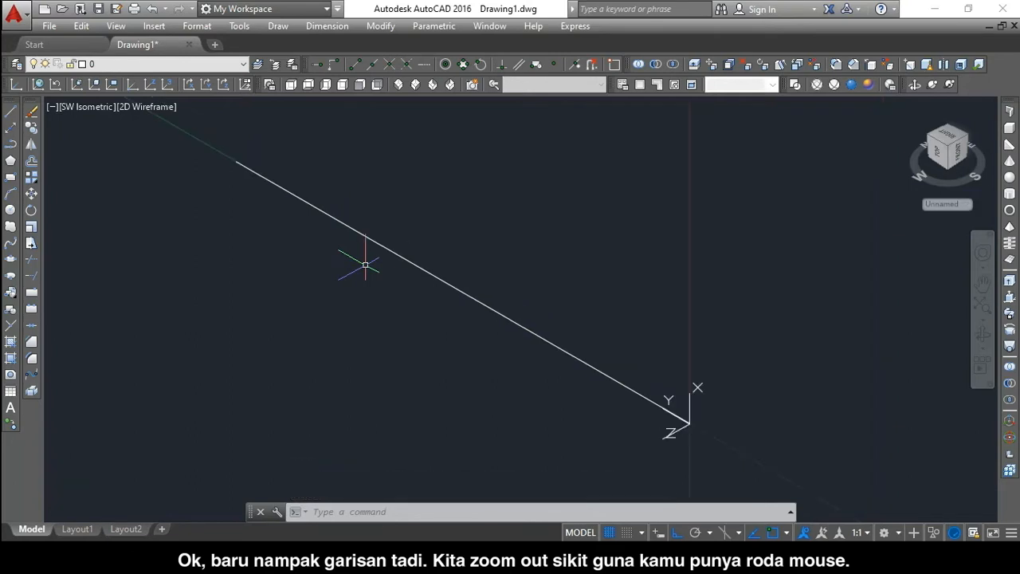
pyautogui.scroll(-2, 365, 264)
pyautogui.moveTo(339, 248); pyautogui.dragTo(251, 207, button='middle')
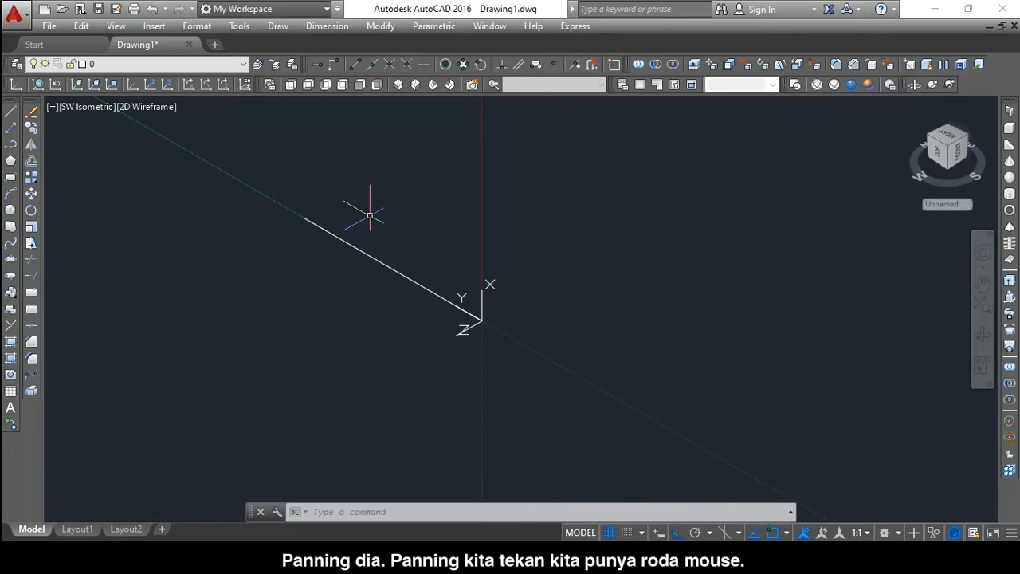
pyautogui.moveTo(369, 215)
pyautogui.mouseDown(button='middle')
pyautogui.moveTo(392, 260)
pyautogui.moveTo(465, 308)
pyautogui.moveTo(428, 300)
pyautogui.moveTo(426, 326)
pyautogui.mouseUp(button='middle')
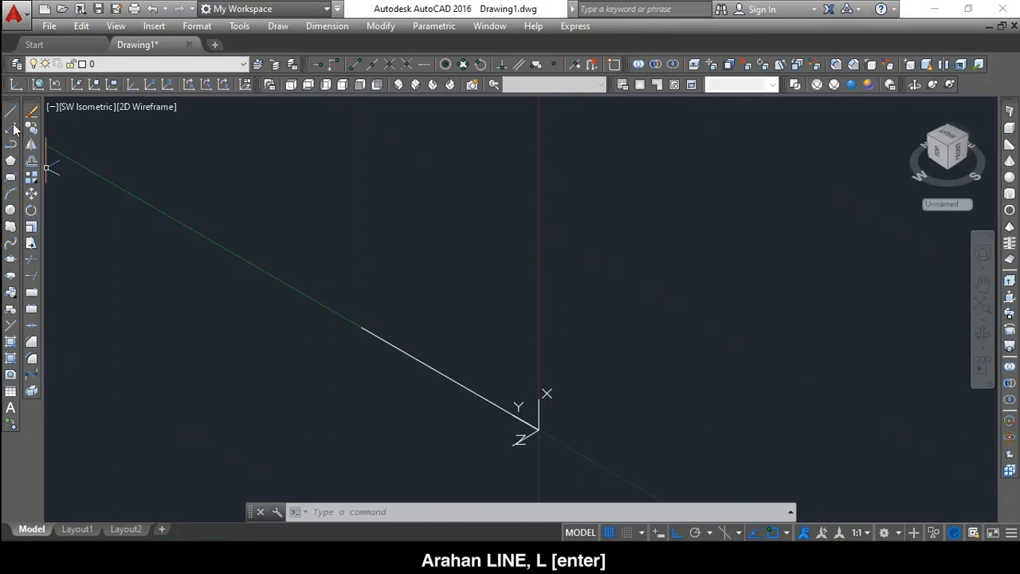
# Draw a 6-unit line upward along the X axis from the base line's far endpoint, after checking the active object snaps.
pyautogui.write('L')
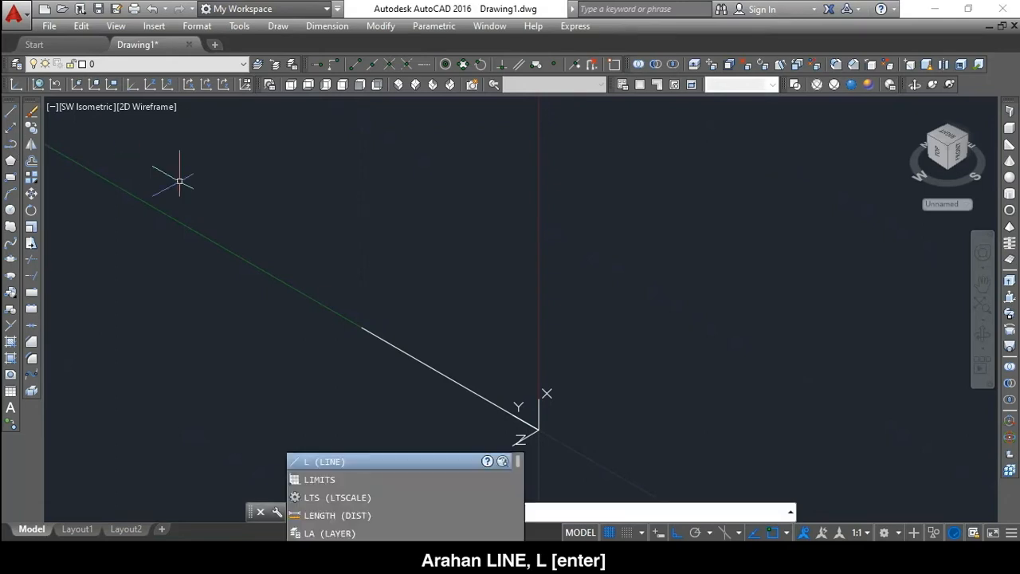
pyautogui.press('Return')
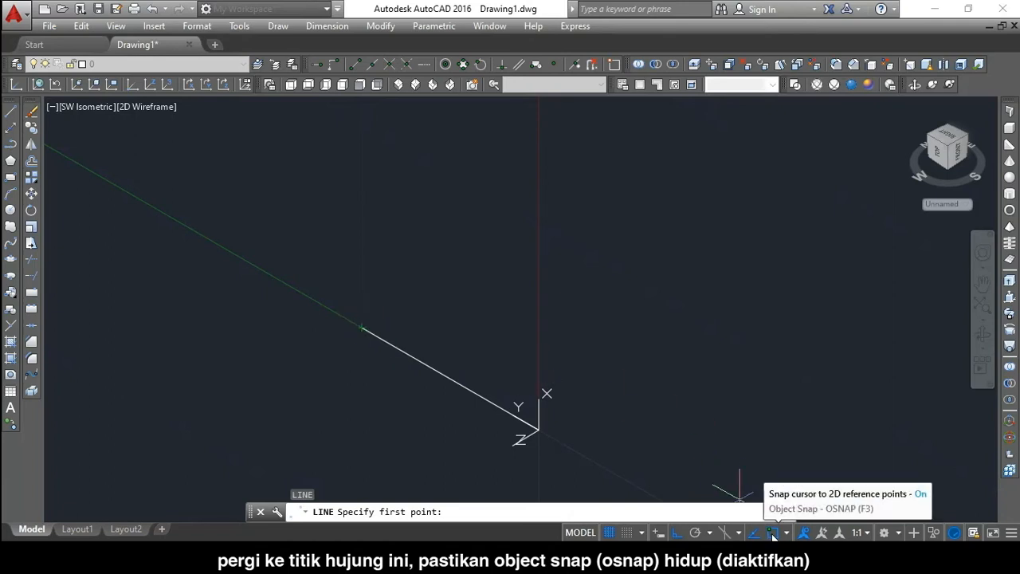
pyautogui.click(787, 533)
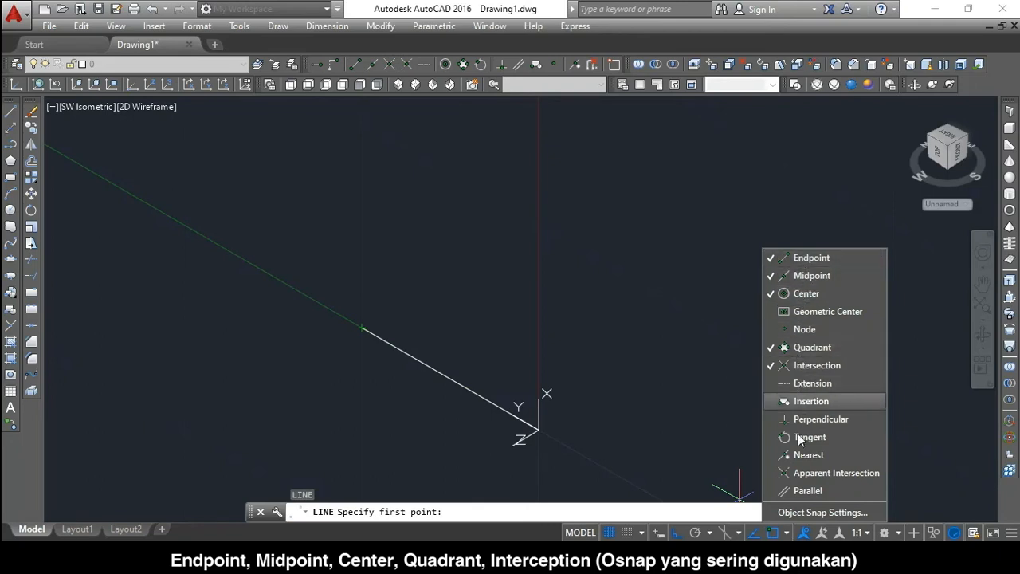
pyautogui.click(786, 535)
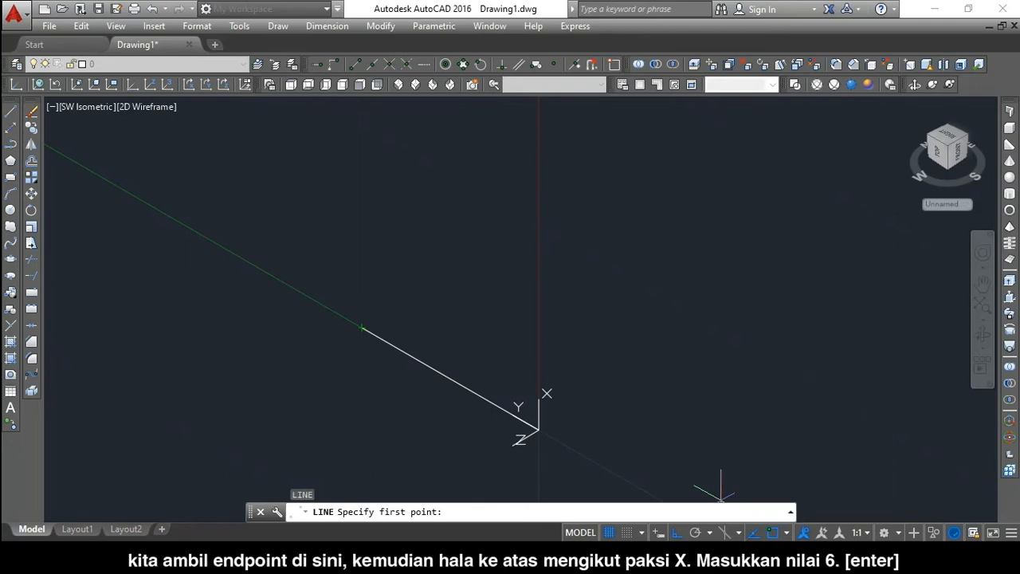
pyautogui.click(361, 327)
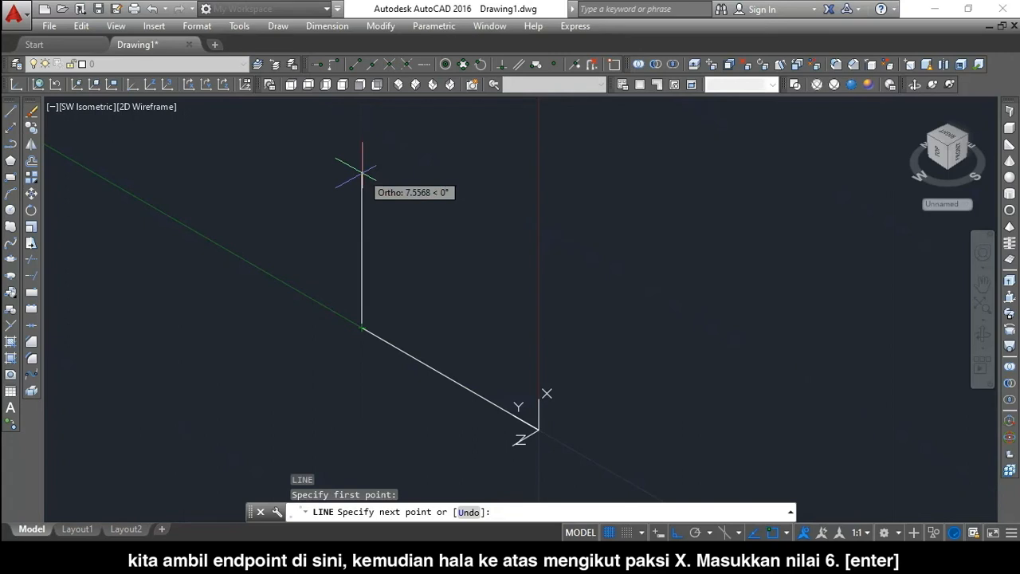
pyautogui.write('6')
pyautogui.press('Return')
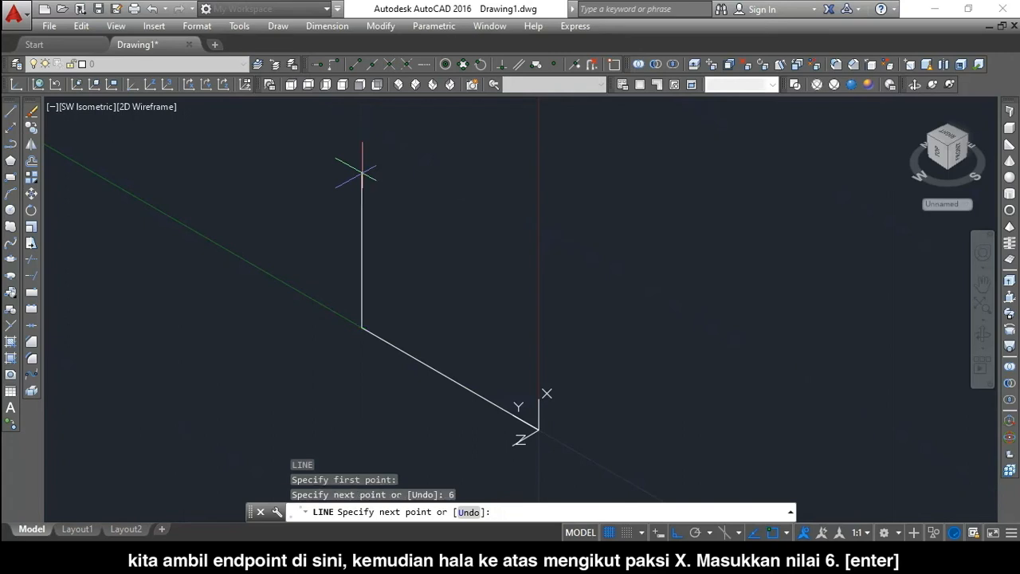
pyautogui.press('Return')
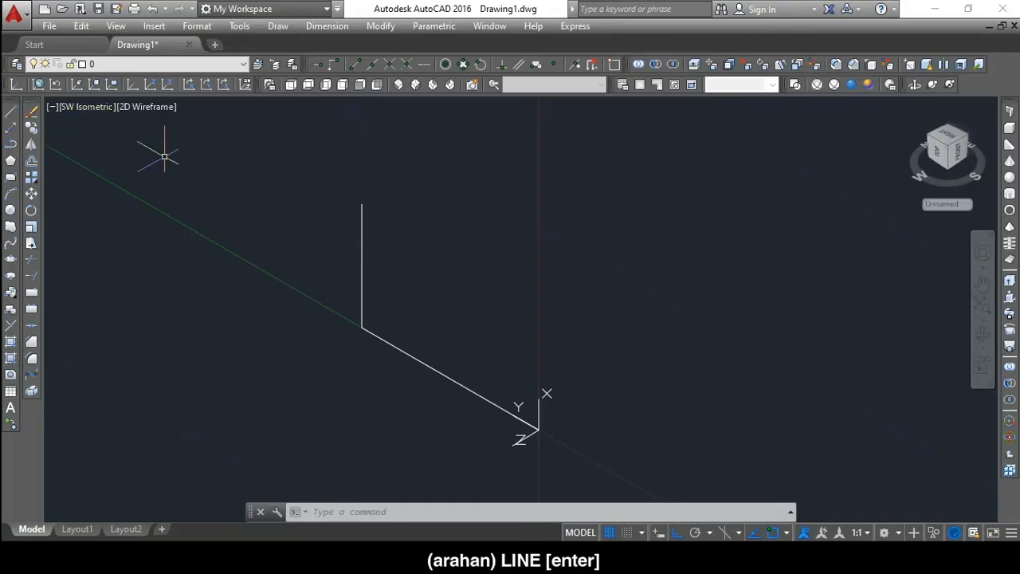
# Draw a 1-unit line from the upper end of the vertical line, parallel to the Y axis towards the origin side.
pyautogui.write('line')
pyautogui.press('Return')
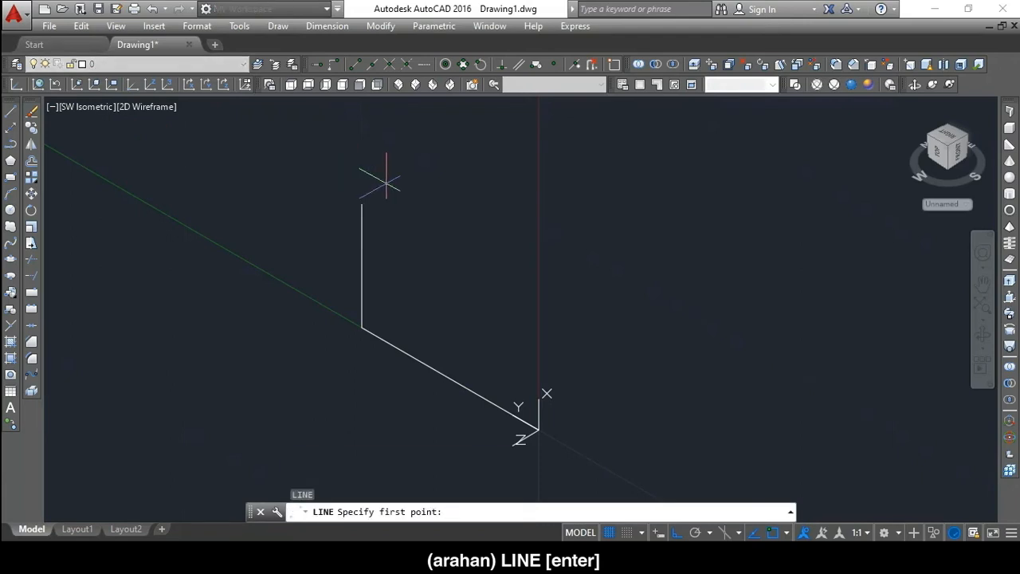
pyautogui.click(361, 204)
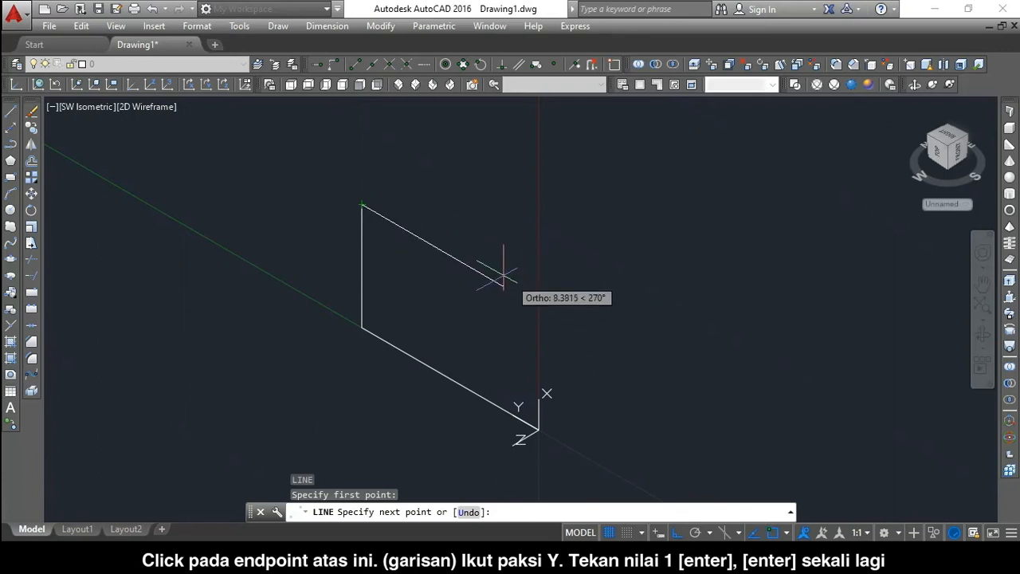
pyautogui.write('1')
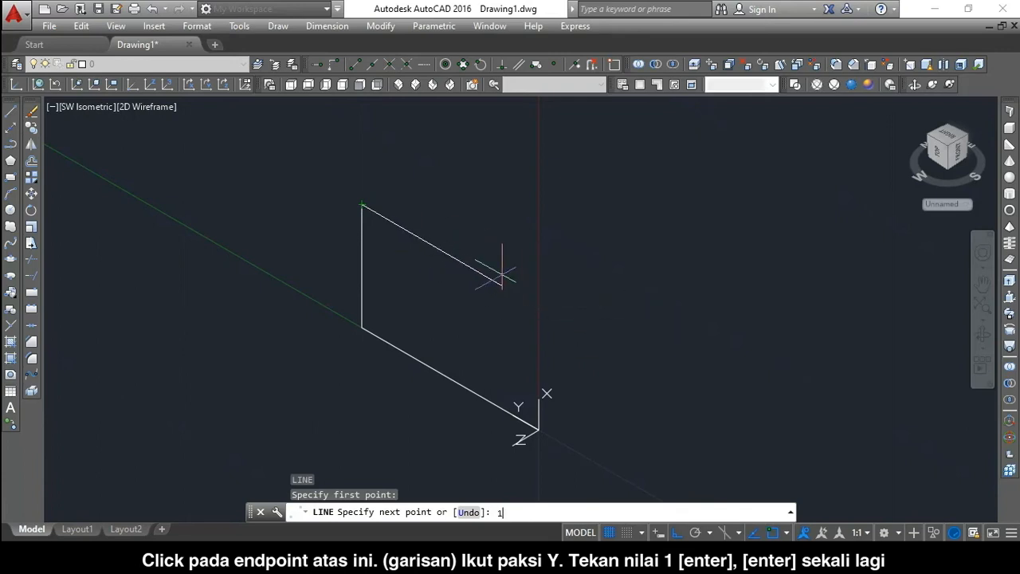
pyautogui.press('Return')
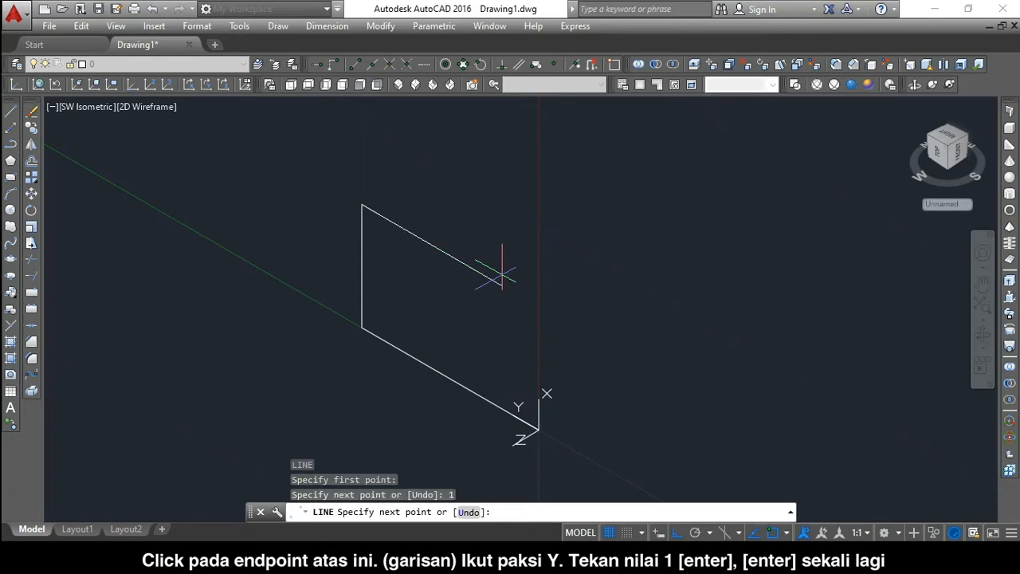
pyautogui.press('Return')
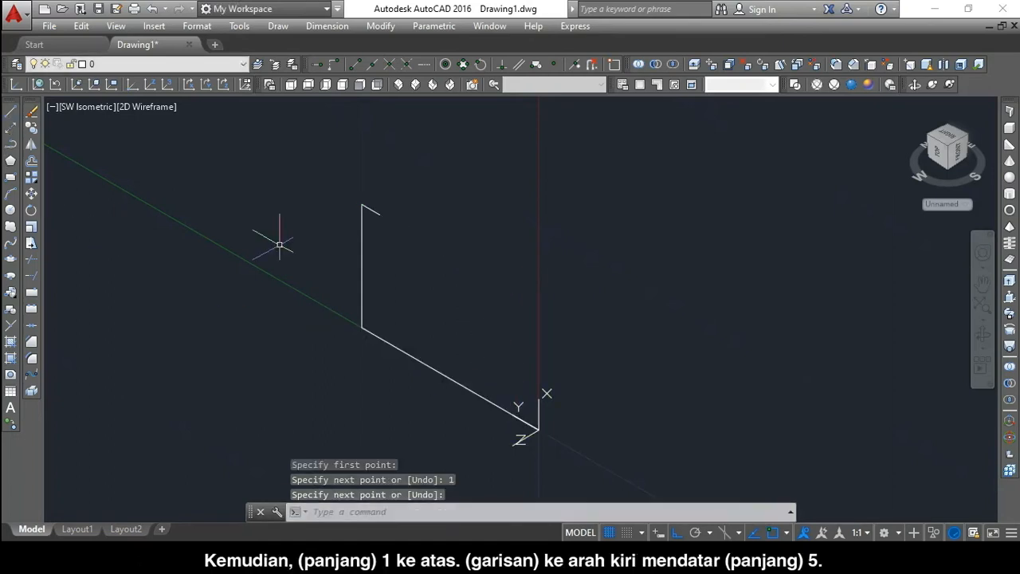
# Close the profile with lines from the origin: 1 unit upward, 5 units parallel to the base line, ending at the short top line's free endpoint.
pyautogui.hotkey('alt', 'Tab')
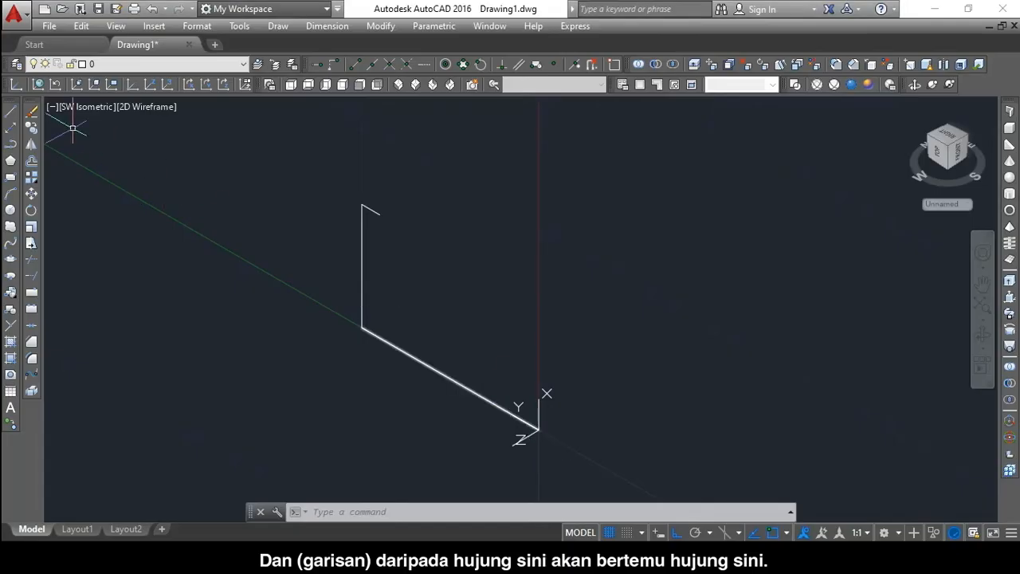
pyautogui.write('L')
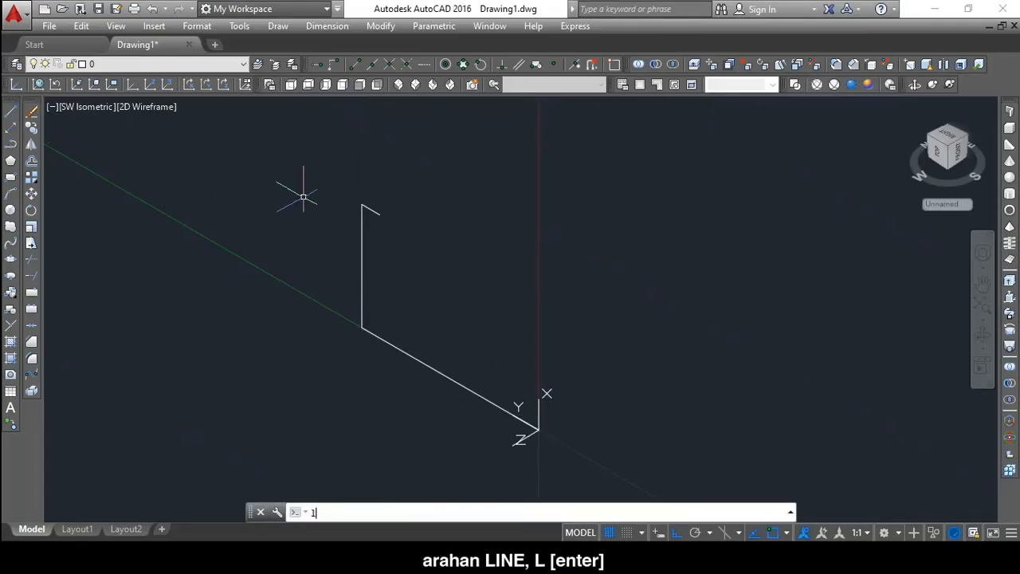
pyautogui.press('Return')
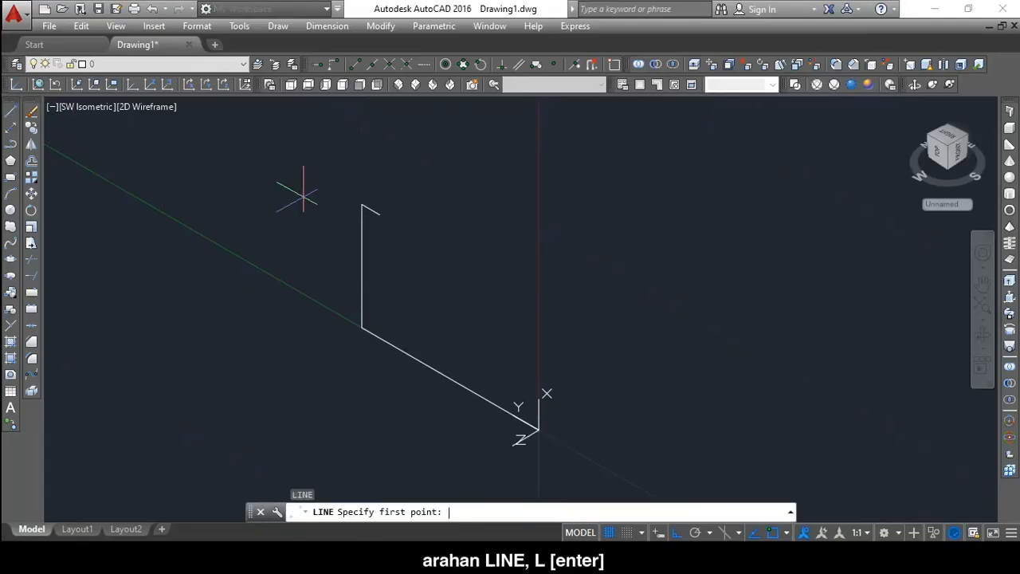
pyautogui.click(539, 430)
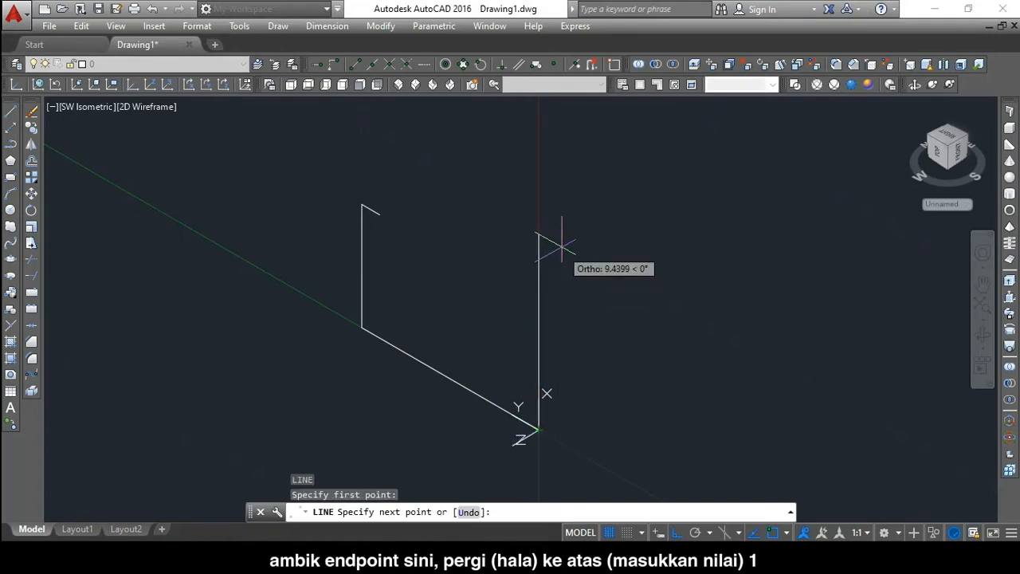
pyautogui.write('1')
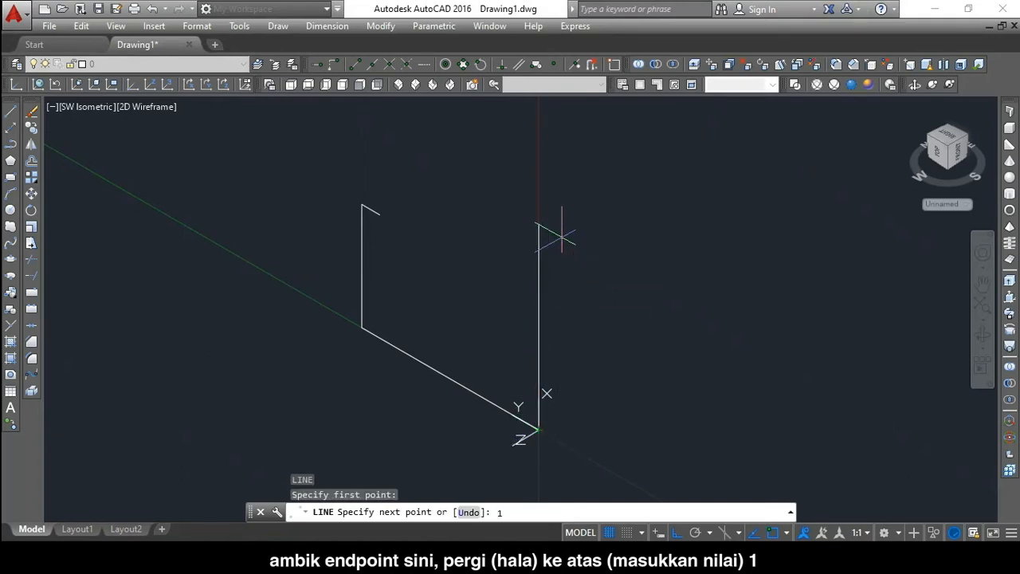
pyautogui.press('Return')
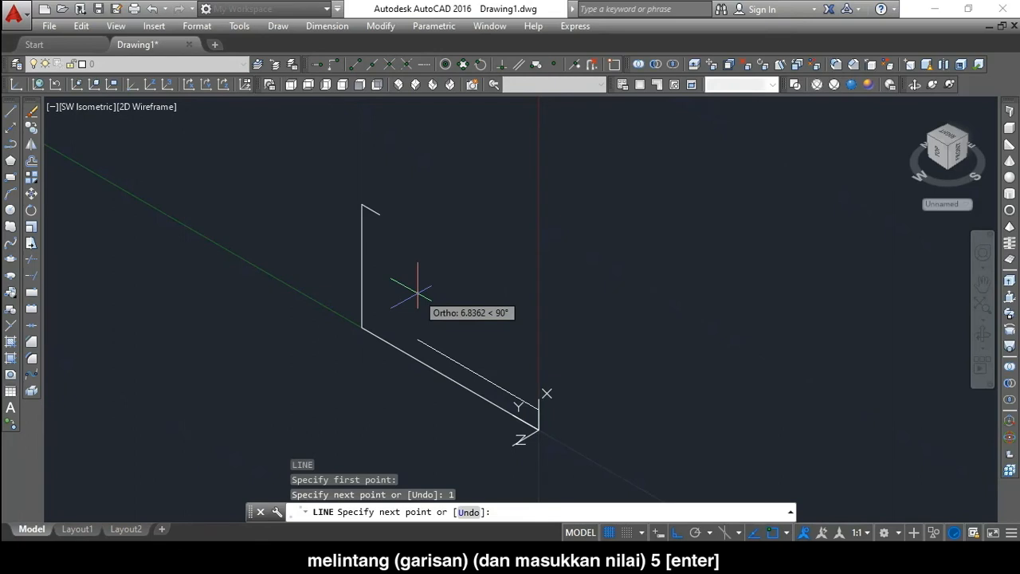
pyautogui.write('5')
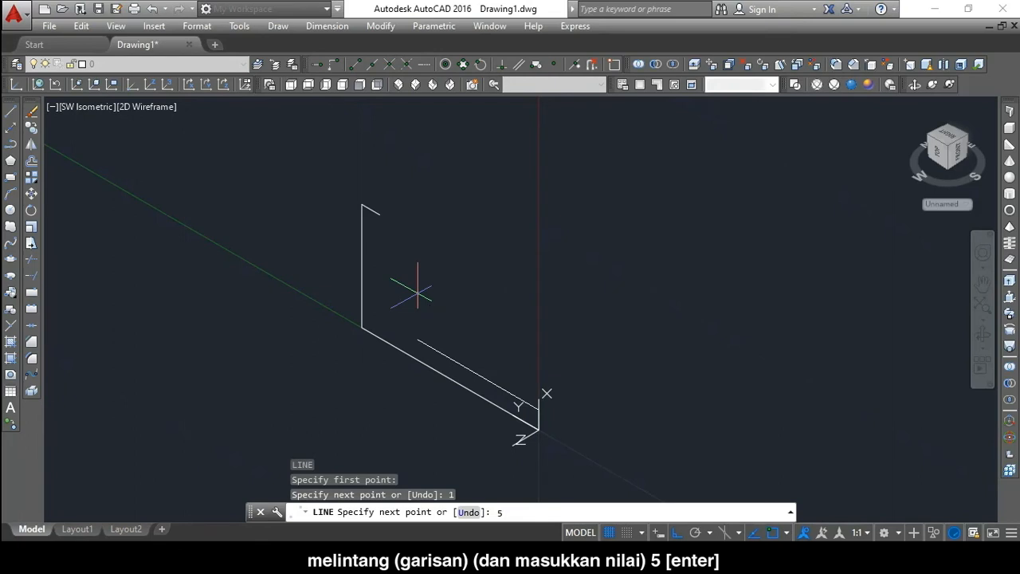
pyautogui.press('Return')
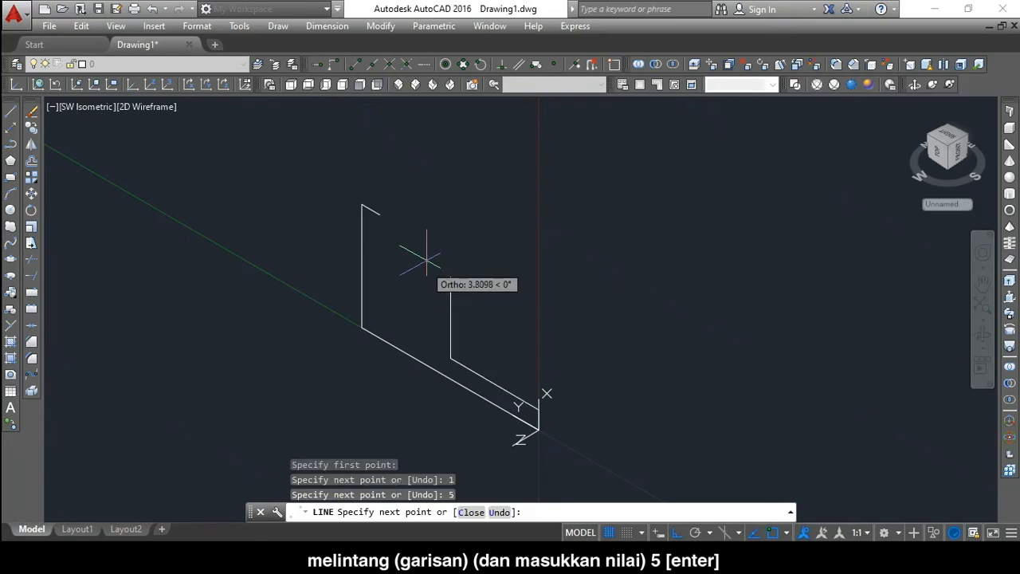
pyautogui.click(379, 215)
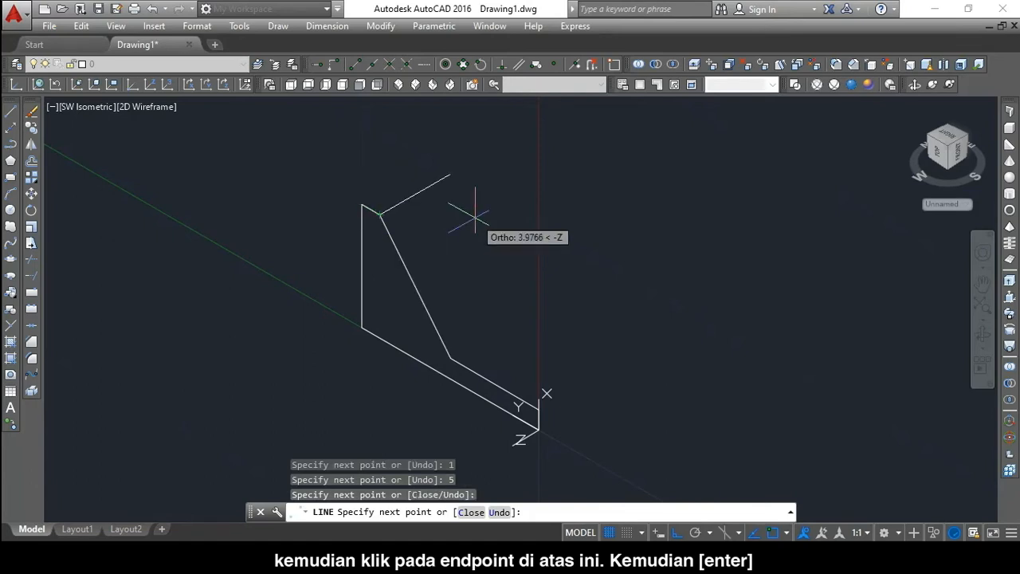
pyautogui.press('Return')
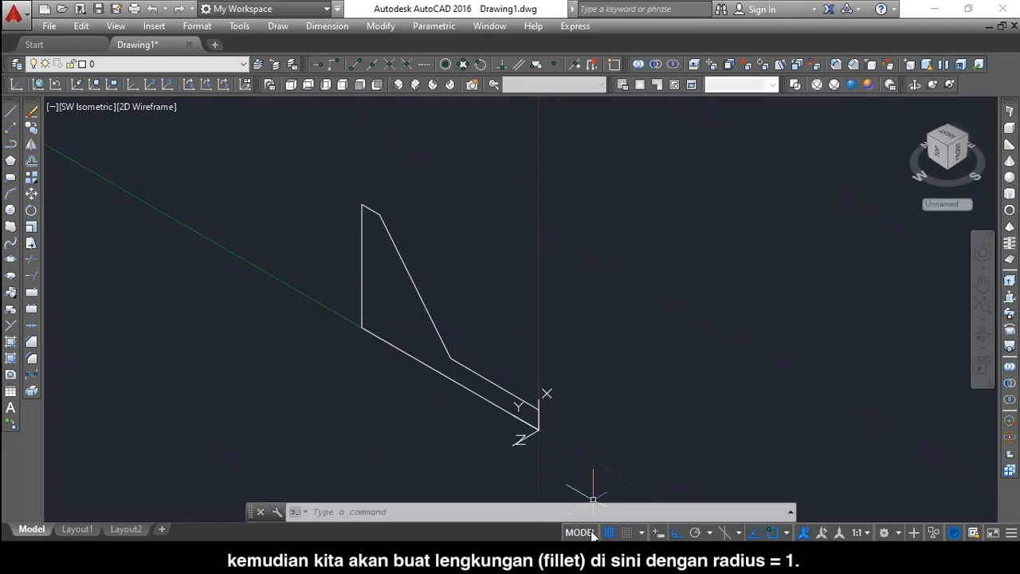
# Fillet the corner between the base line and the tall vertical line with a radius of 1.
pyautogui.hotkey('alt', 'Tab')
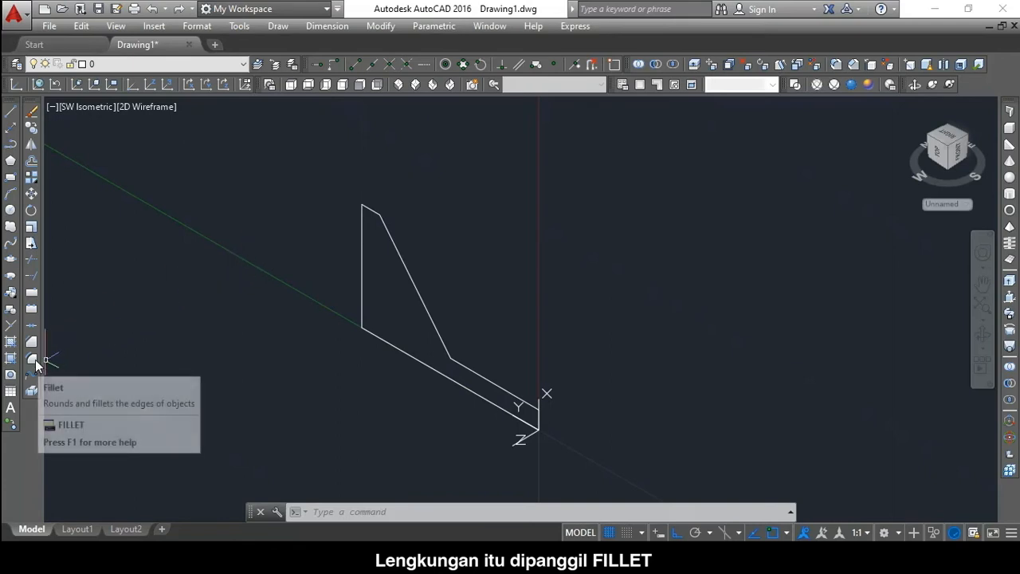
pyautogui.write('f')
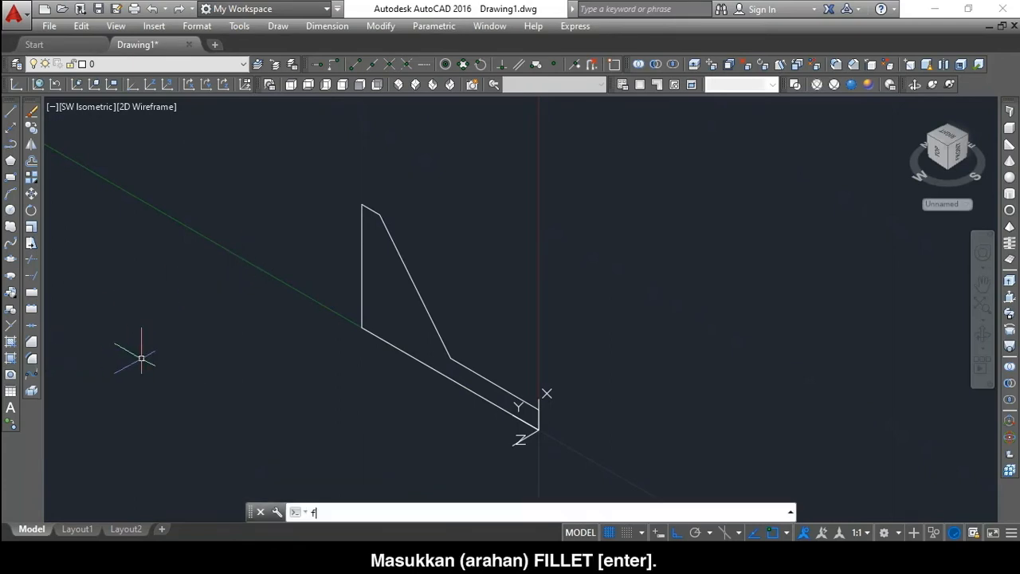
pyautogui.write('ille')
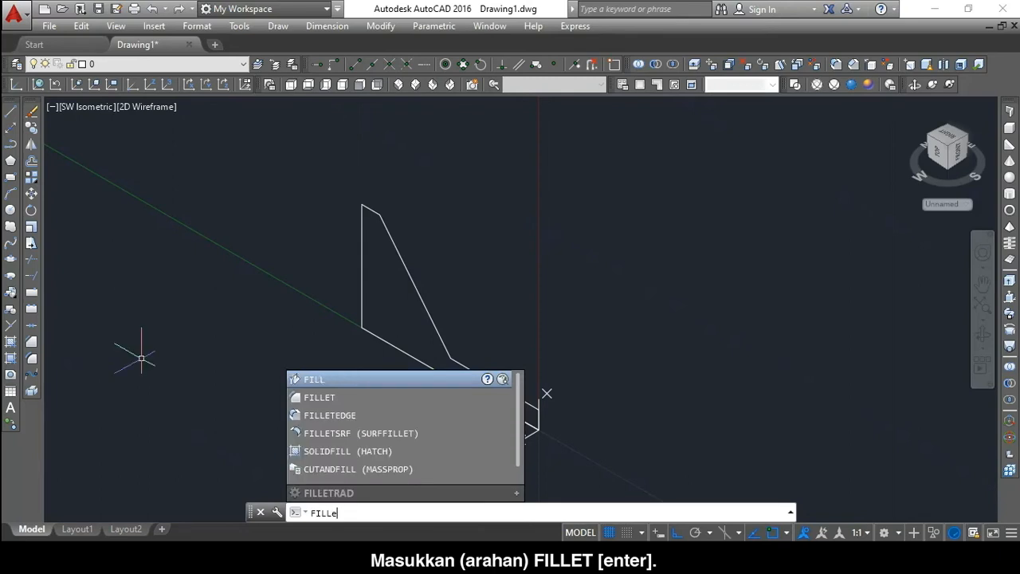
pyautogui.write('t')
pyautogui.press('Return')
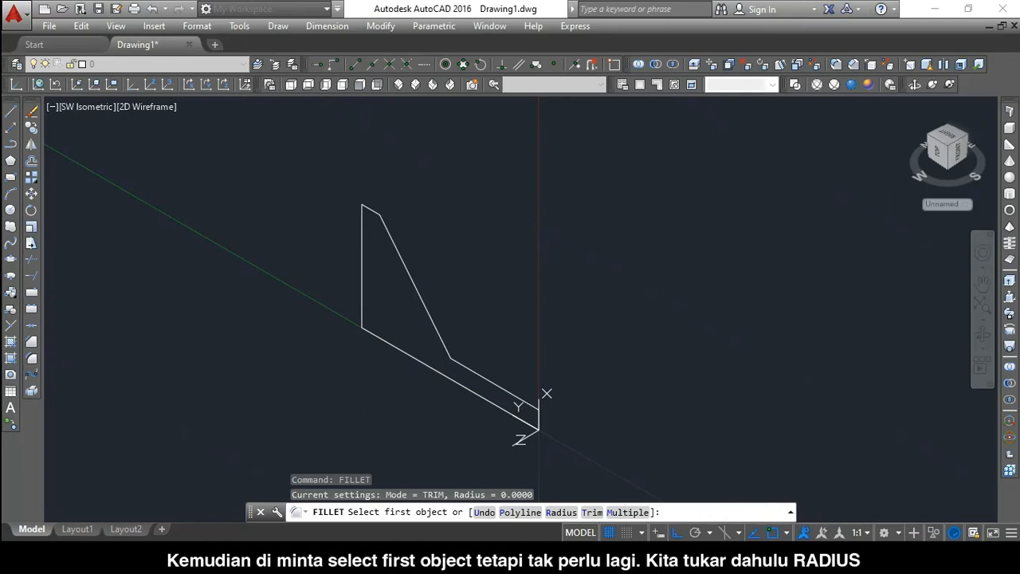
pyautogui.write('r')
pyautogui.press('Return')
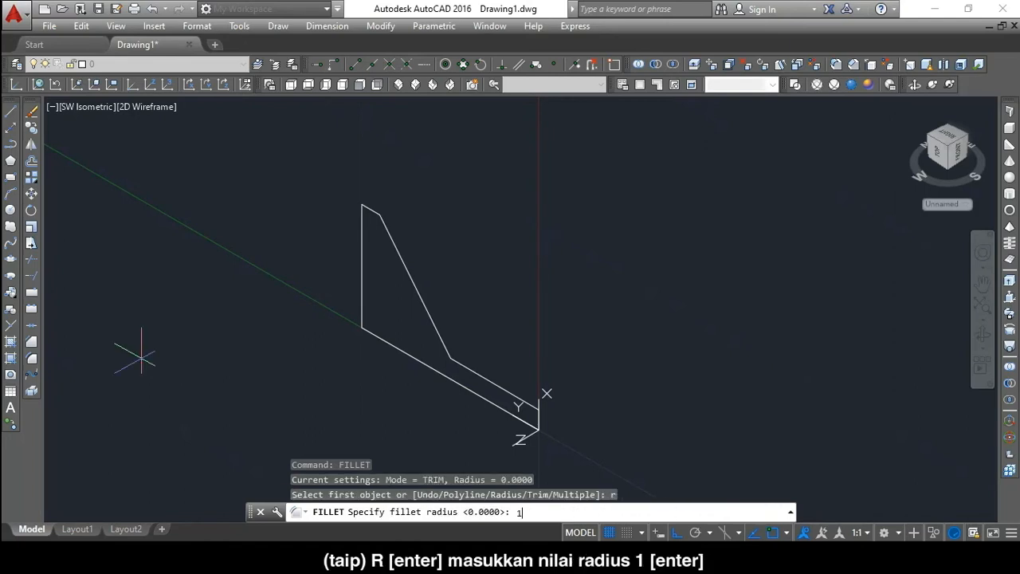
pyautogui.press('Return')
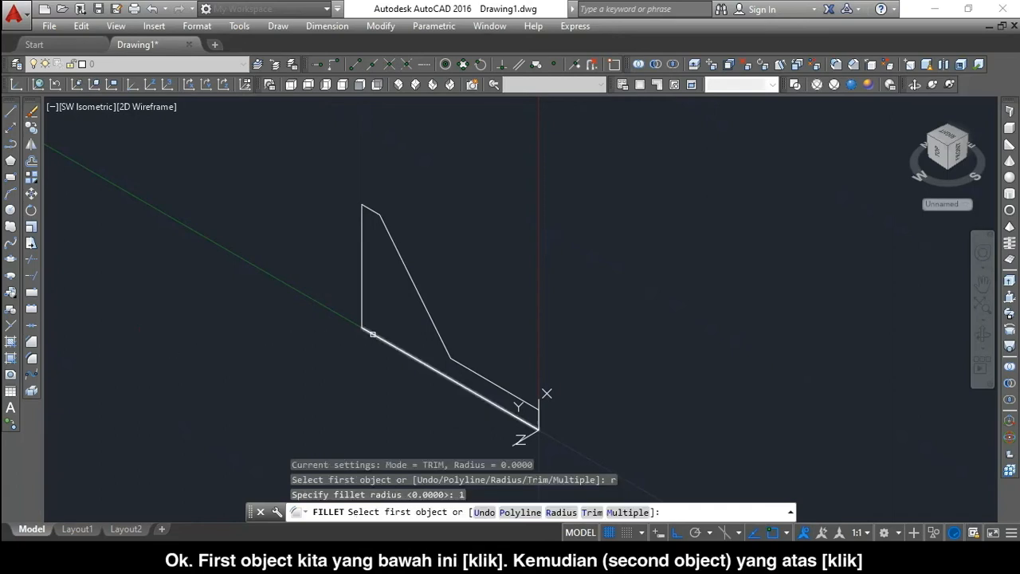
pyautogui.click(372, 334)
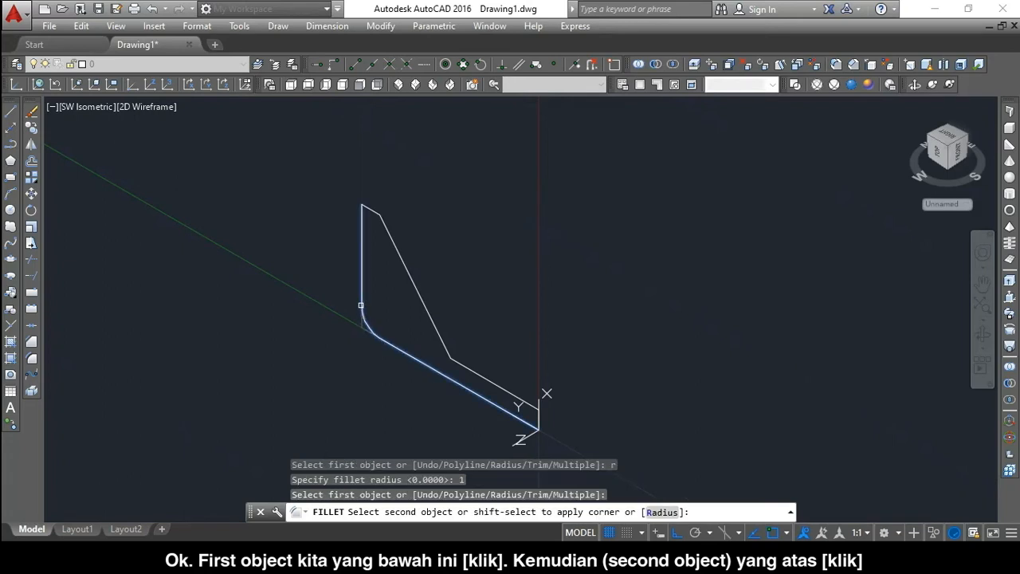
pyautogui.click(361, 305)
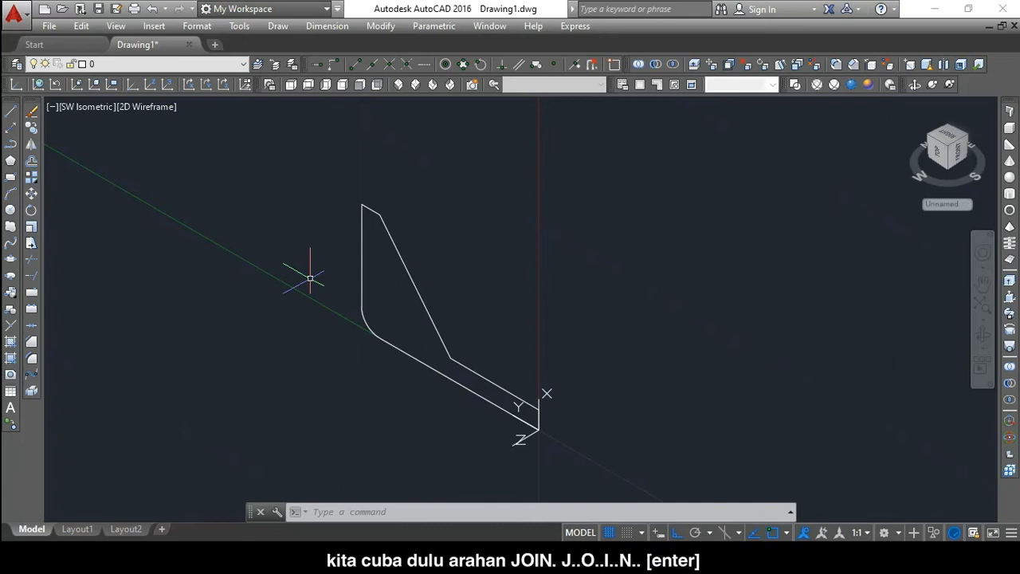
# Join all the profile's lines and the fillet arc into one polyline and check it by selecting it.
pyautogui.write('JO')
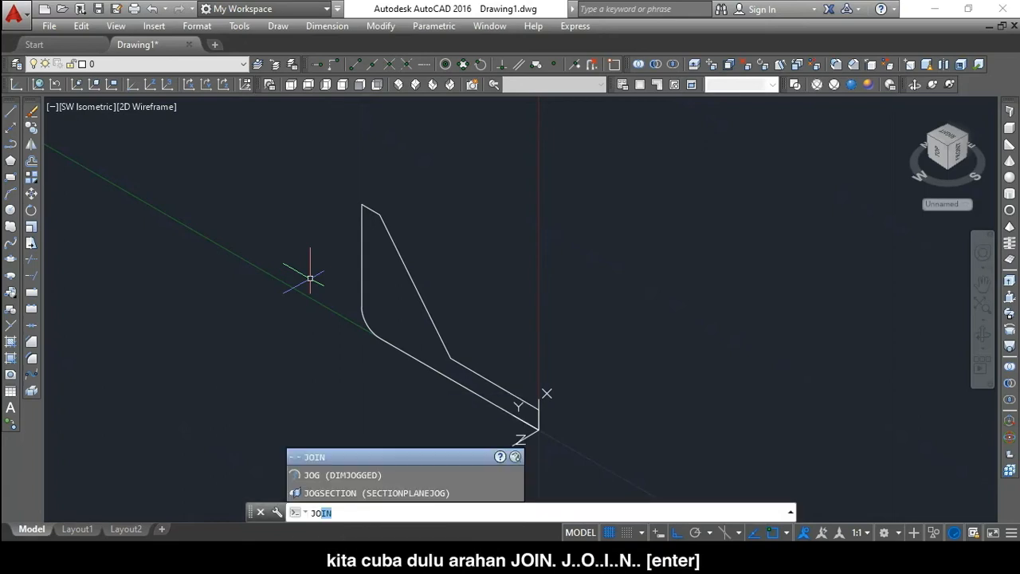
pyautogui.write('IN')
pyautogui.press('Return')
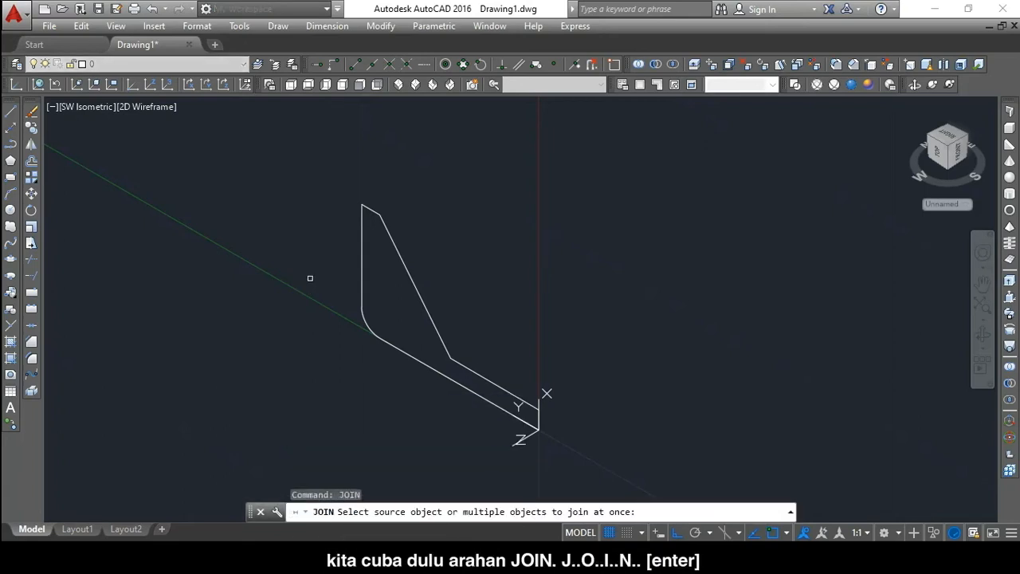
pyautogui.click(572, 462)
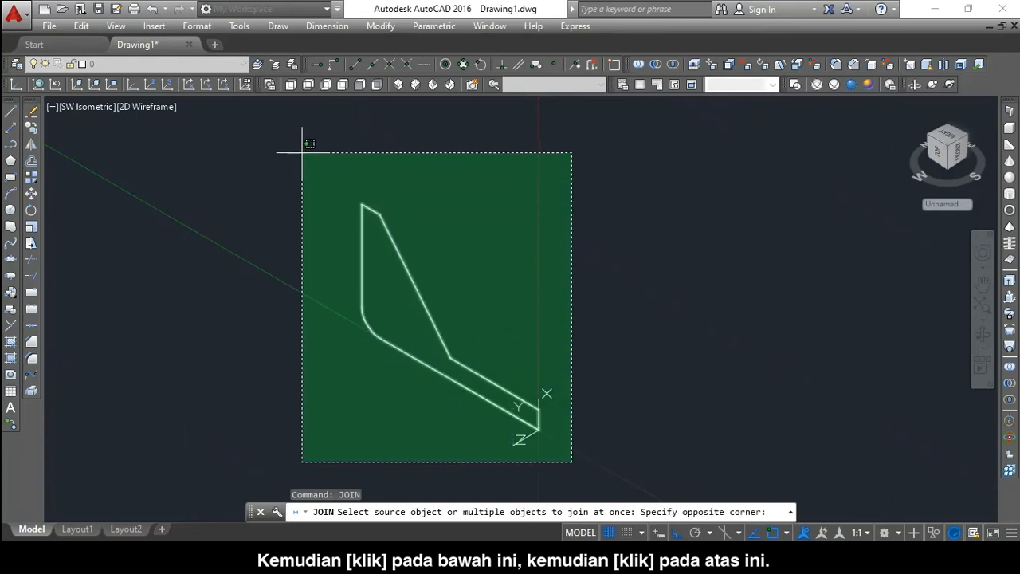
pyautogui.click(302, 151)
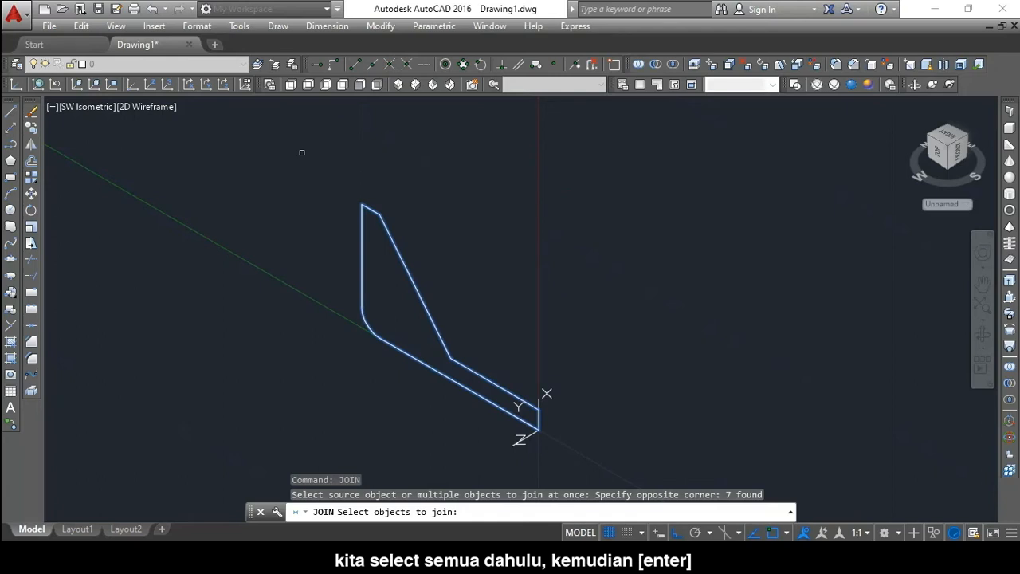
pyautogui.press('Return')
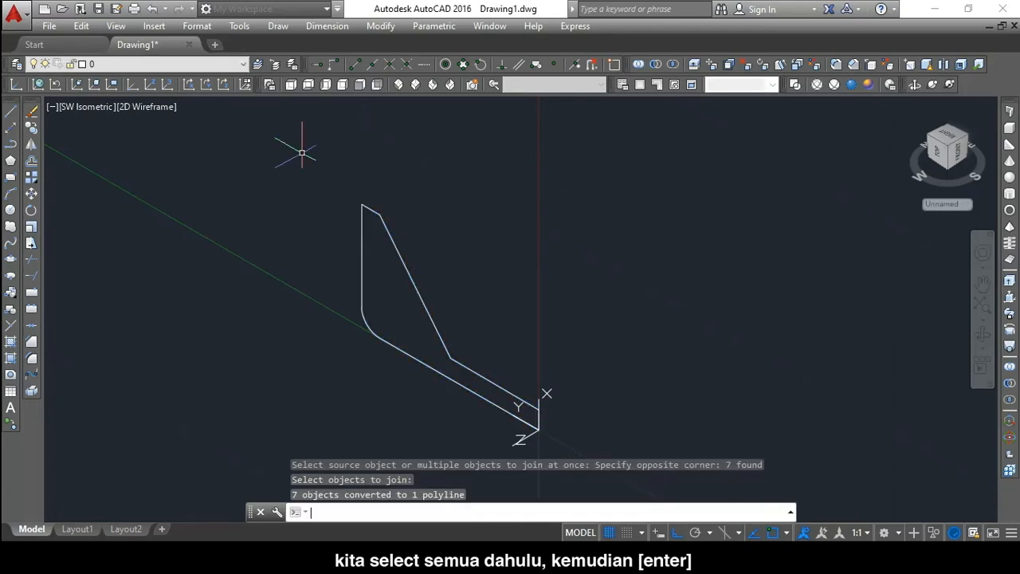
pyautogui.click(363, 258)
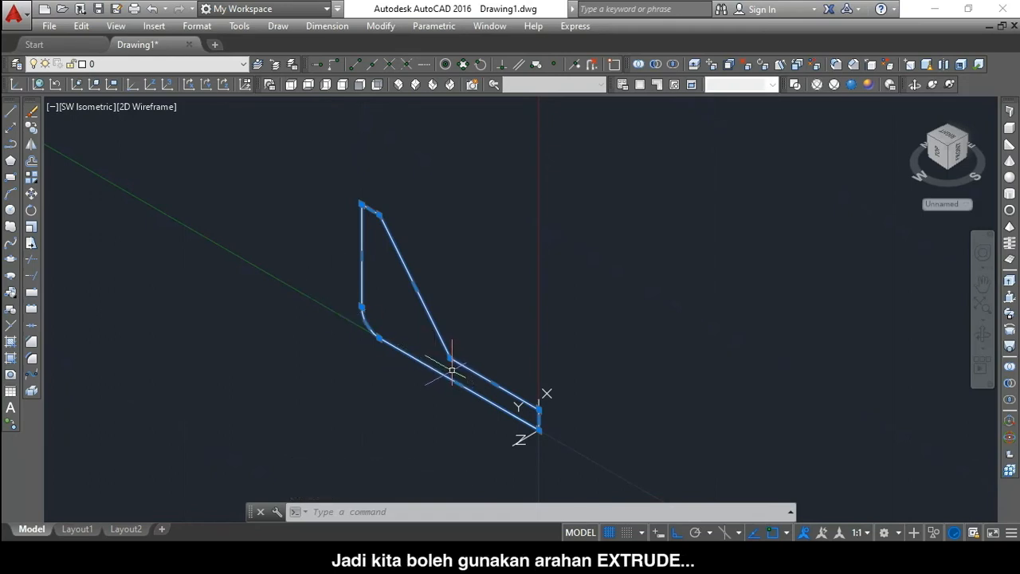
pyautogui.press('Escape')
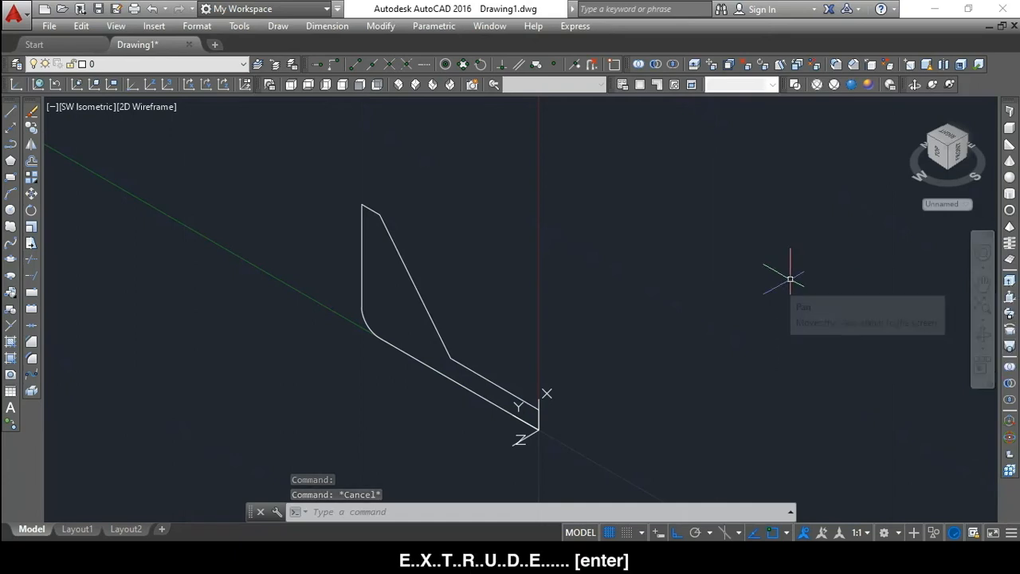
# Extrude the joined profile to a height of 5 along the positive Z direction.
pyautogui.write('extrude')
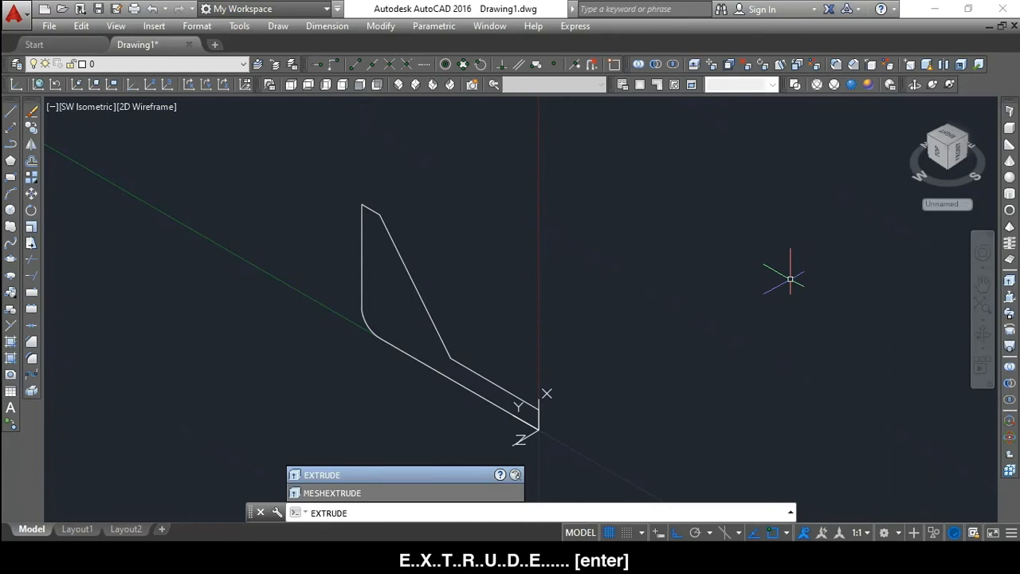
pyautogui.press('Return')
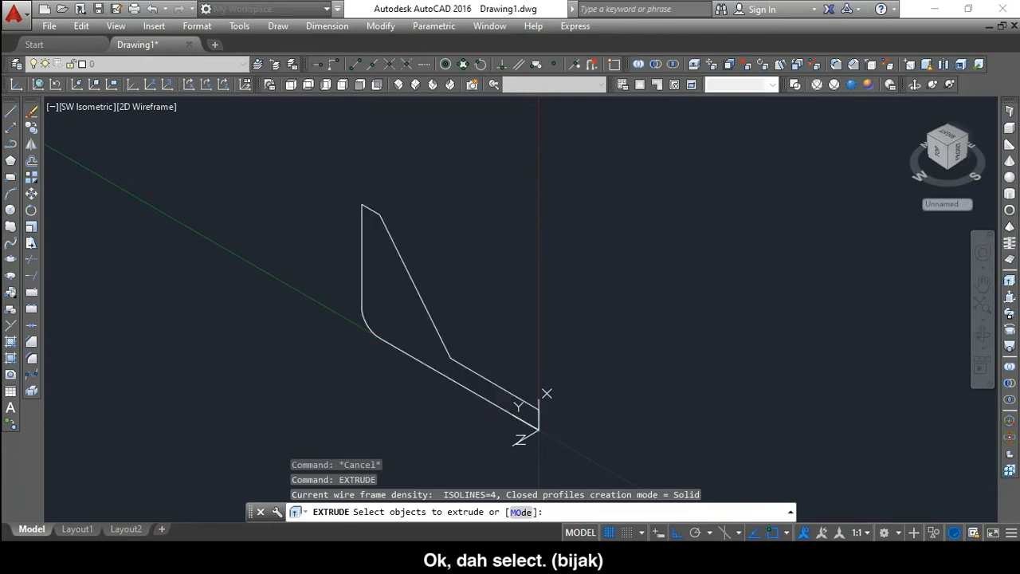
pyautogui.click(434, 324)
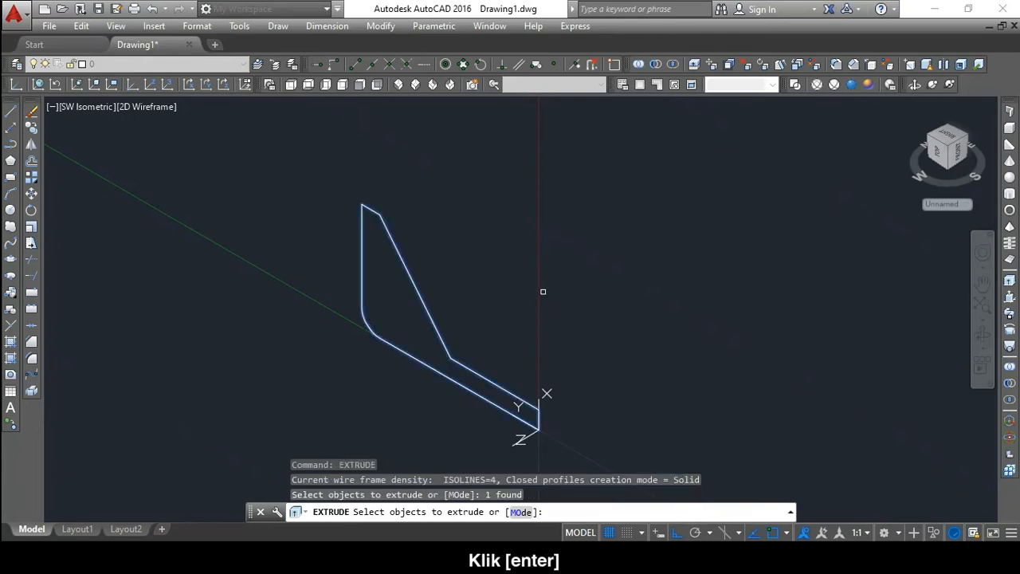
pyautogui.press('Return')
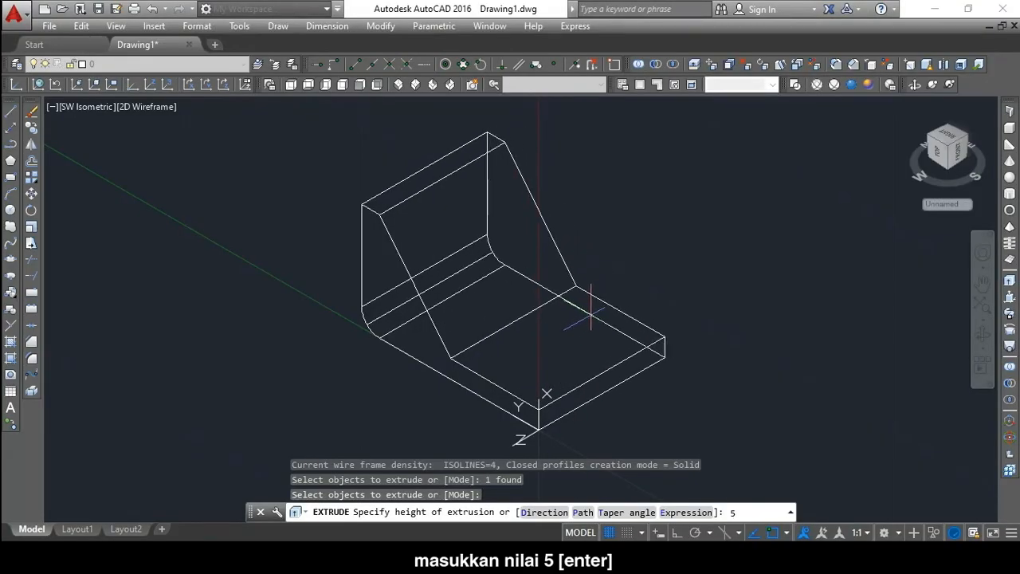
pyautogui.press('Return')
pyautogui.scroll(-2, 591, 311)
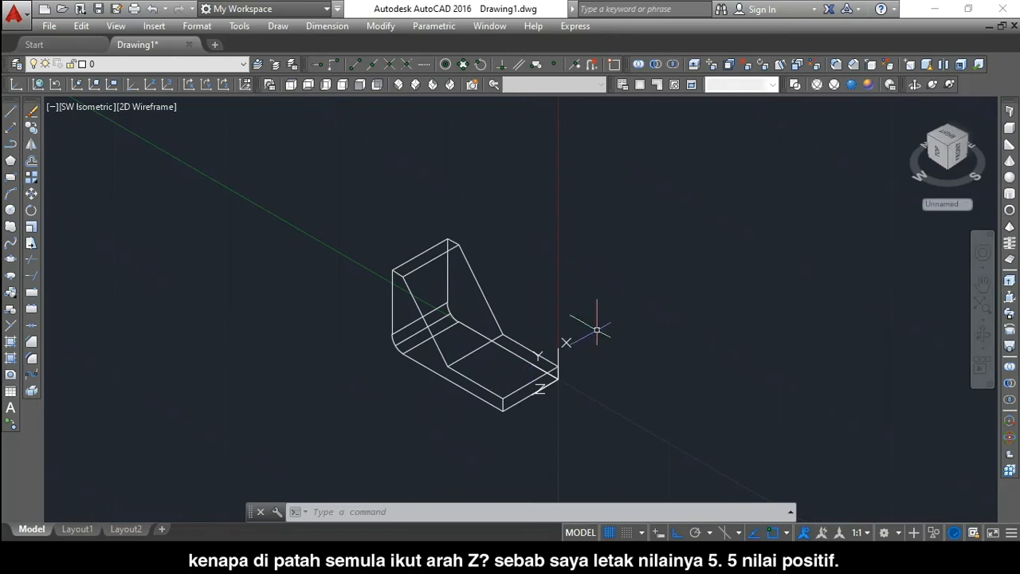
# Undo the last zoom and the extrusion of the profile.
pyautogui.hotkey('ctrl', 'z')
pyautogui.hotkey('ctrl', 'z')
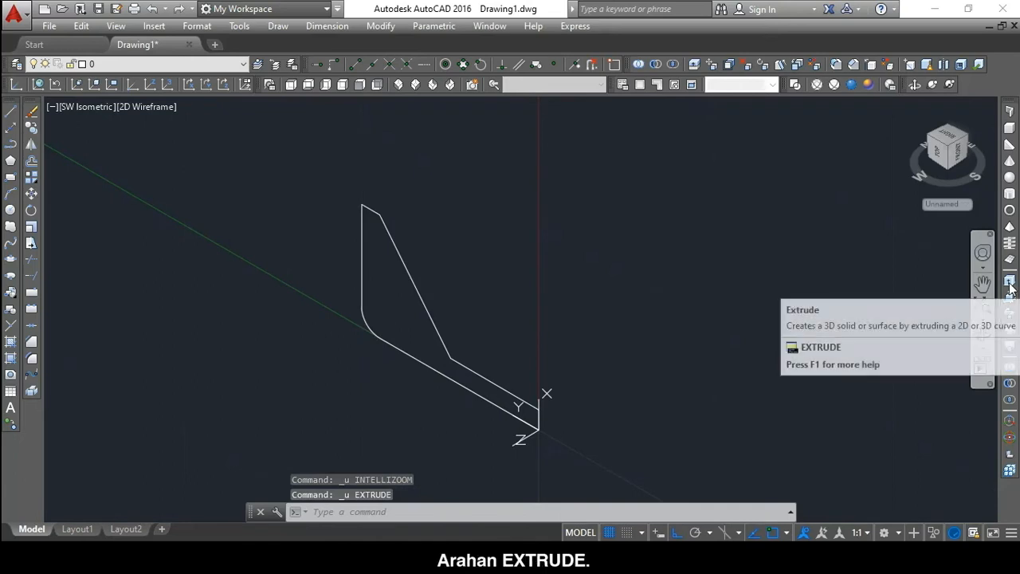
# Extrude the closed profile to a height of -5, opposite the Z direction, and display the solid in the Conceptual visual style.
pyautogui.write('EX')
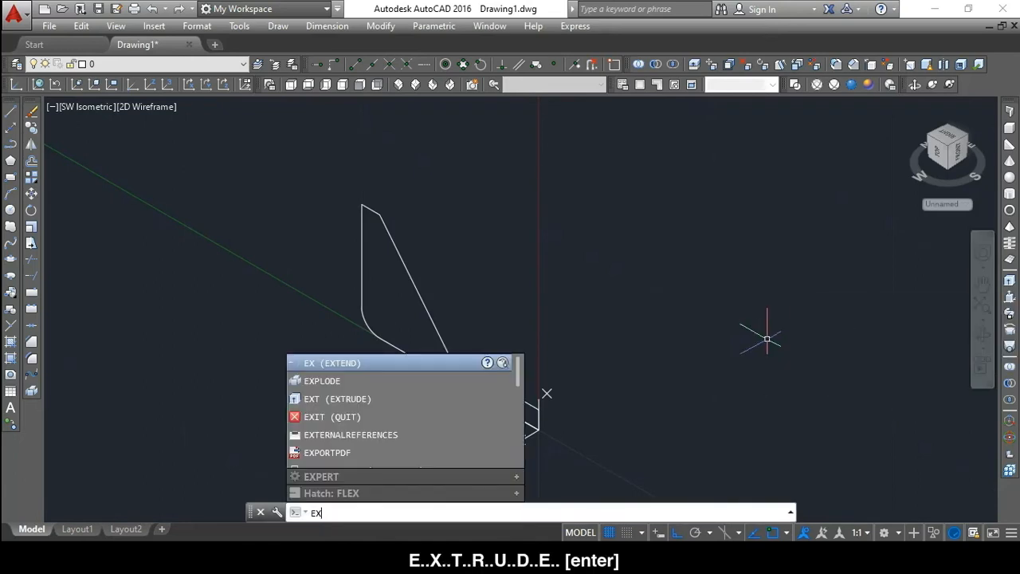
pyautogui.write('TRUDE')
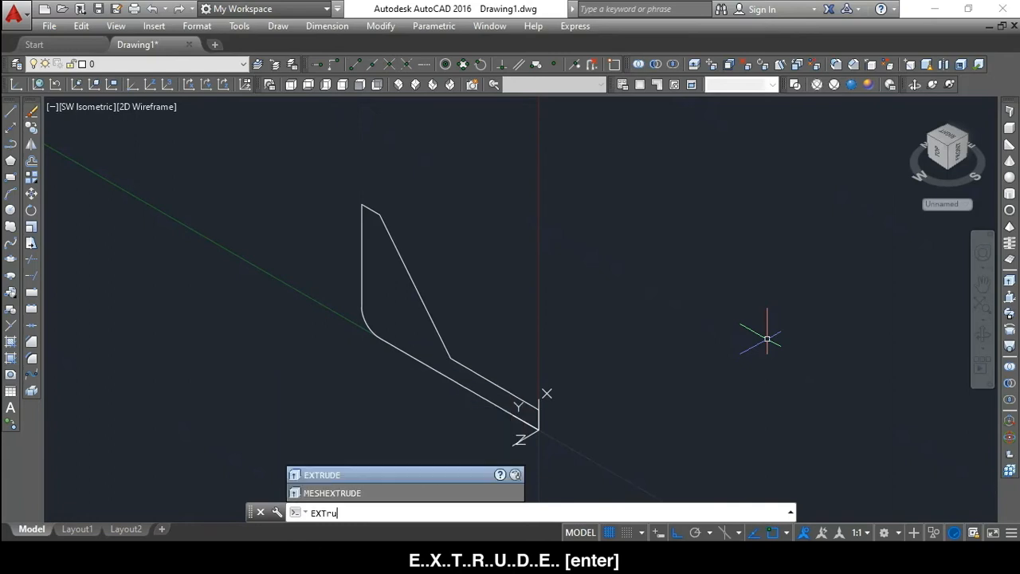
pyautogui.press('Return')
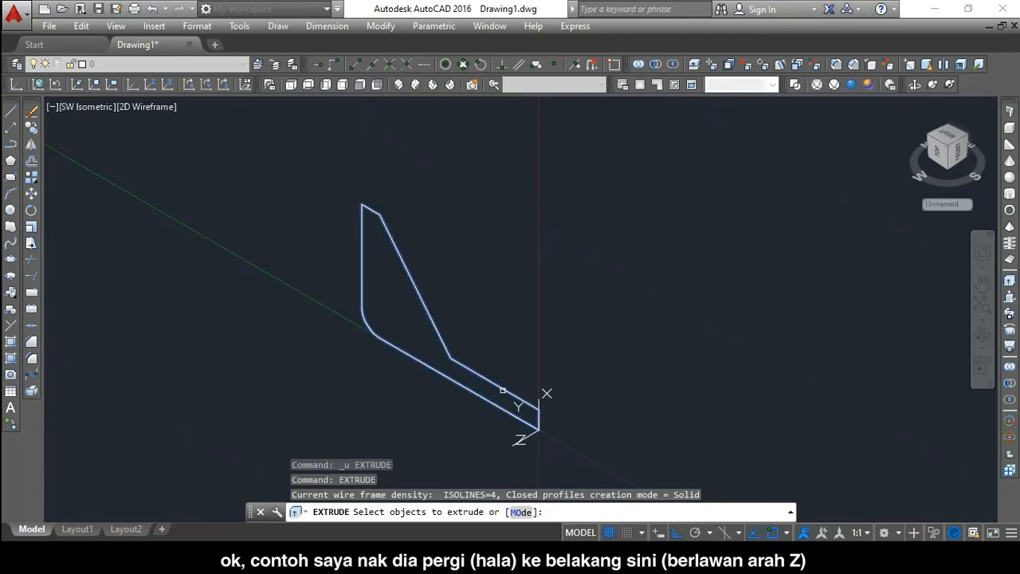
pyautogui.click(503, 390)
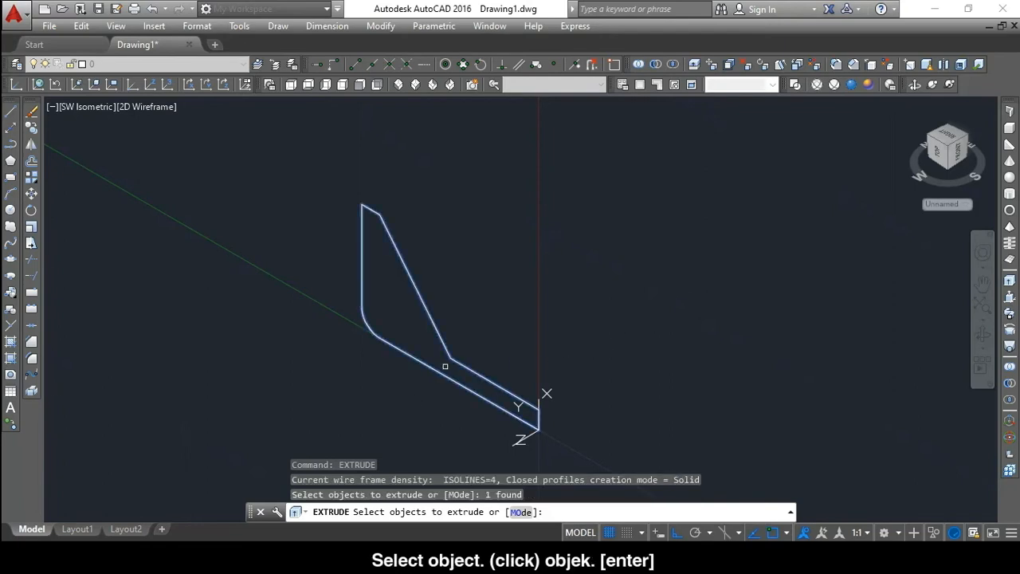
pyautogui.press('Return')
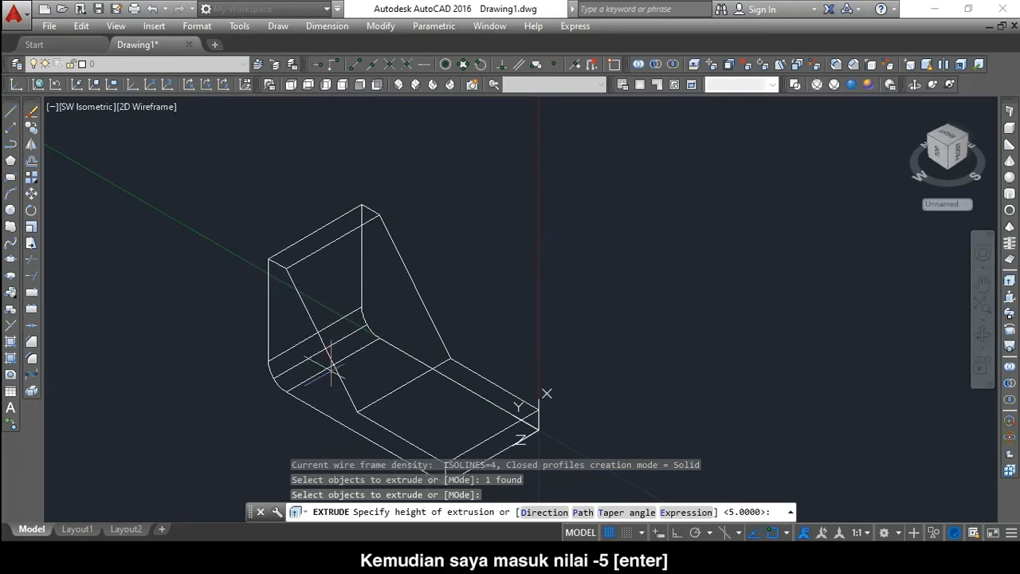
pyautogui.write('-5')
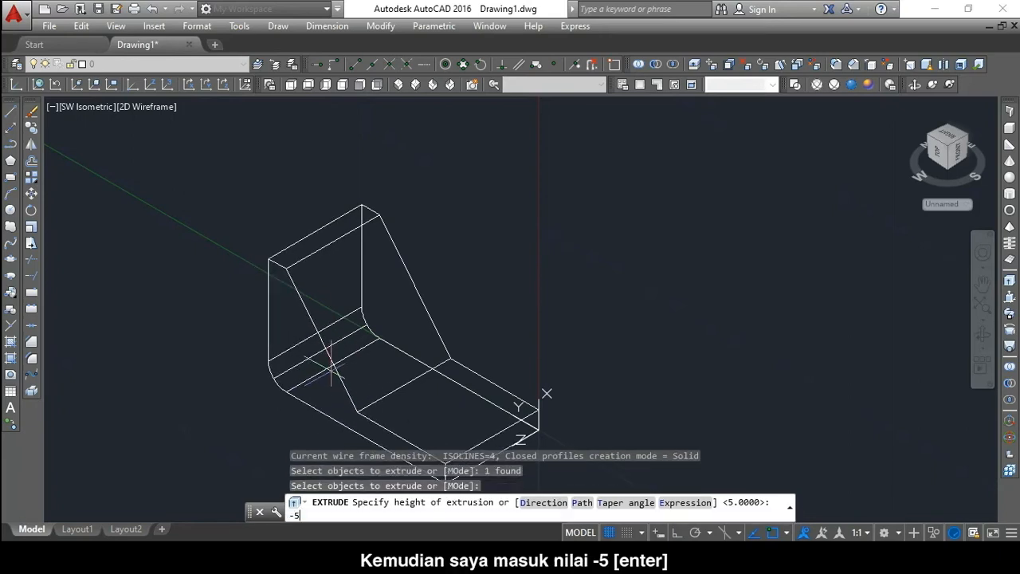
pyautogui.press('Return')
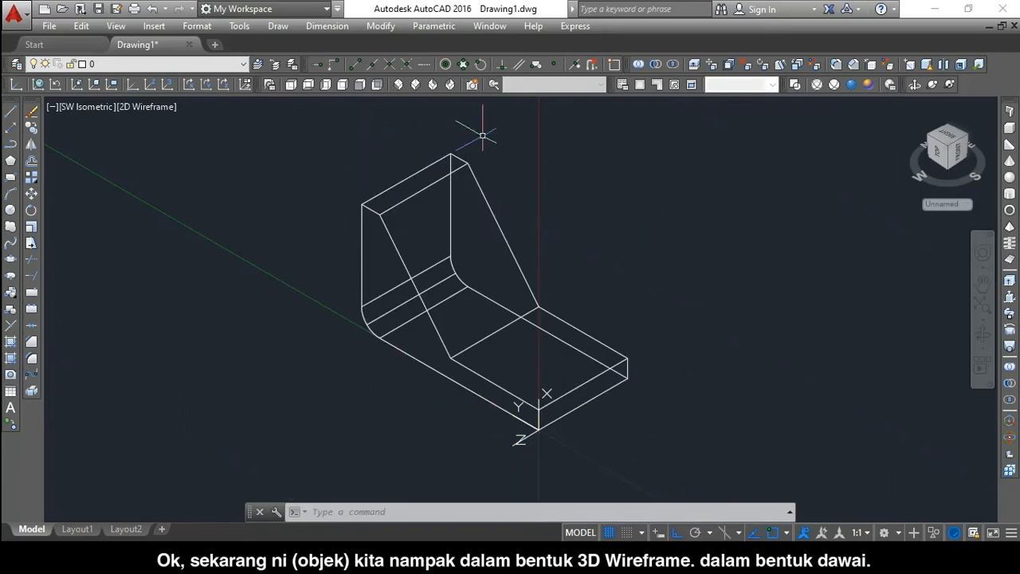
pyautogui.click(865, 85)
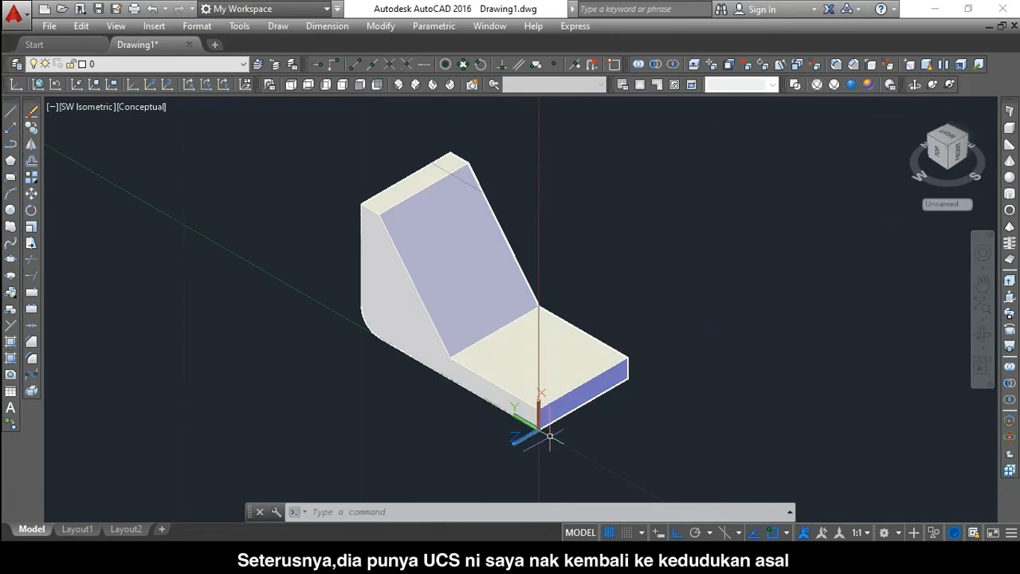
# Reset the UCS to World and return the visual style to 2D Wireframe.
pyautogui.click(40, 86)
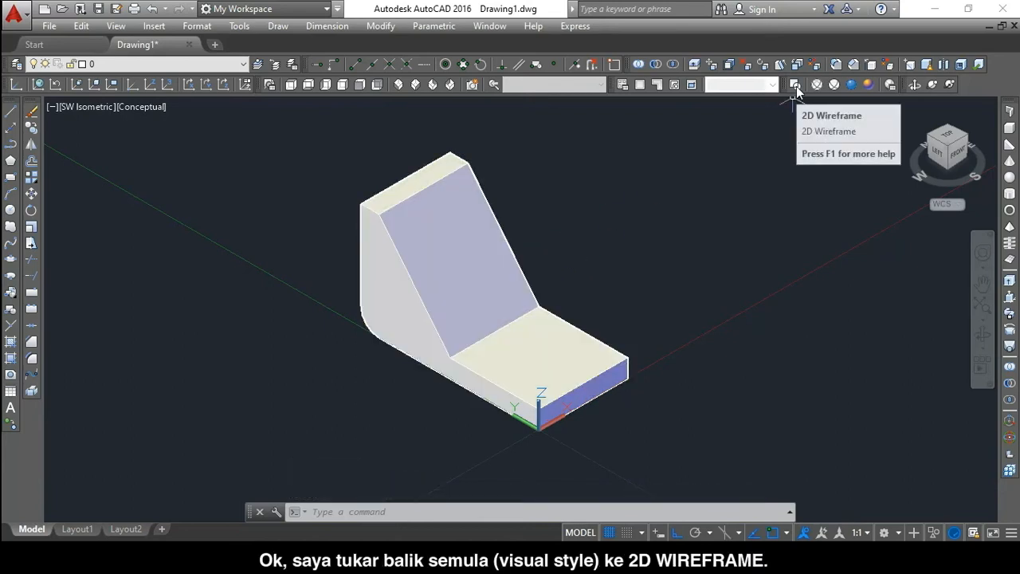
pyautogui.click(795, 86)
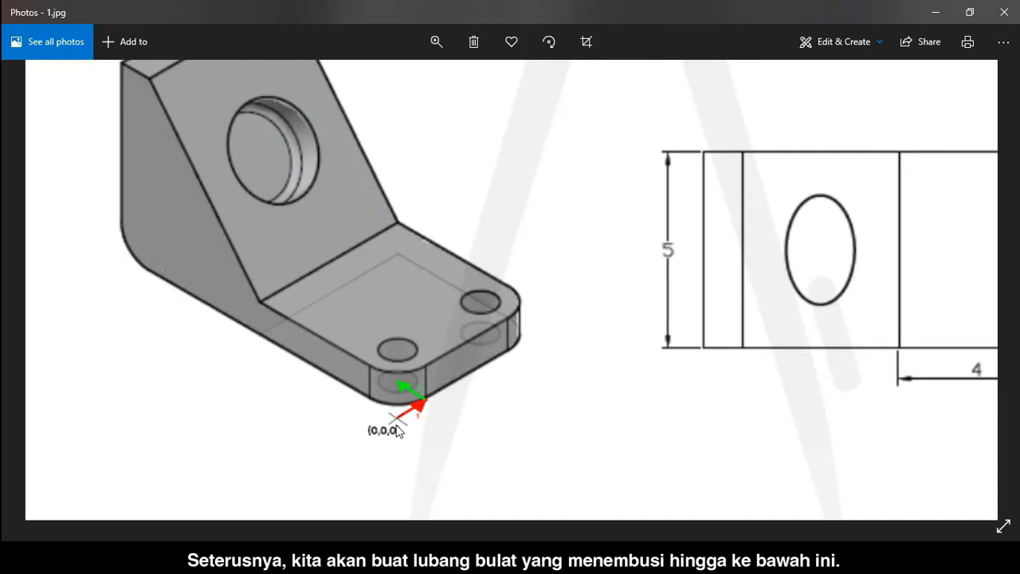
# Examine the reference image 1.jpg for the front base hole's centre position relative to the origin, and return to AutoCAD.
pyautogui.scroll(4, 411, 415)
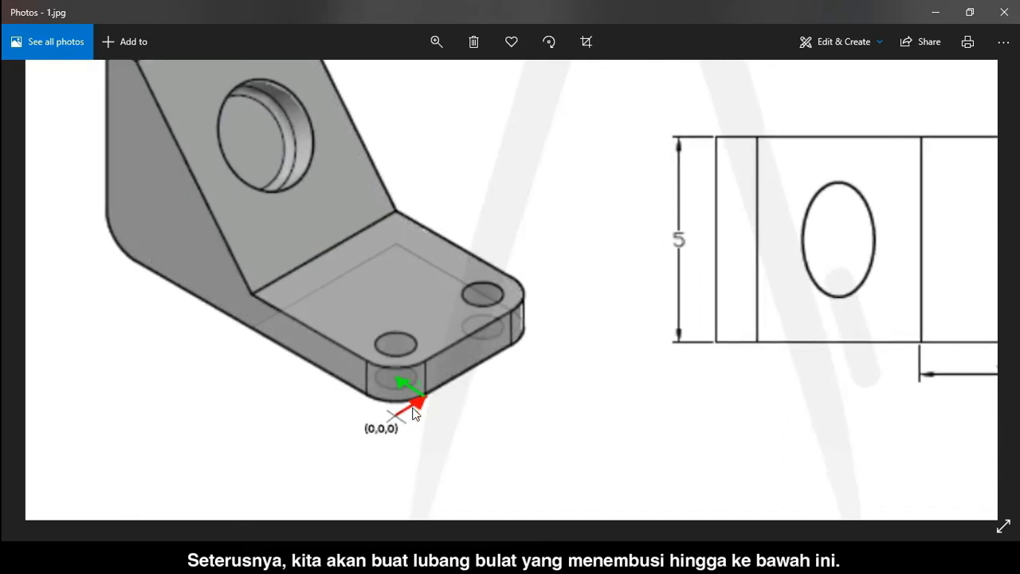
pyautogui.moveTo(416, 403); pyautogui.dragTo(434, 430)
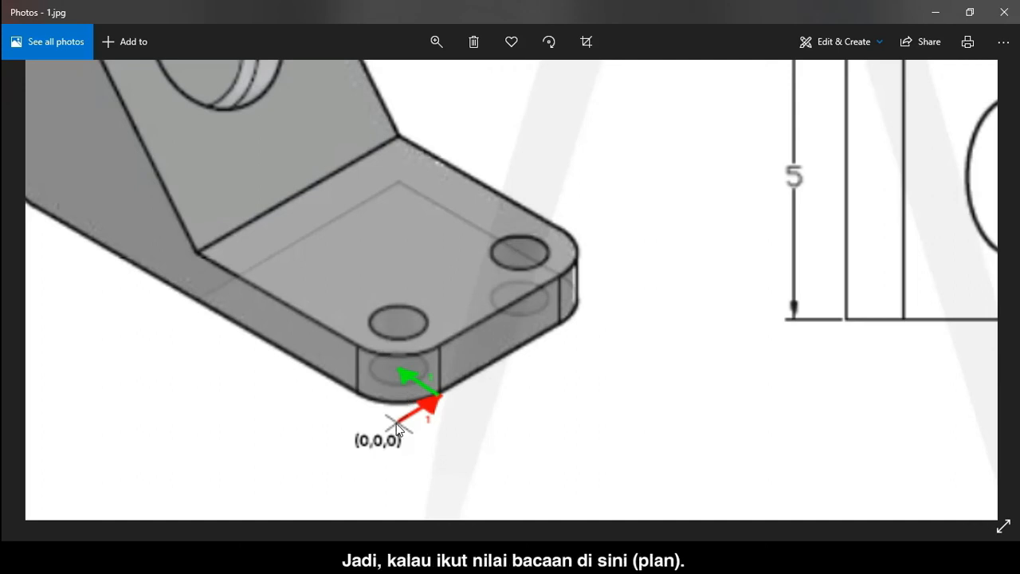
pyautogui.moveTo(692, 320); pyautogui.dragTo(159, 308)
pyautogui.moveTo(594, 324); pyautogui.dragTo(446, 352)
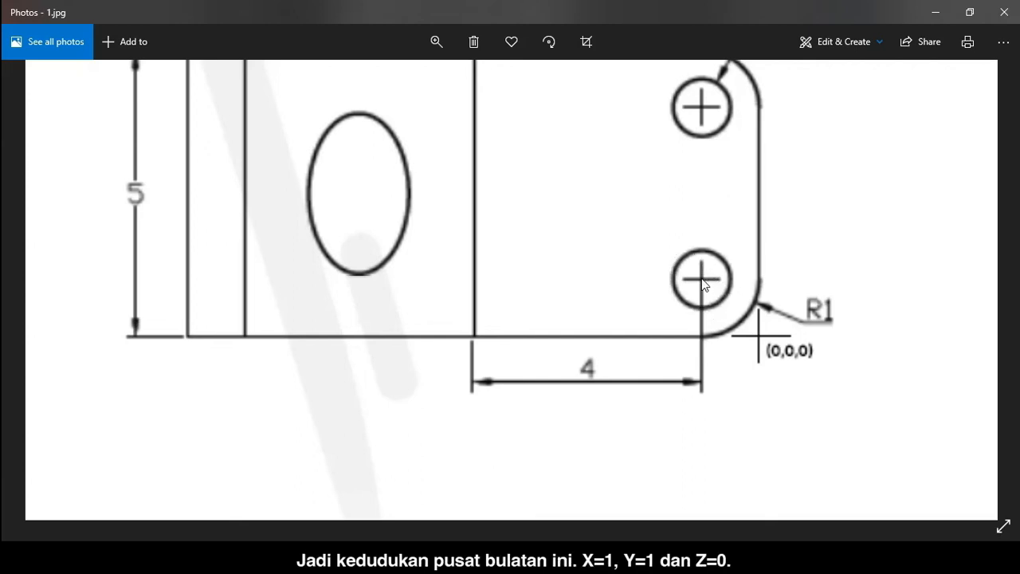
pyautogui.moveTo(481, 291); pyautogui.dragTo(771, 318)
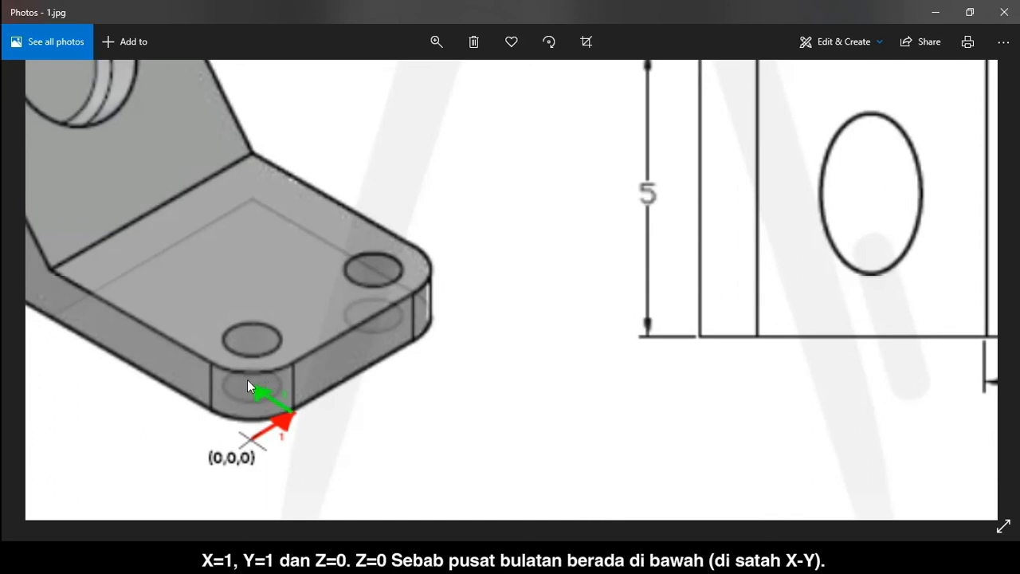
pyautogui.hotkey('alt', 'Tab')
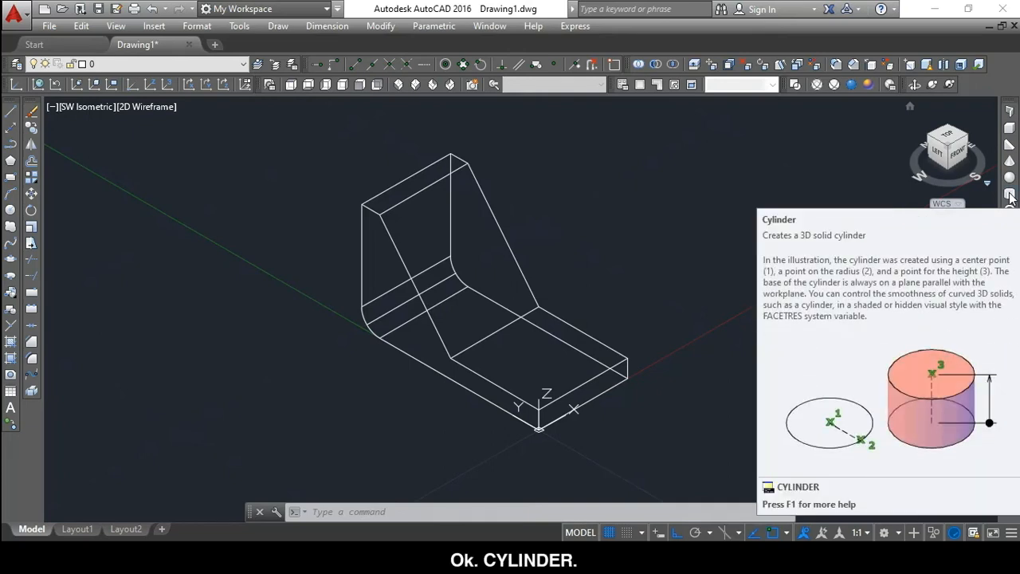
# Start a solid cylinder with its base centre at 1,1,0.
pyautogui.write('cy')
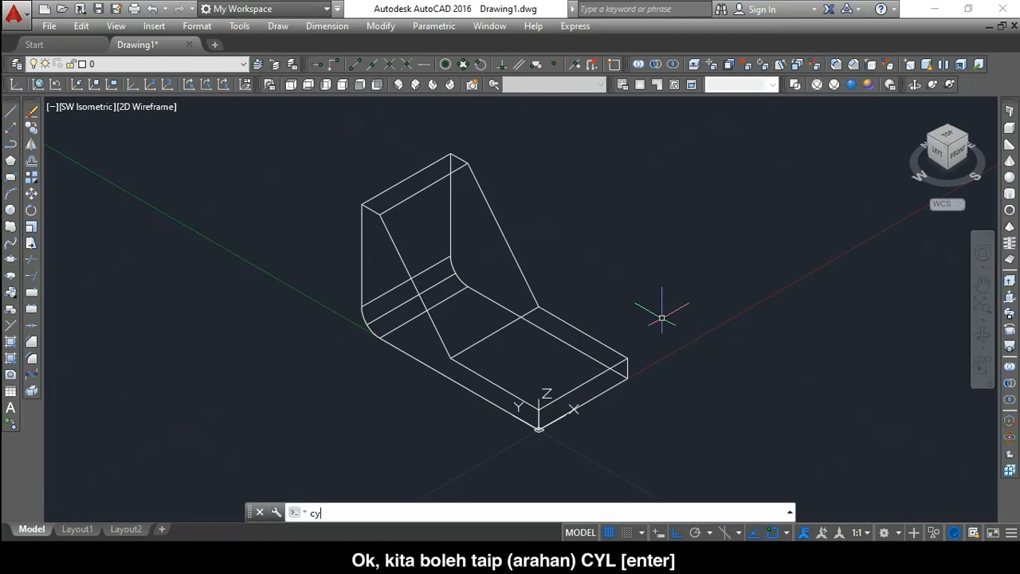
pyautogui.write('l')
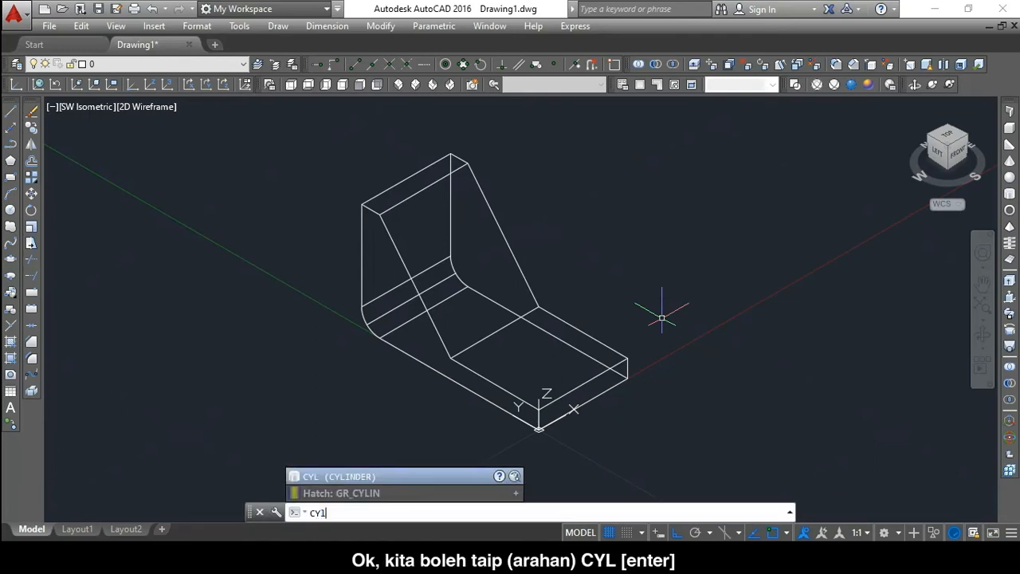
pyautogui.press('Return')
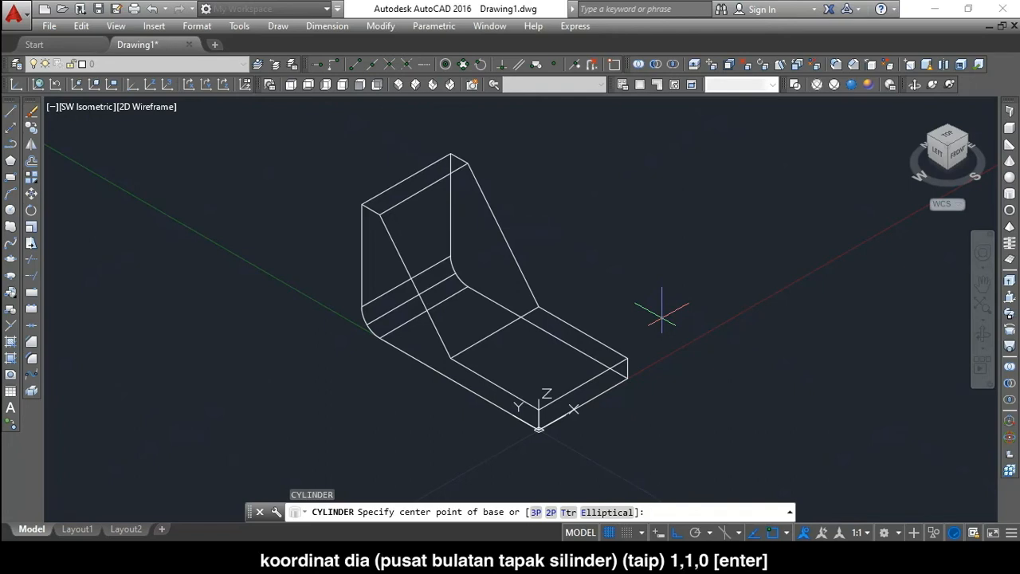
pyautogui.write('1,1')
pyautogui.write(',0')
pyautogui.press('Return')
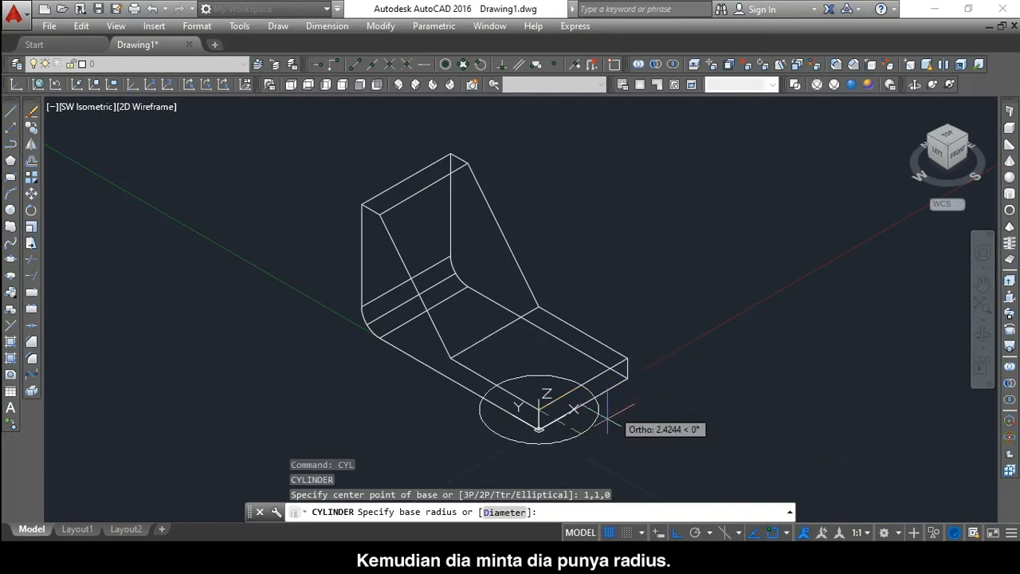
# Check the hole size in the PDF drawing and finish the cylinder with a diameter of 1 and a height of 1 upward.
pyautogui.hotkey('alt', 'Tab')
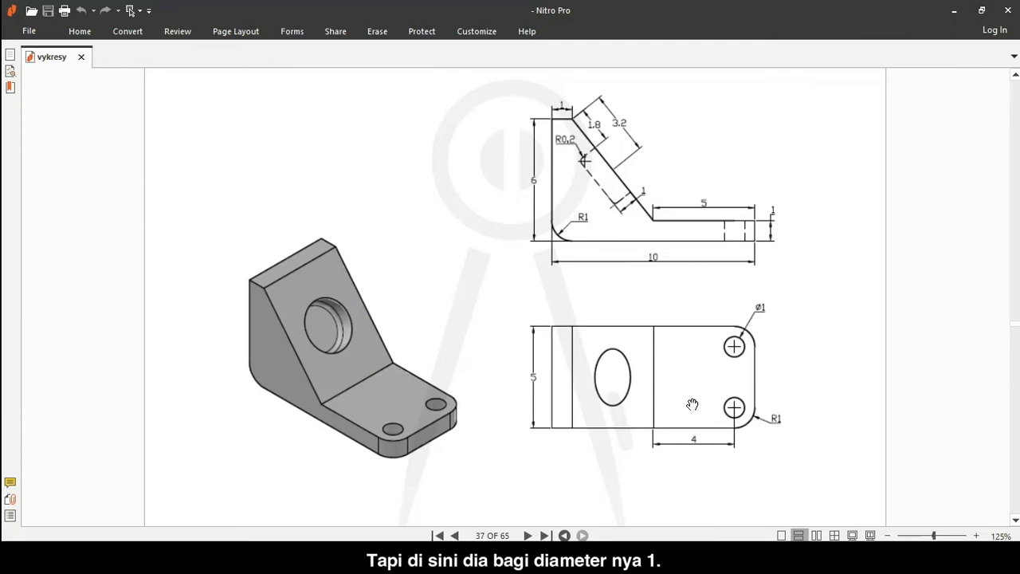
pyautogui.hotkey('alt', 'Tab')
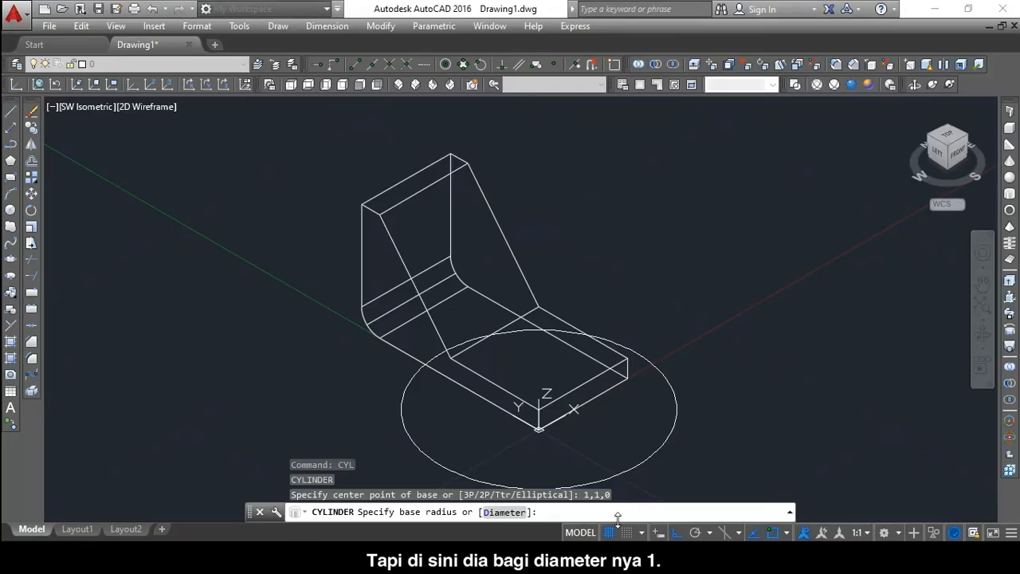
pyautogui.click(502, 512)
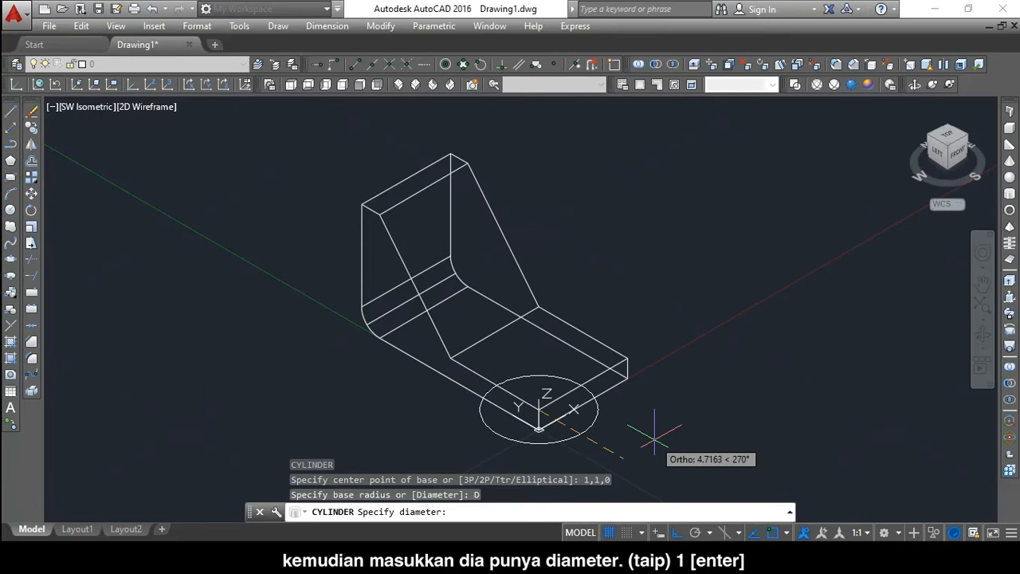
pyautogui.write('1')
pyautogui.press('Return')
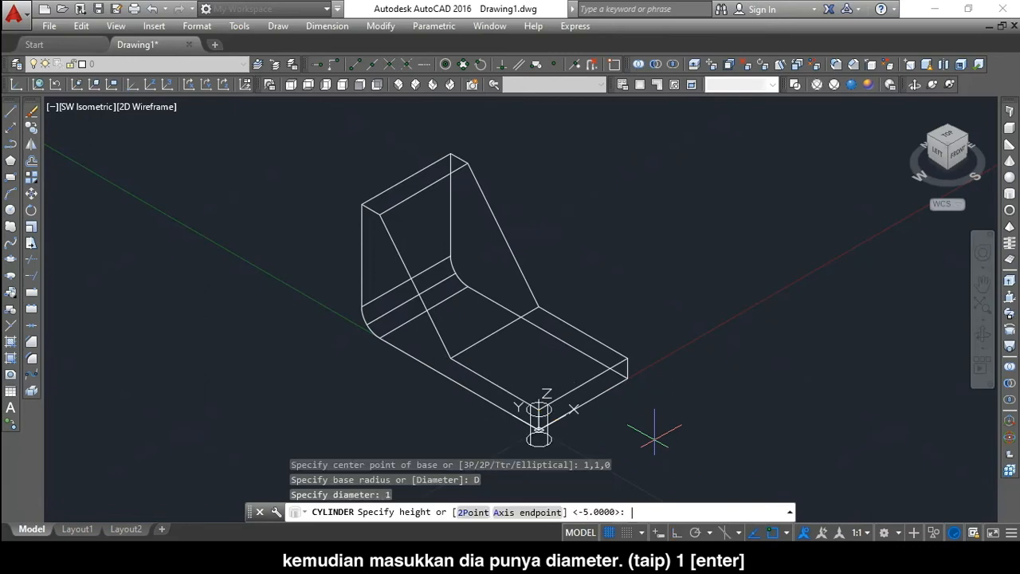
pyautogui.scroll(-3, 654, 437)
pyautogui.scroll(6, 630, 431)
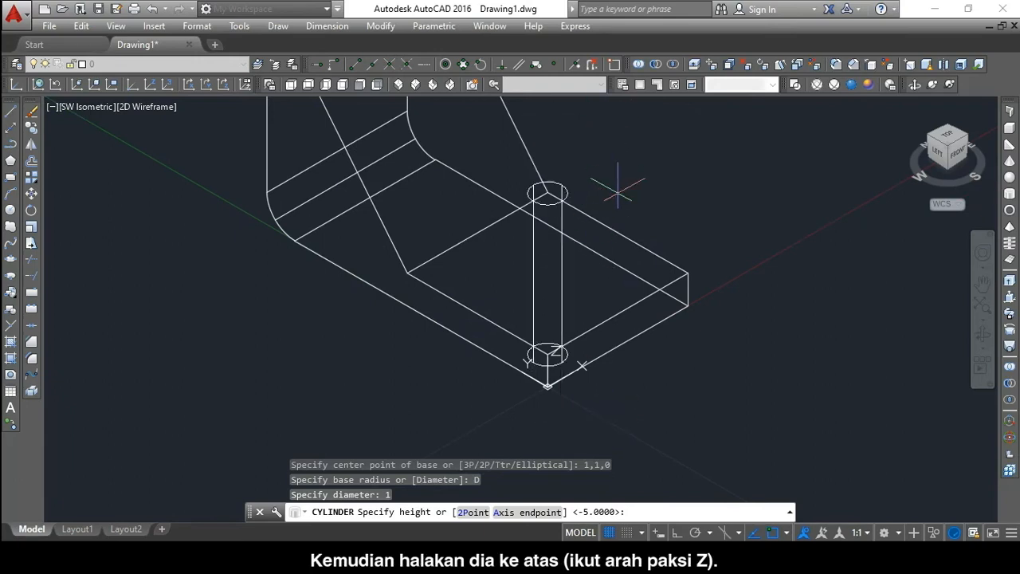
pyautogui.scroll(-3, 633, 172)
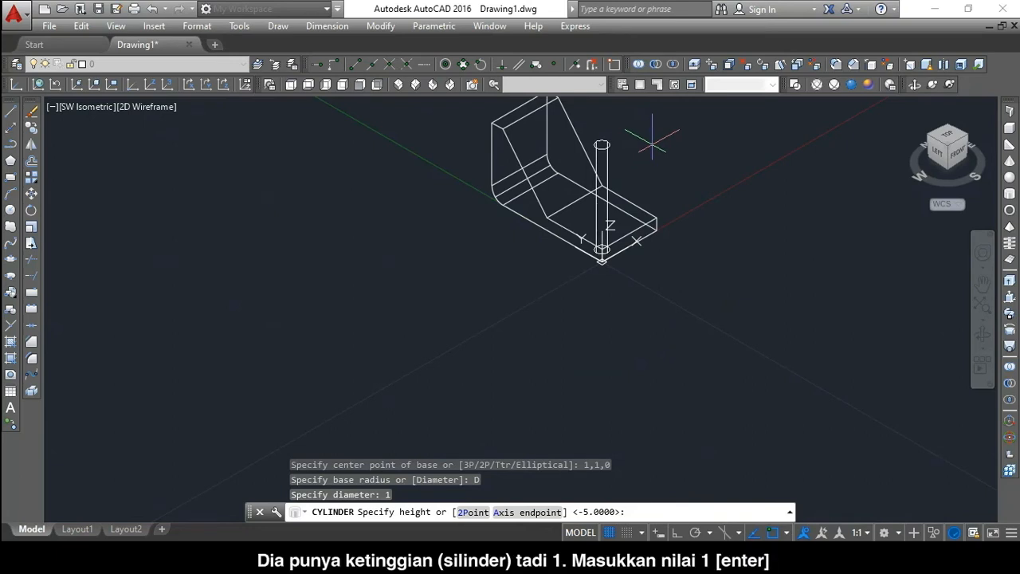
pyautogui.write('1')
pyautogui.press('Return')
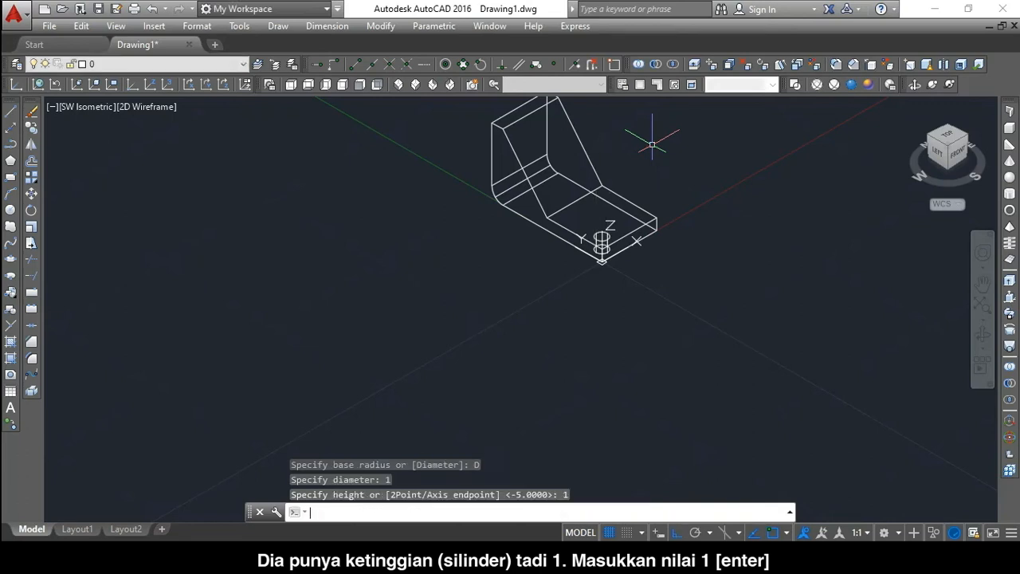
# Try the Realistic visual style and switch to Conceptual to inspect the cylinder inside the base.
pyautogui.click(853, 85)
pyautogui.scroll(4, 661, 232)
pyautogui.scroll(-1, 661, 232)
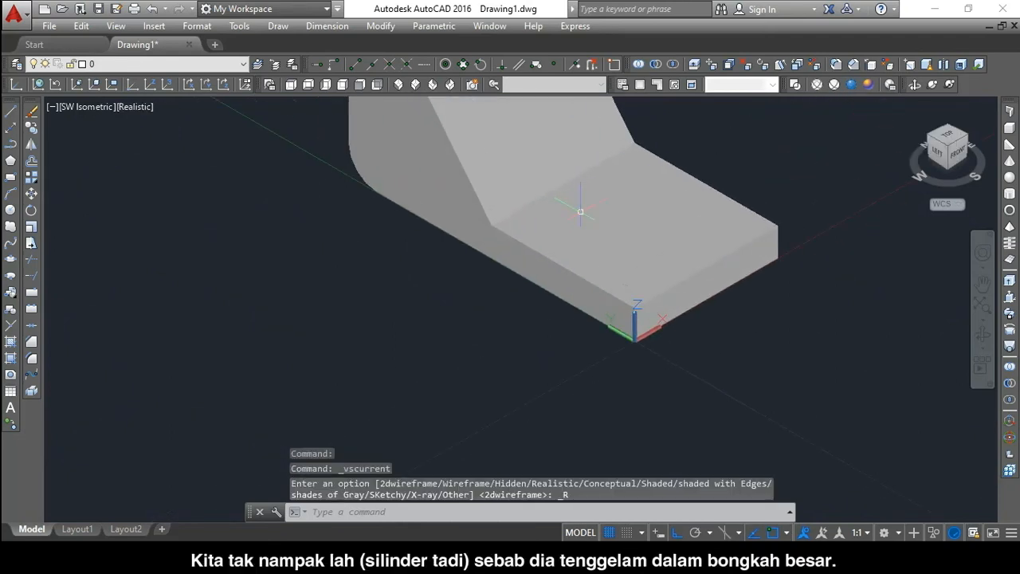
pyautogui.scroll(2, 661, 232)
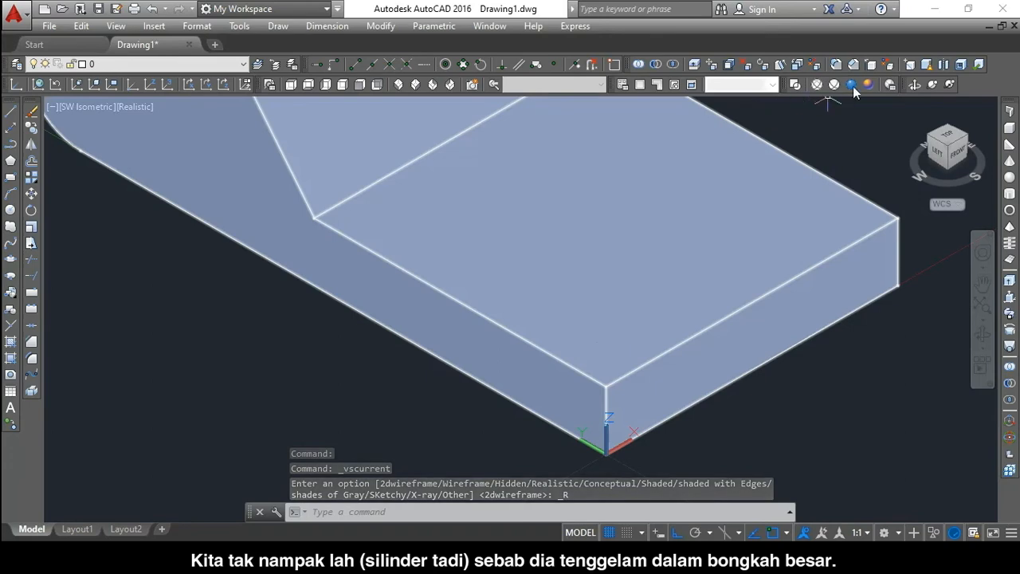
pyautogui.click(868, 85)
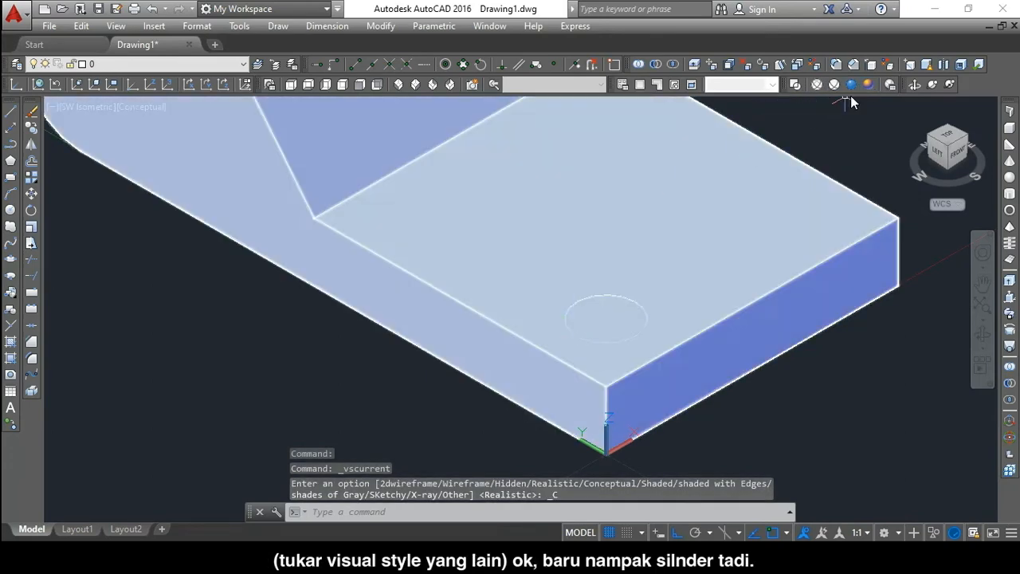
pyautogui.click(869, 85)
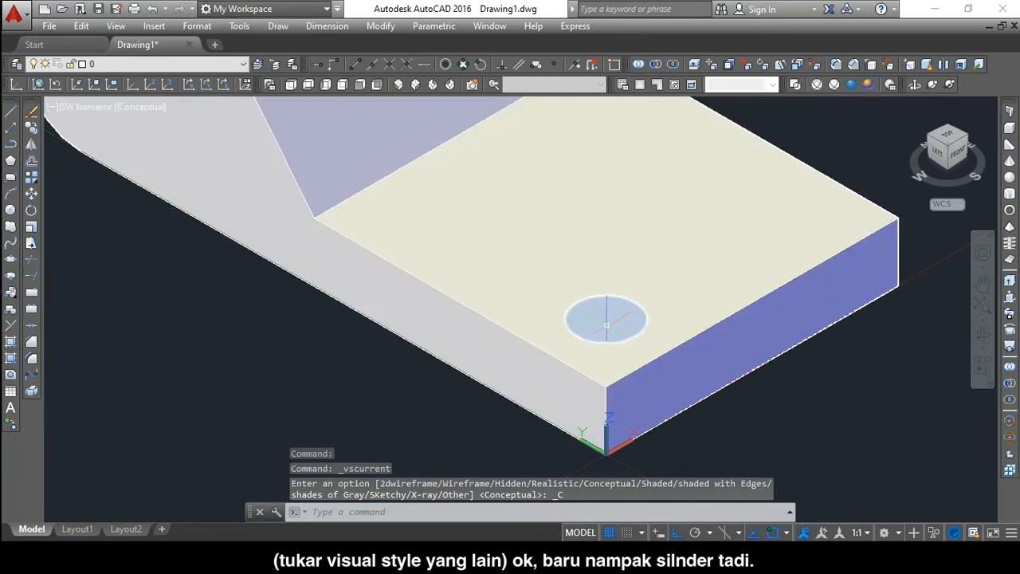
pyautogui.scroll(-2, 611, 319)
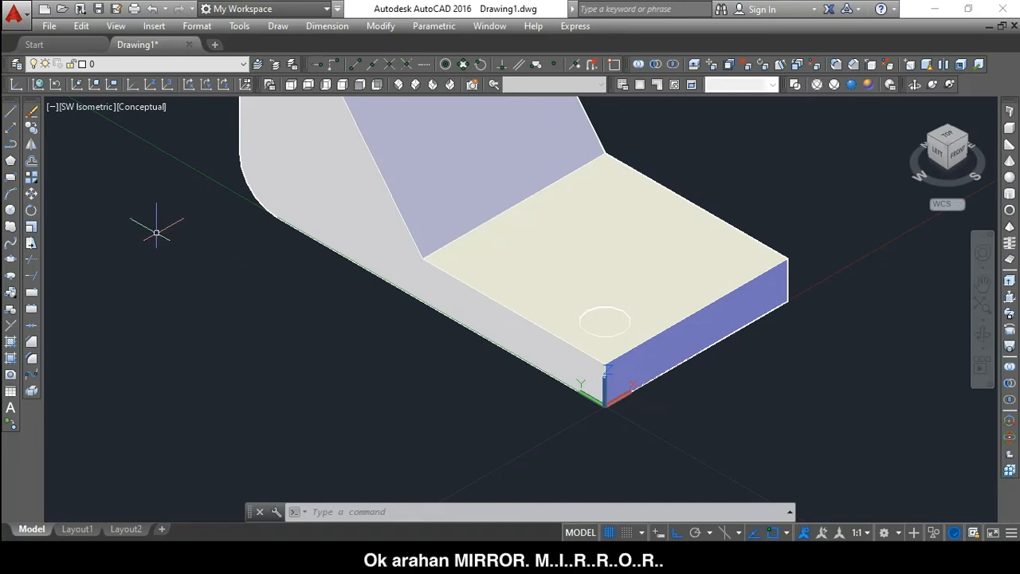
# Mirror the base cylinder across a line from the midpoint of the base's lower front edge along Y, keeping the source object.
pyautogui.write('m')
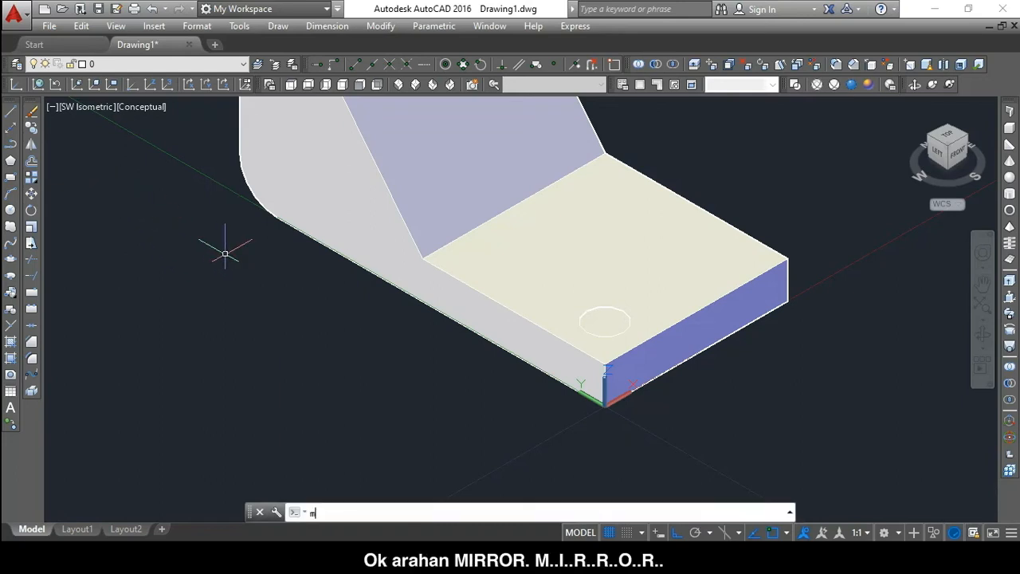
pyautogui.write('irr')
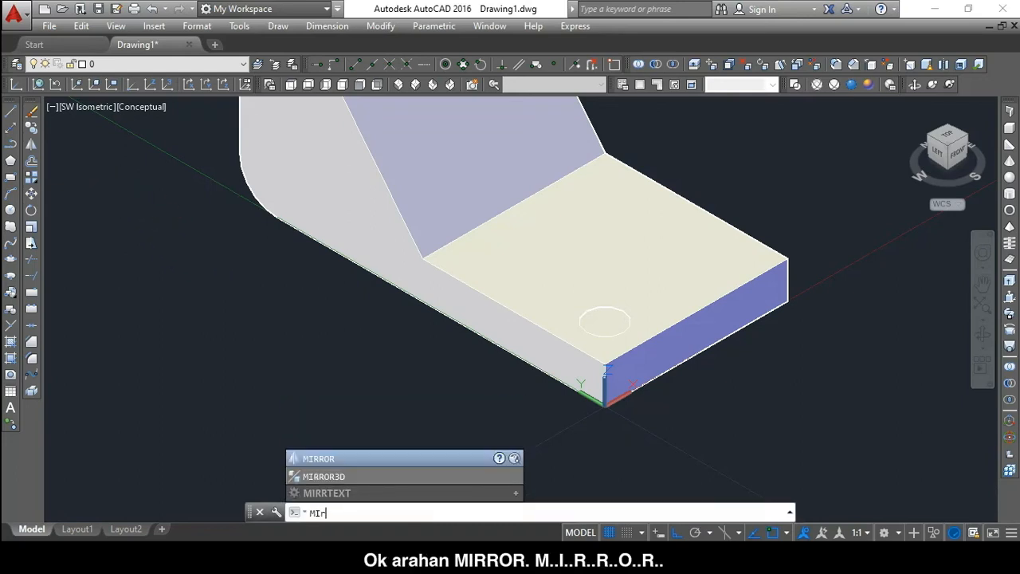
pyautogui.write('or')
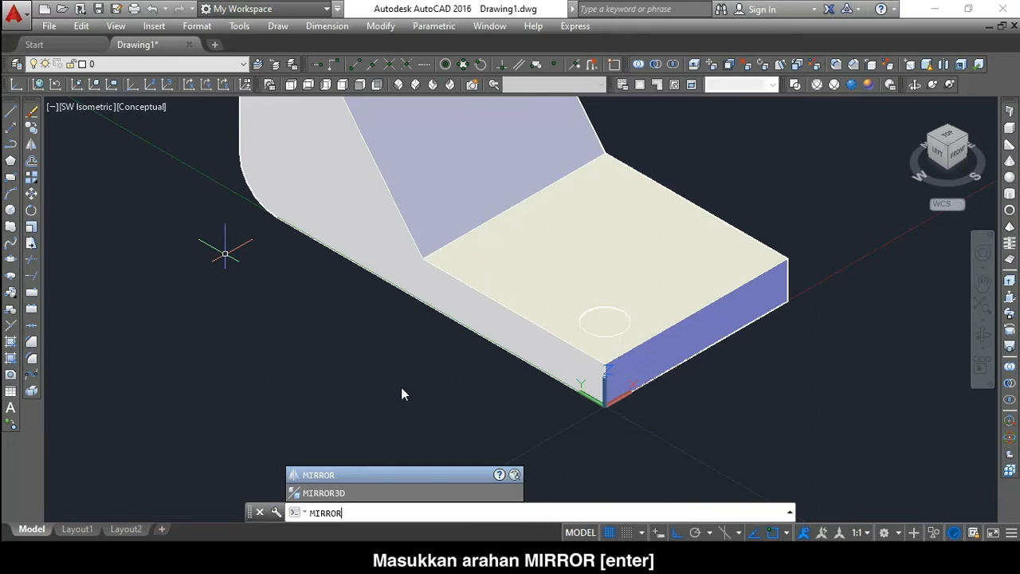
pyautogui.press('Return')
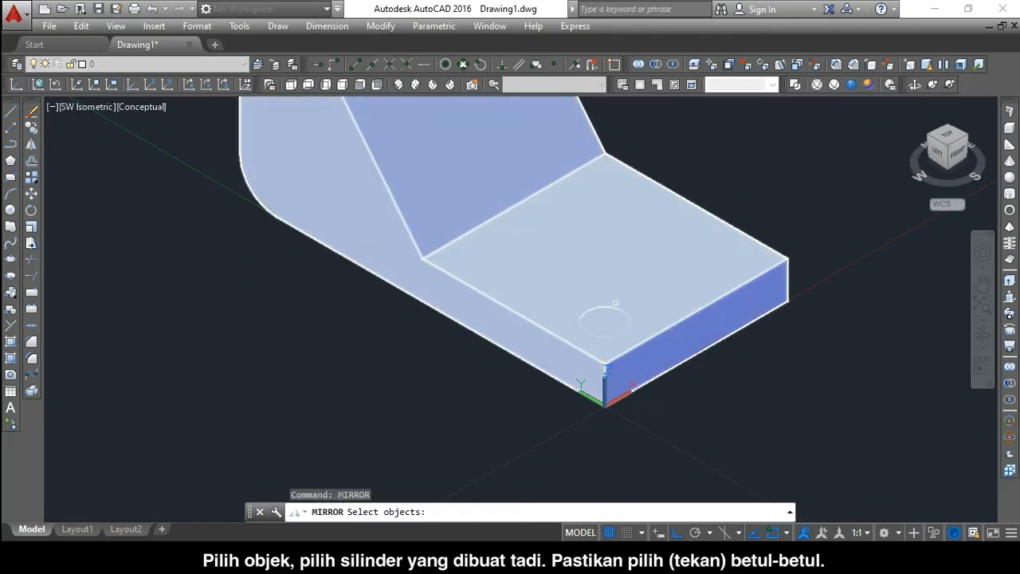
pyautogui.click(608, 323)
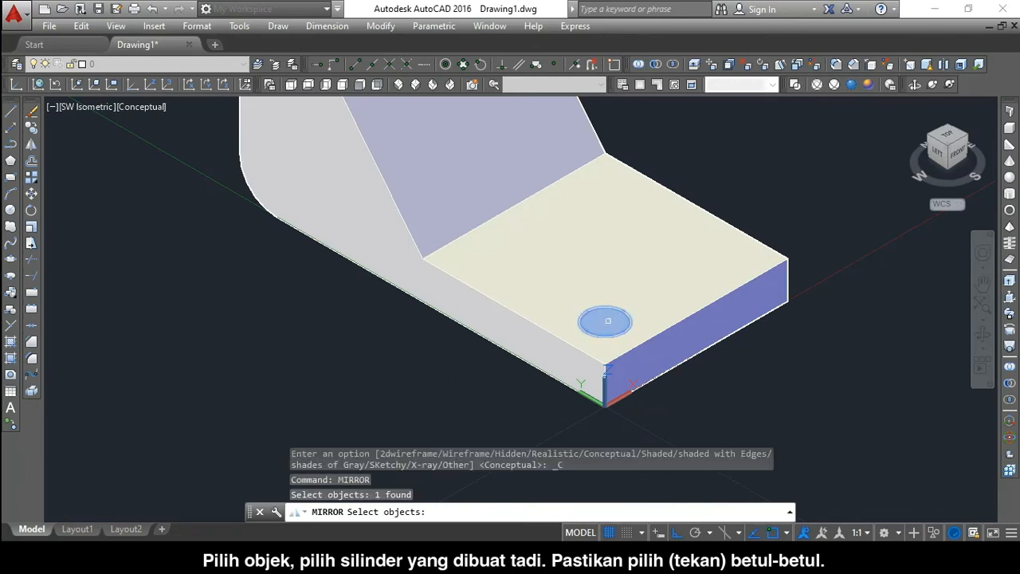
pyautogui.press('Return')
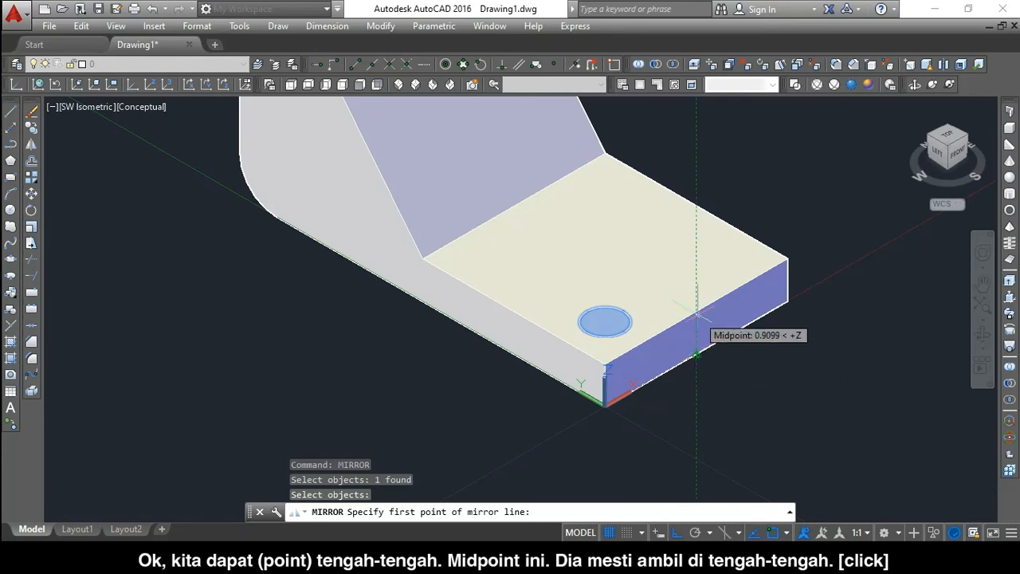
pyautogui.click(696, 354)
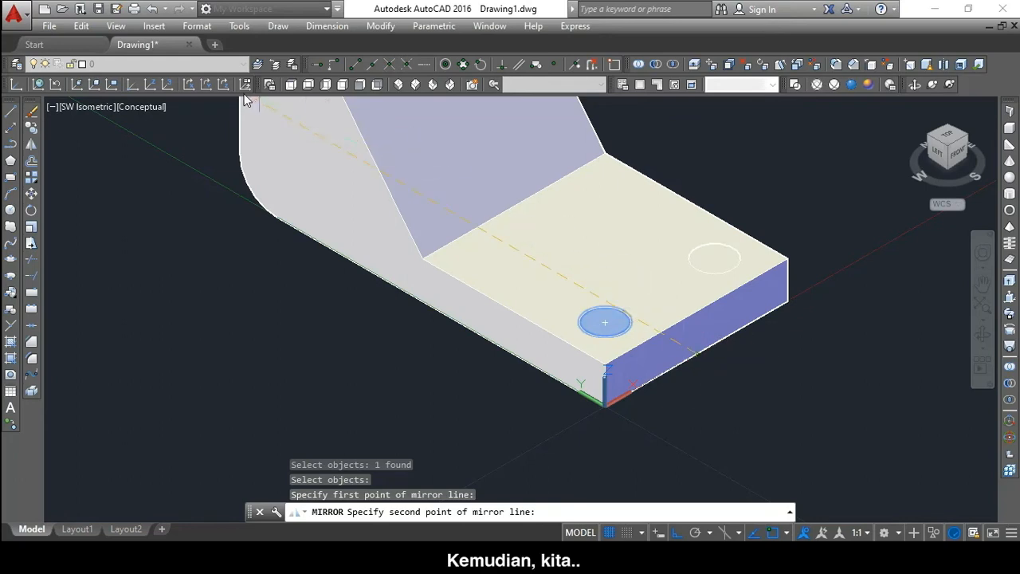
pyautogui.scroll(-3, 233, 101)
pyautogui.scroll(2, 228, 102)
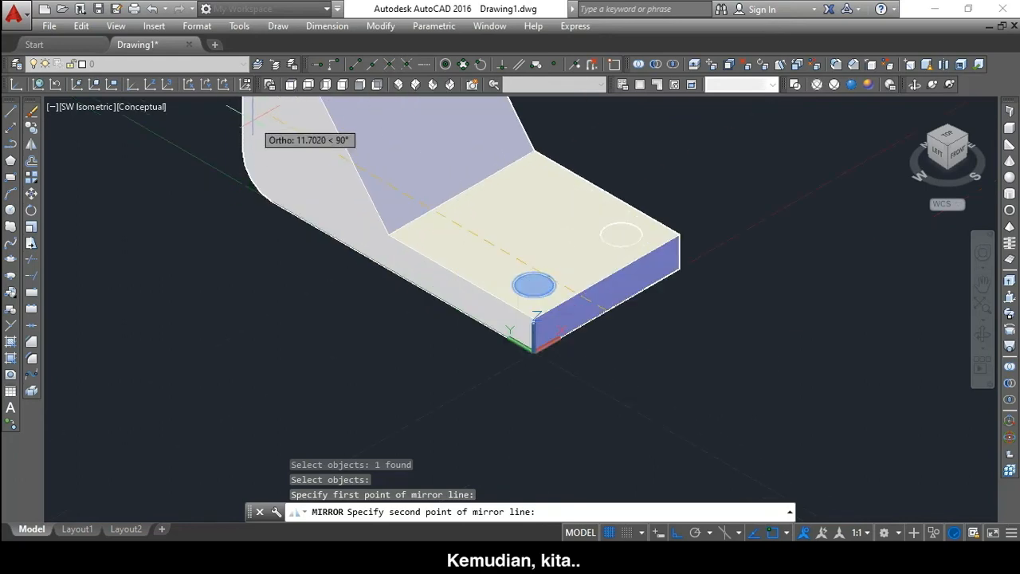
pyautogui.scroll(-4, 224, 102)
pyautogui.scroll(3, 224, 102)
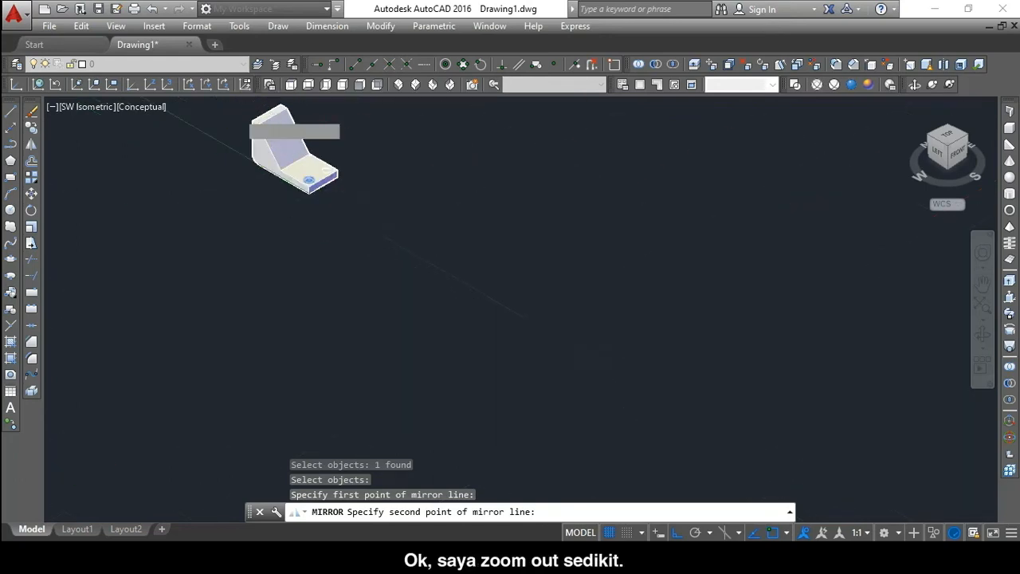
pyautogui.scroll(2, 230, 102)
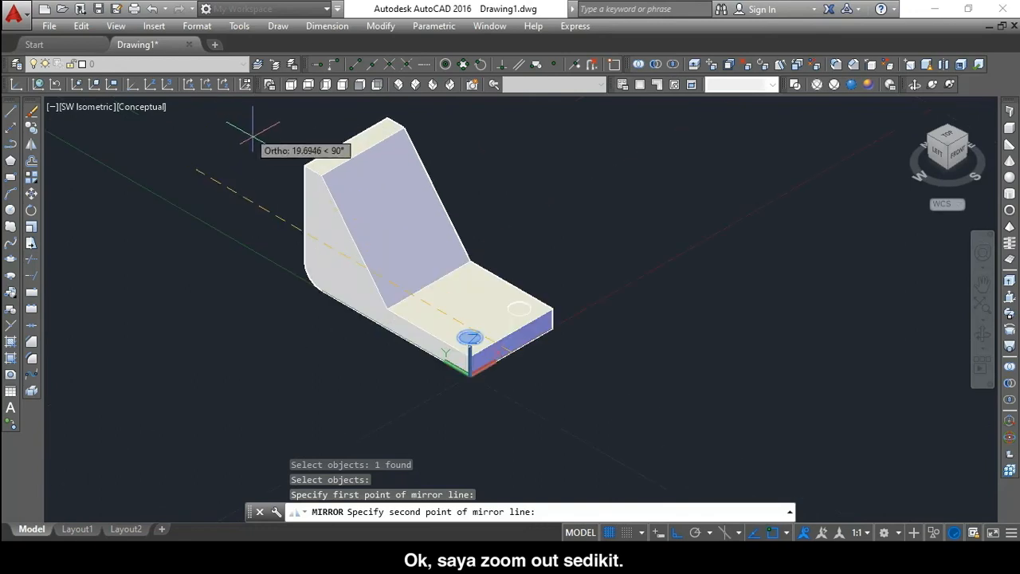
pyautogui.click(208, 159)
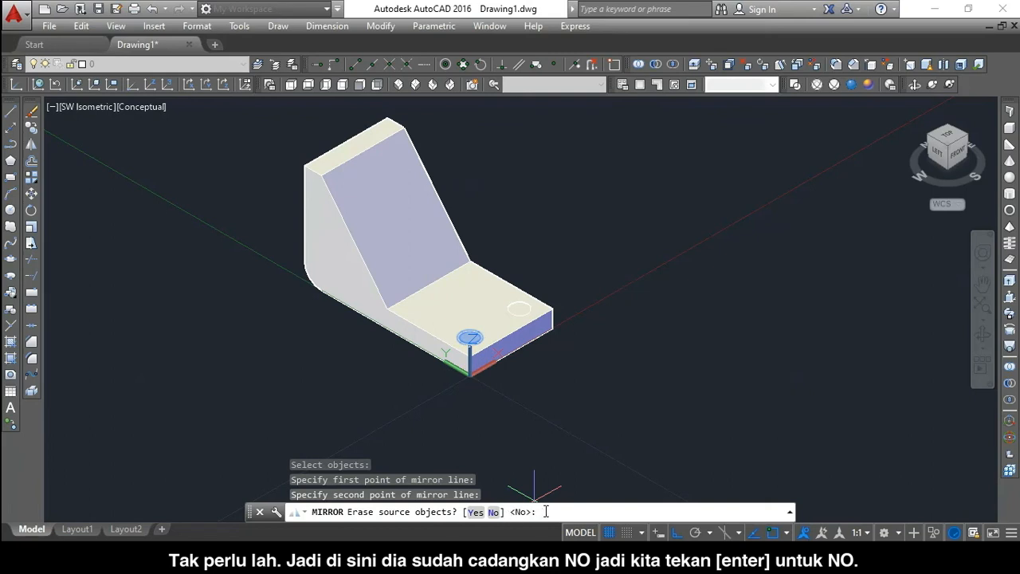
pyautogui.press('Return')
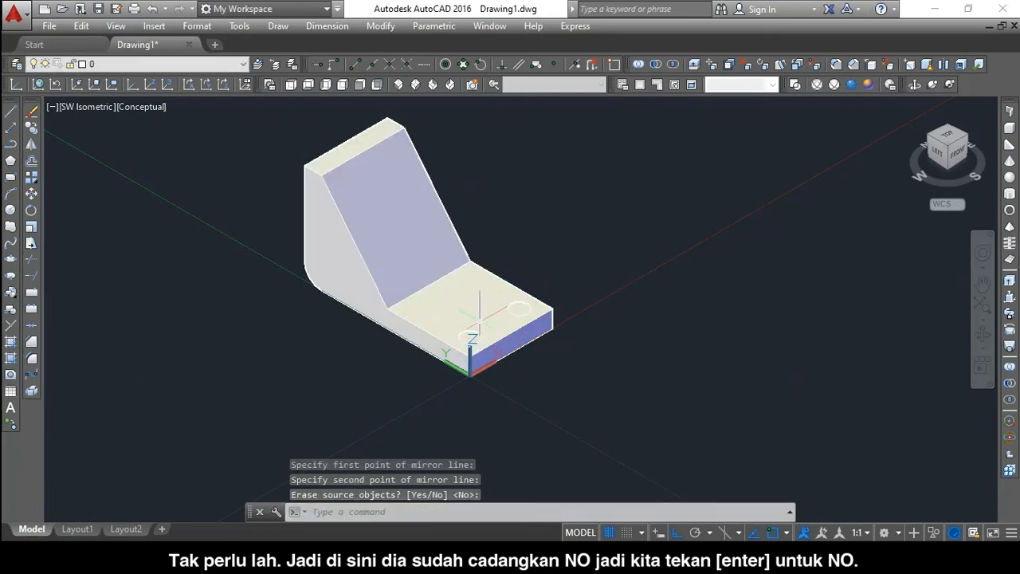
# Subtract the two cylinders in the base from the bracket solid to cut the through holes.
pyautogui.scroll(3, 479, 319)
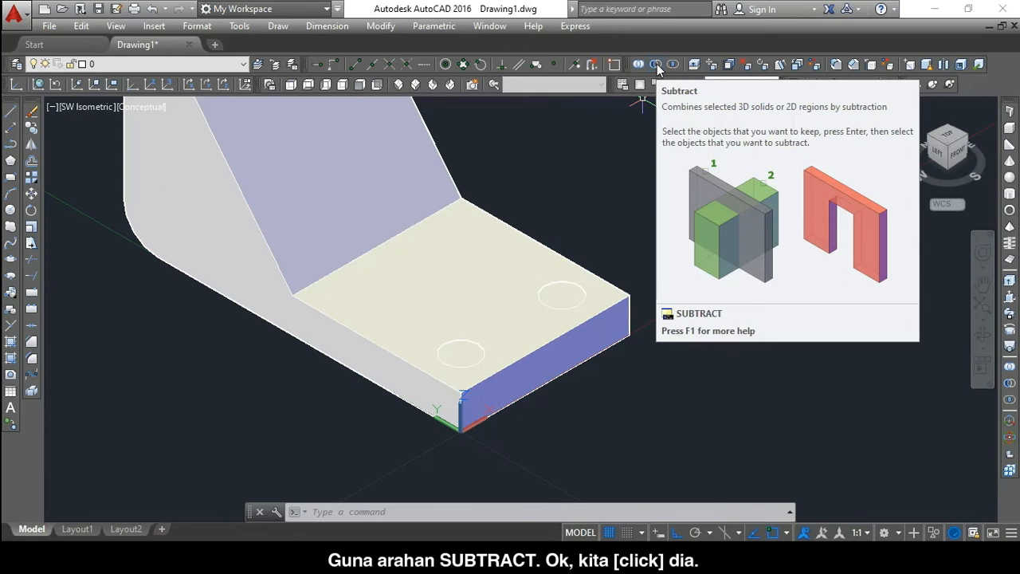
pyautogui.click(658, 66)
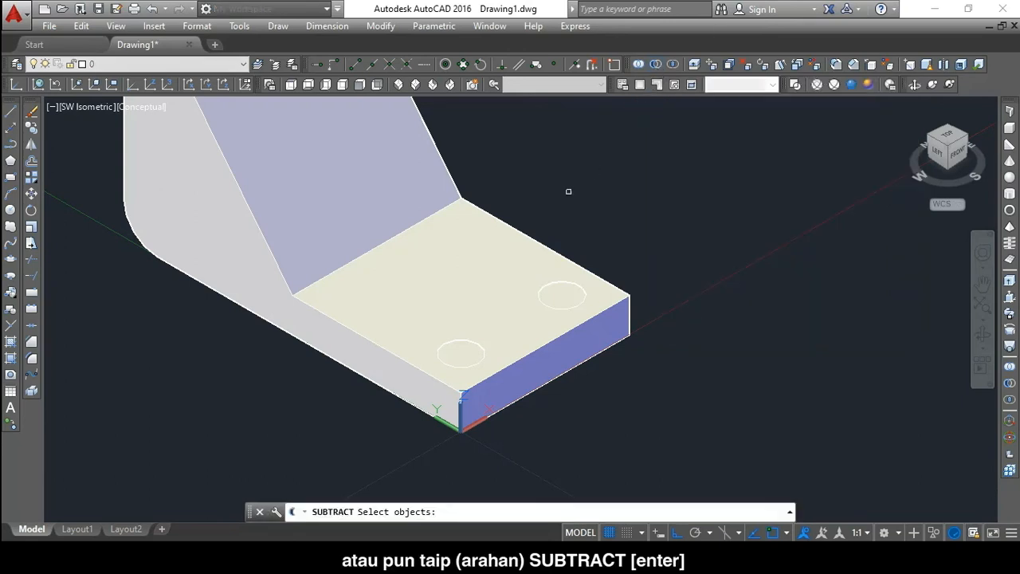
pyautogui.click(527, 236)
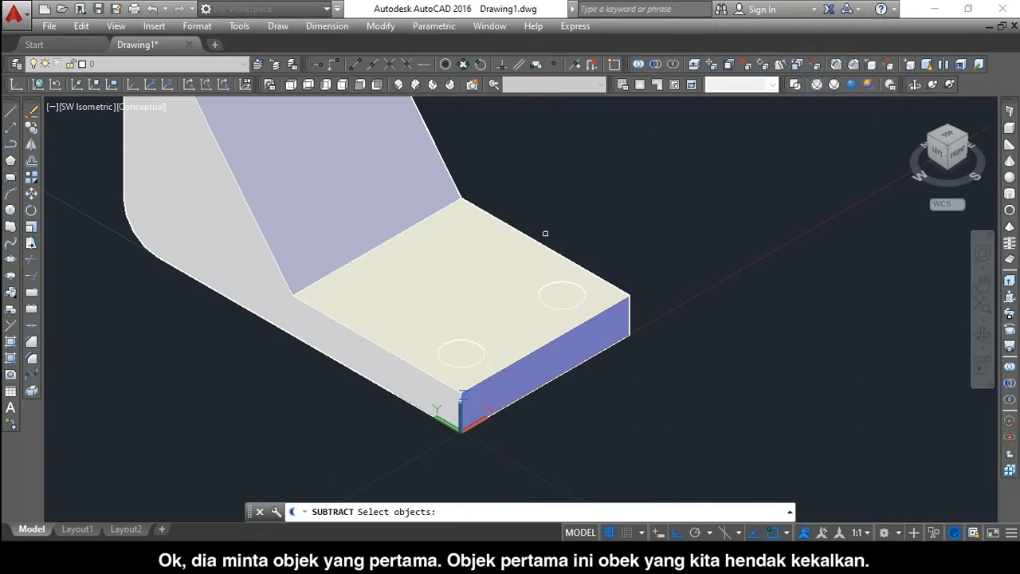
pyautogui.click(545, 236)
pyautogui.scroll(-1, 566, 233)
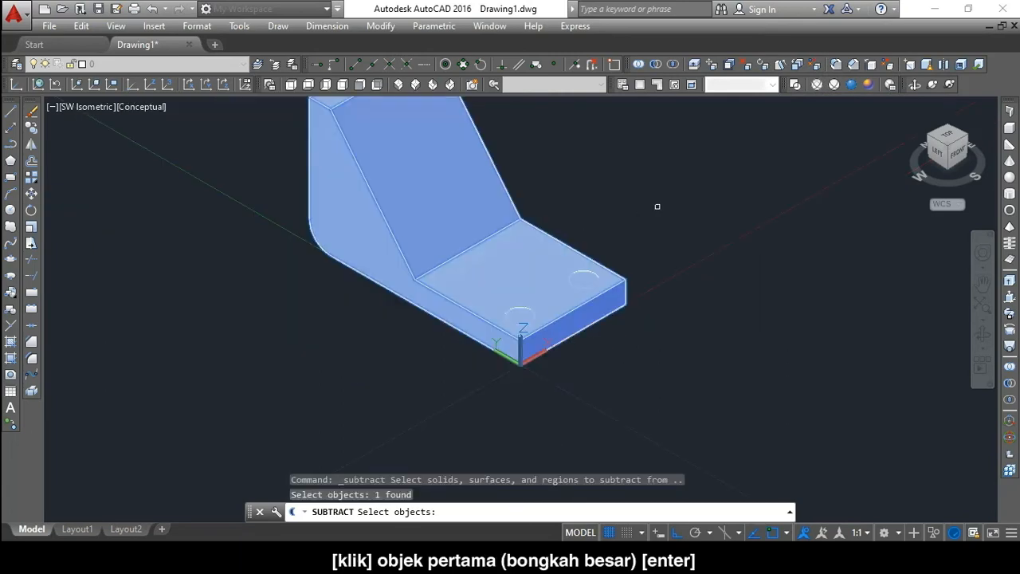
pyautogui.press('Return')
pyautogui.scroll(3, 646, 199)
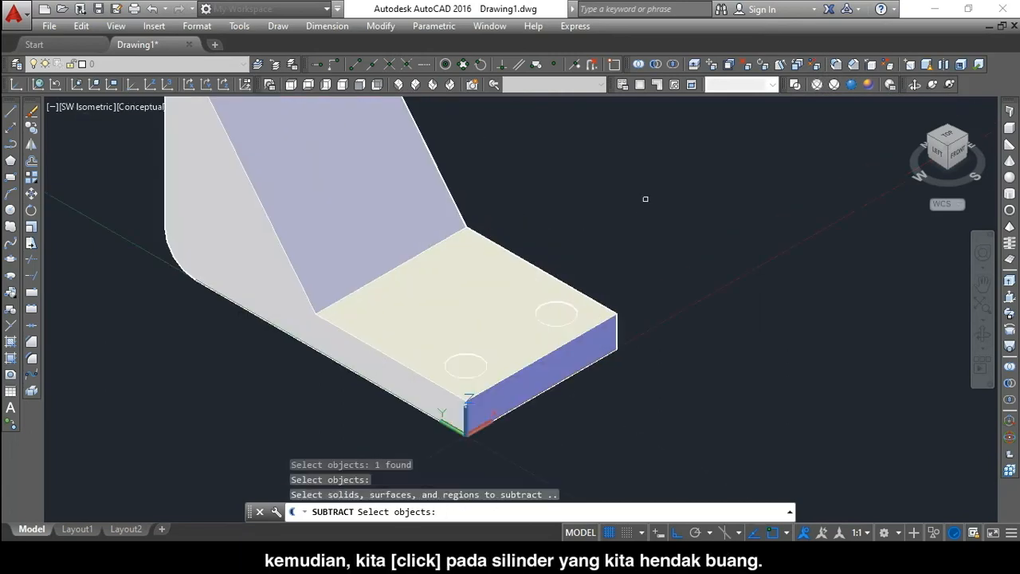
pyautogui.scroll(-1, 618, 216)
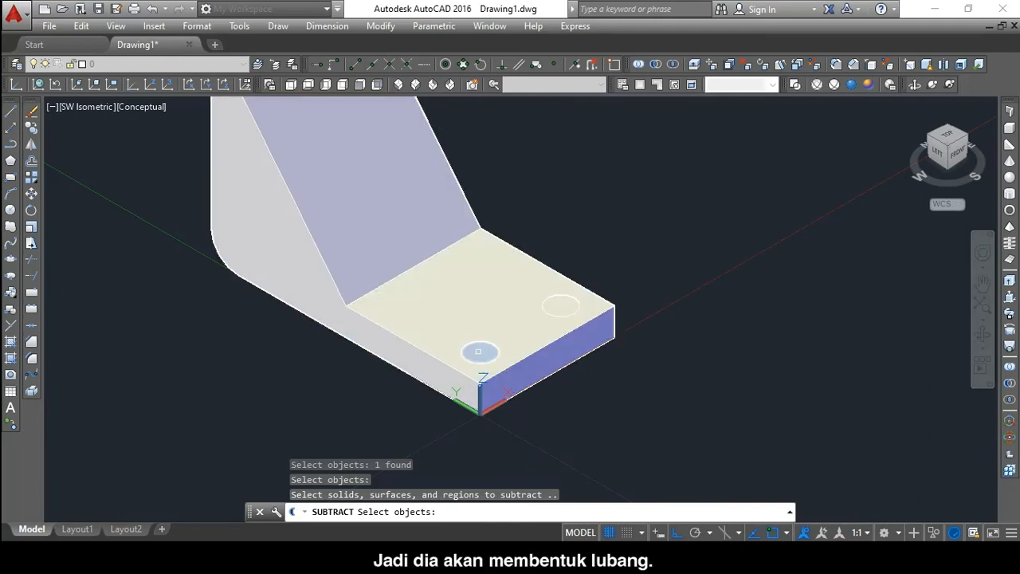
pyautogui.click(478, 352)
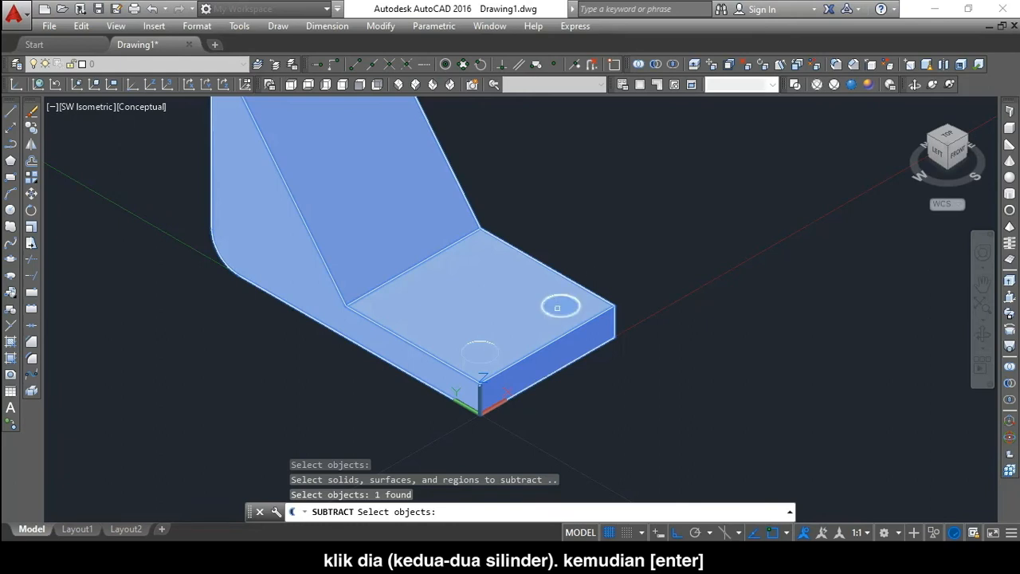
pyautogui.click(558, 307)
pyautogui.press('Return')
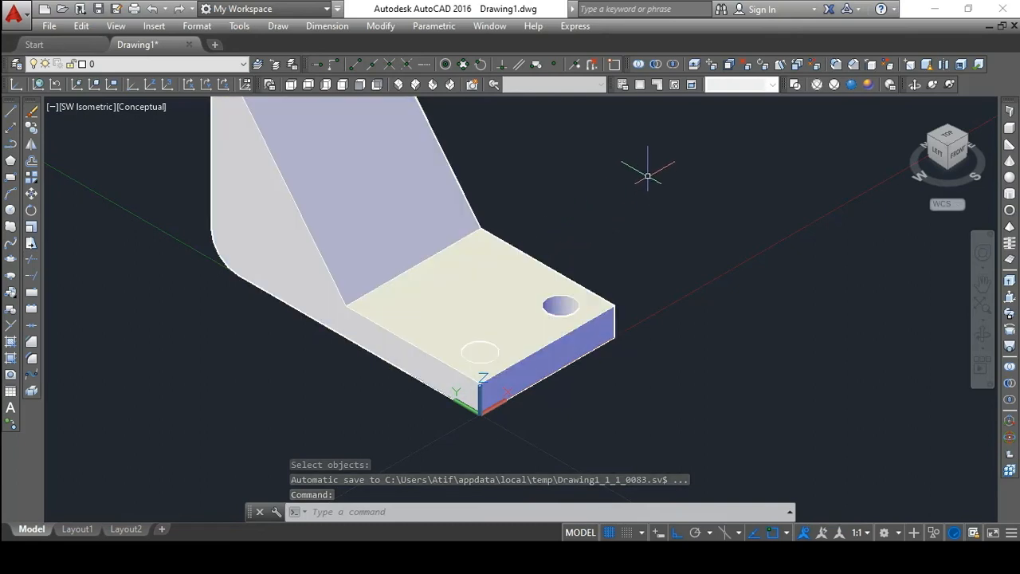
# In the top view, subtract the remaining cylinder nearest the origin from the bracket solid.
pyautogui.moveTo(943, 136); pyautogui.dragTo(934, 140)
pyautogui.click(940, 140)
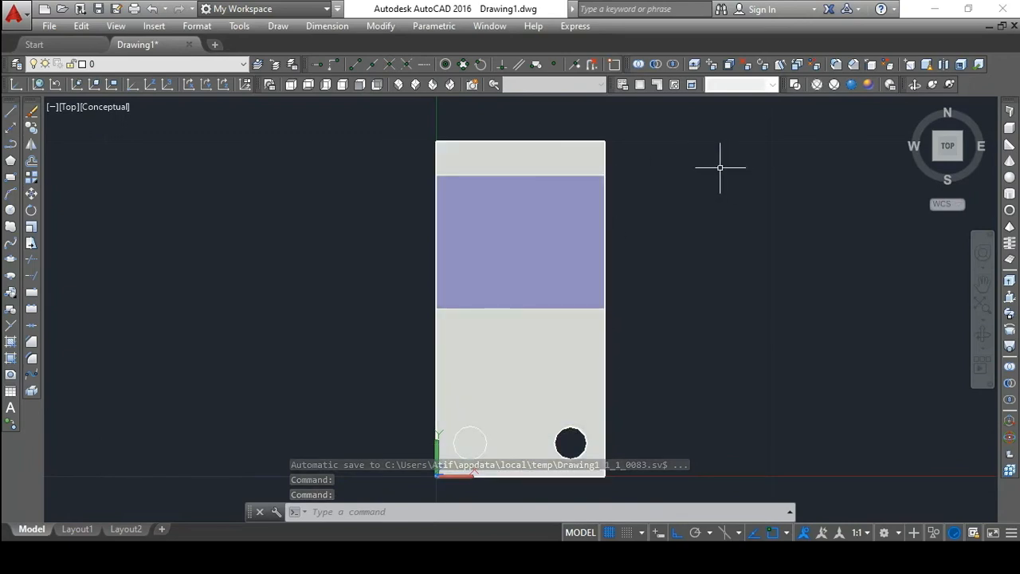
pyautogui.click(657, 71)
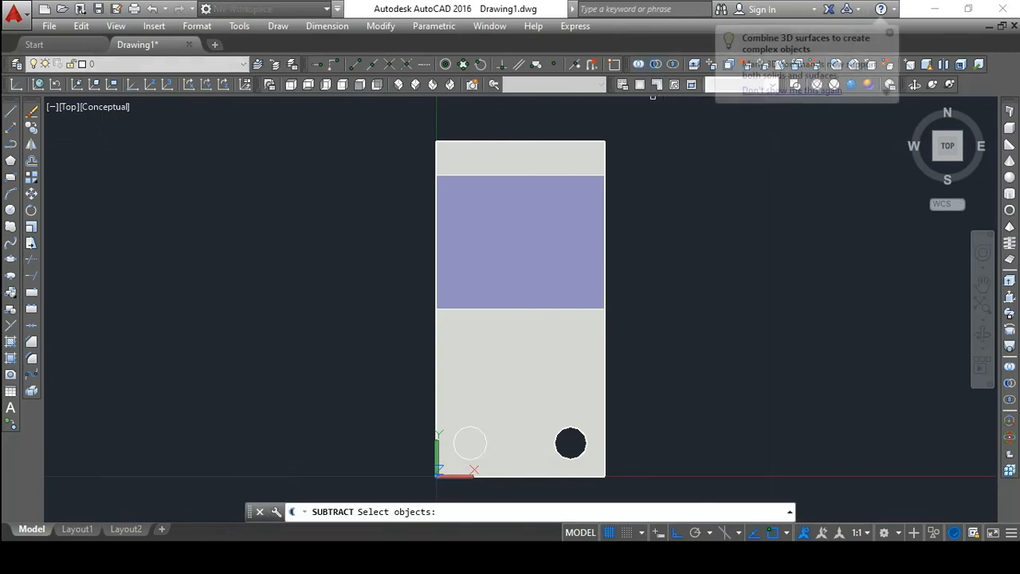
pyautogui.click(593, 297)
pyautogui.click(593, 298)
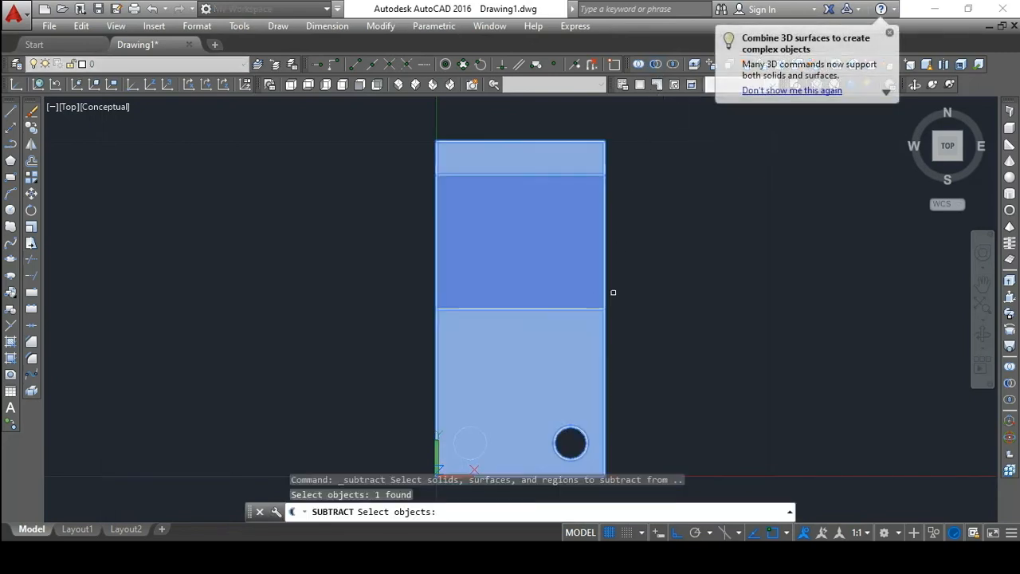
pyautogui.press('Return')
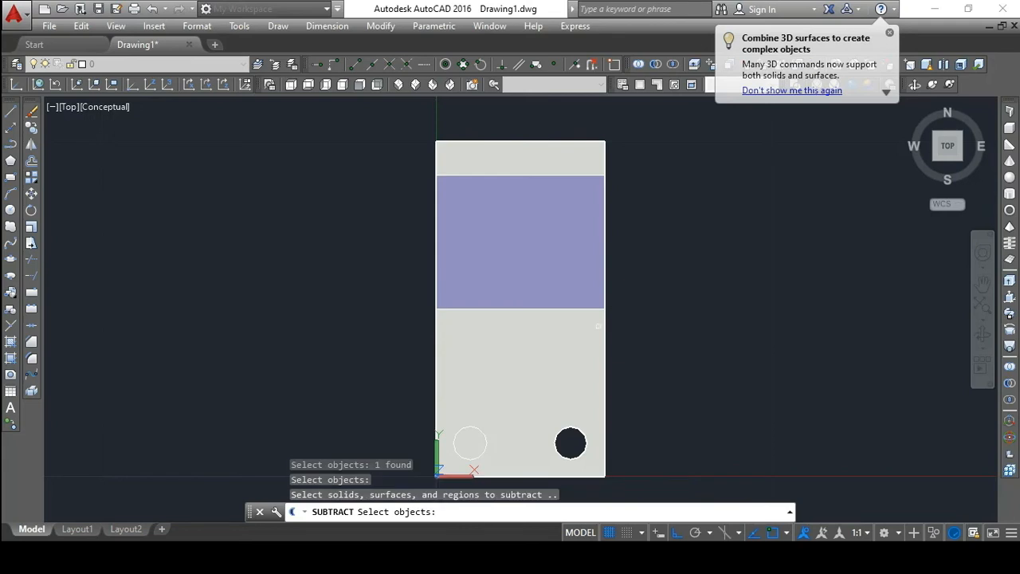
pyautogui.click(475, 437)
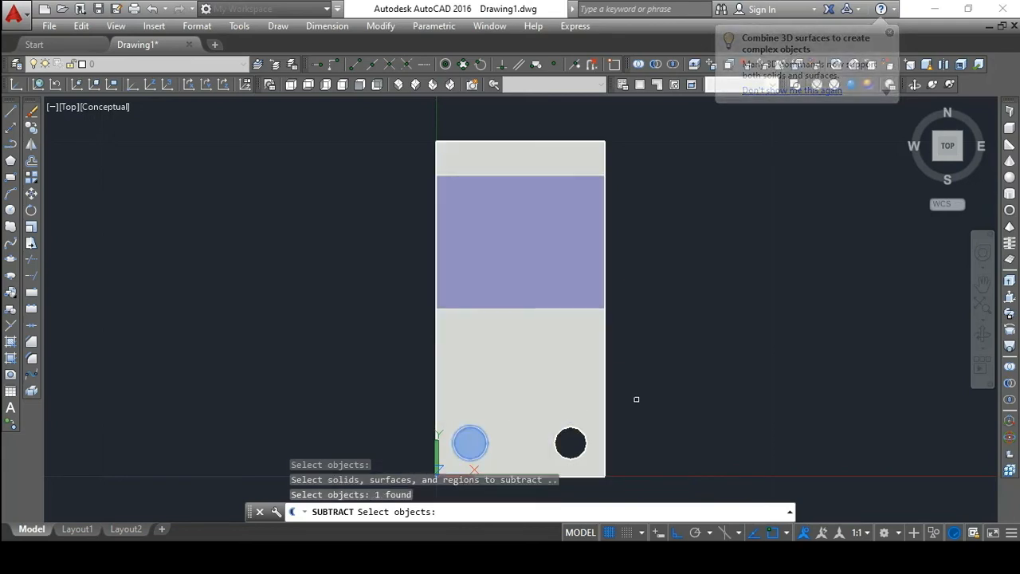
pyautogui.press('Return')
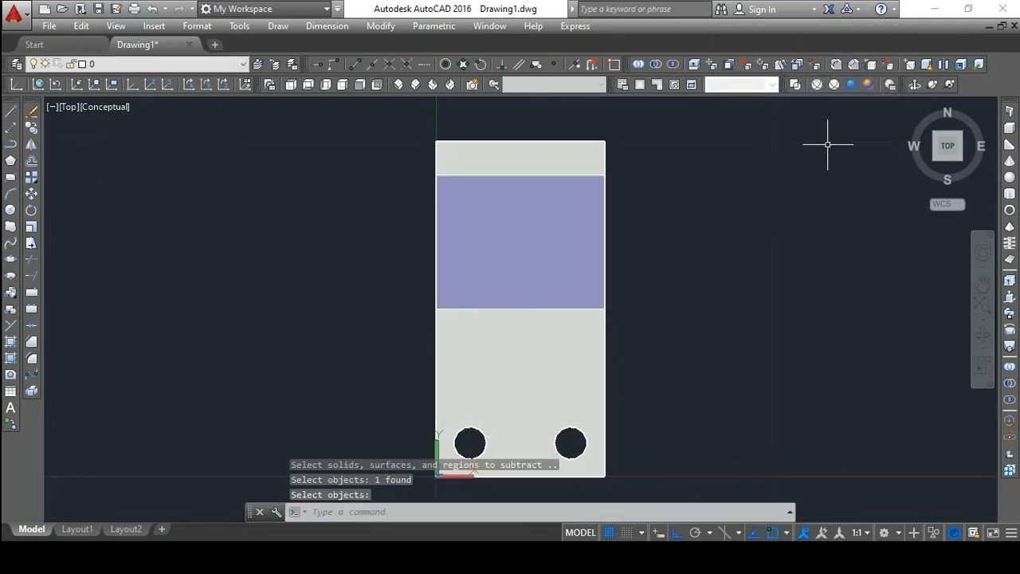
# Return to an isometric view of the bracket and switch to the 2D Wireframe visual style.
pyautogui.moveTo(921, 132)
pyautogui.click(914, 106)
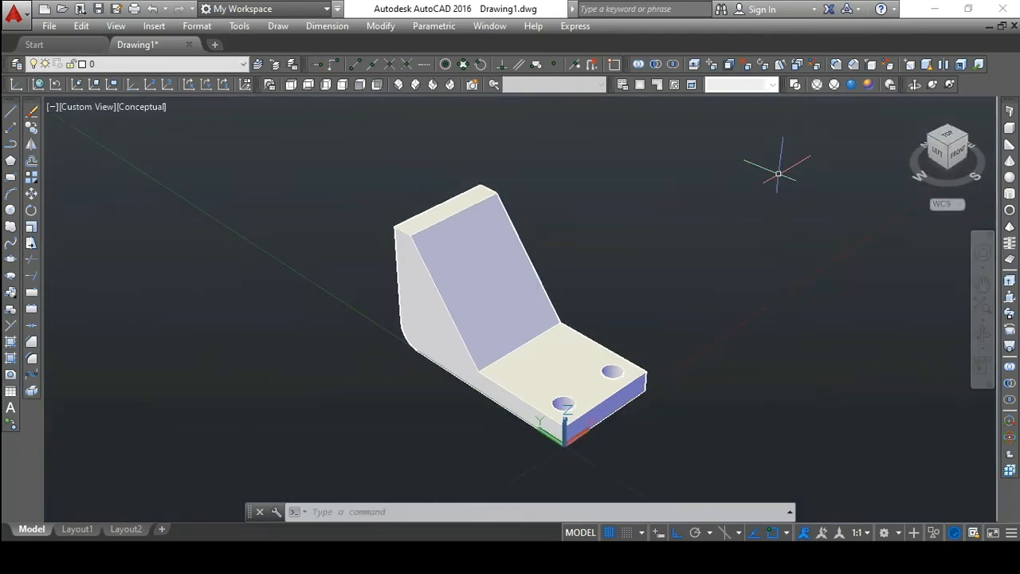
pyautogui.hotkey('alt', 'Tab')
pyautogui.click(795, 85)
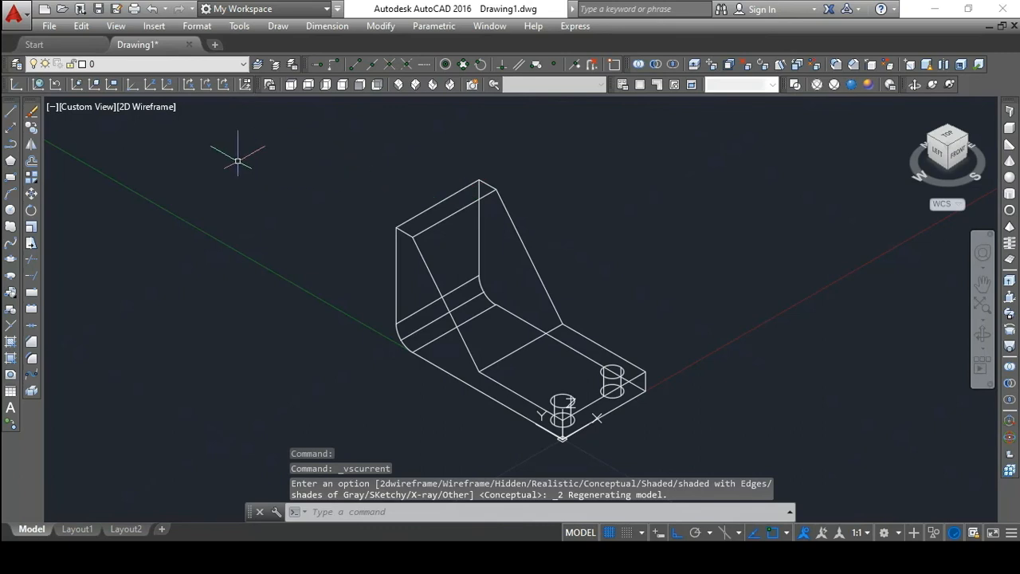
# Set the UCS on the bracket's sloped face, with its origin at the lower left corner, X along the bottom edge and Y up the slope.
pyautogui.click(13, 89)
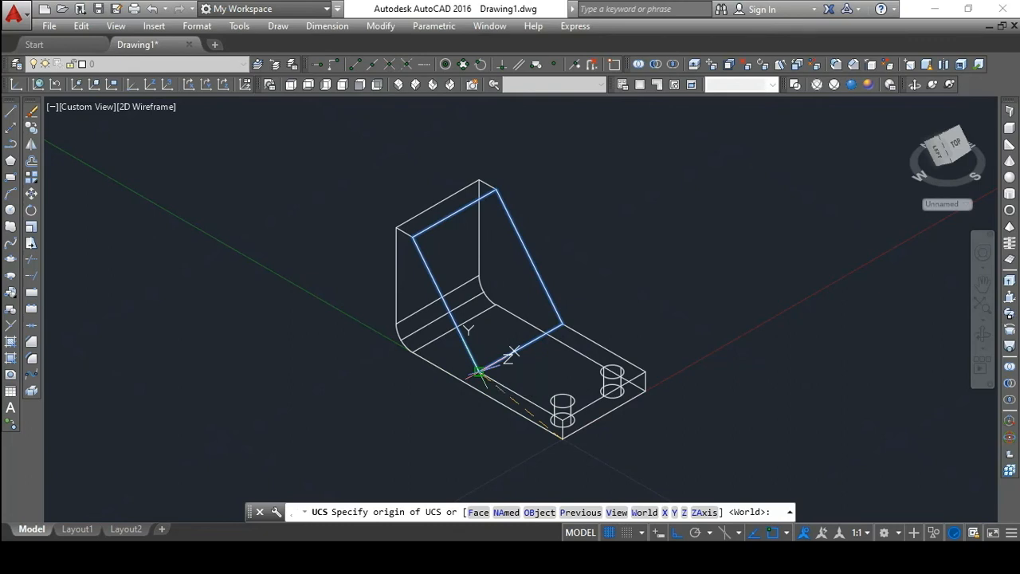
pyautogui.click(479, 372)
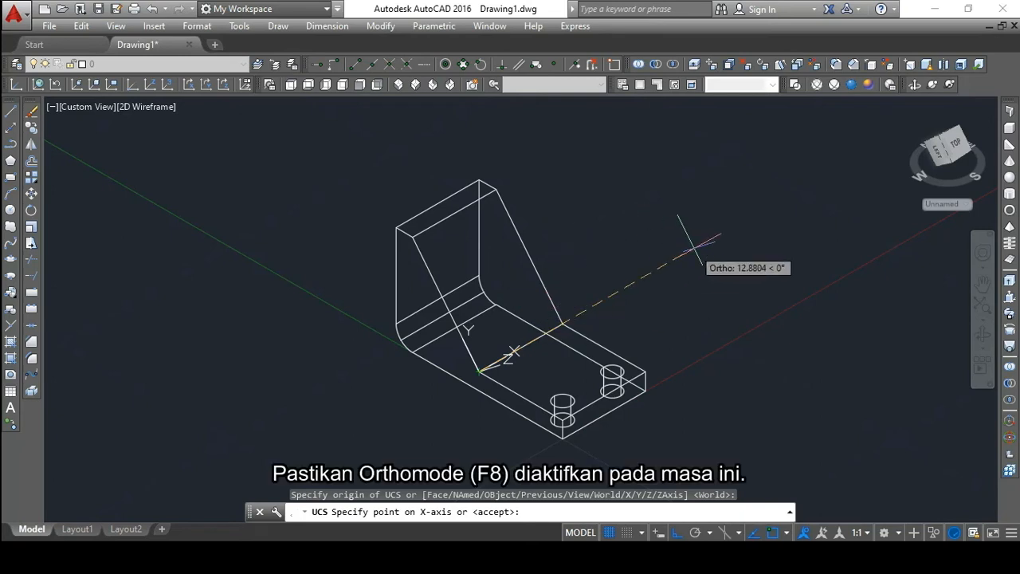
pyautogui.click(629, 280)
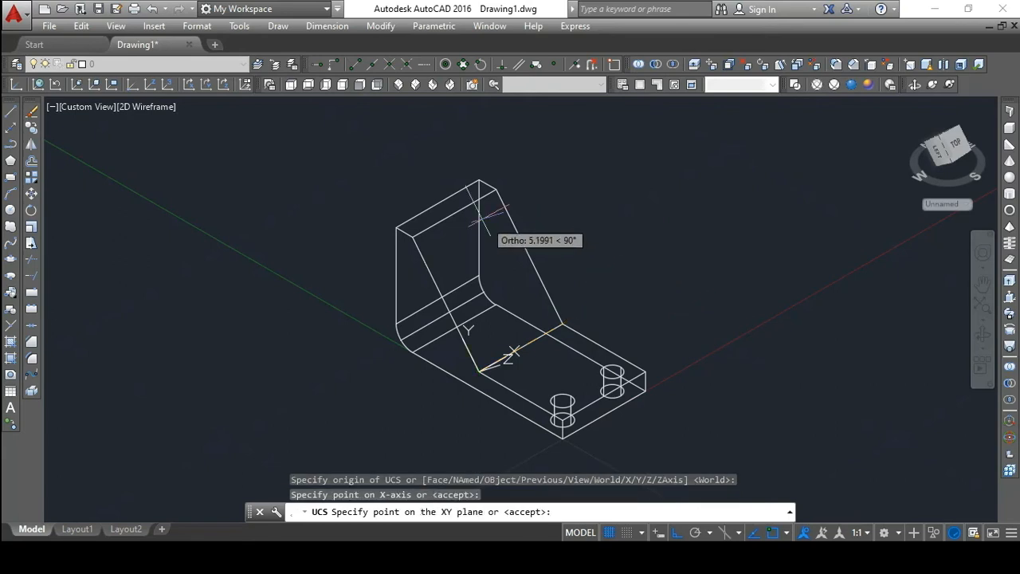
pyautogui.scroll(2, 402, 171)
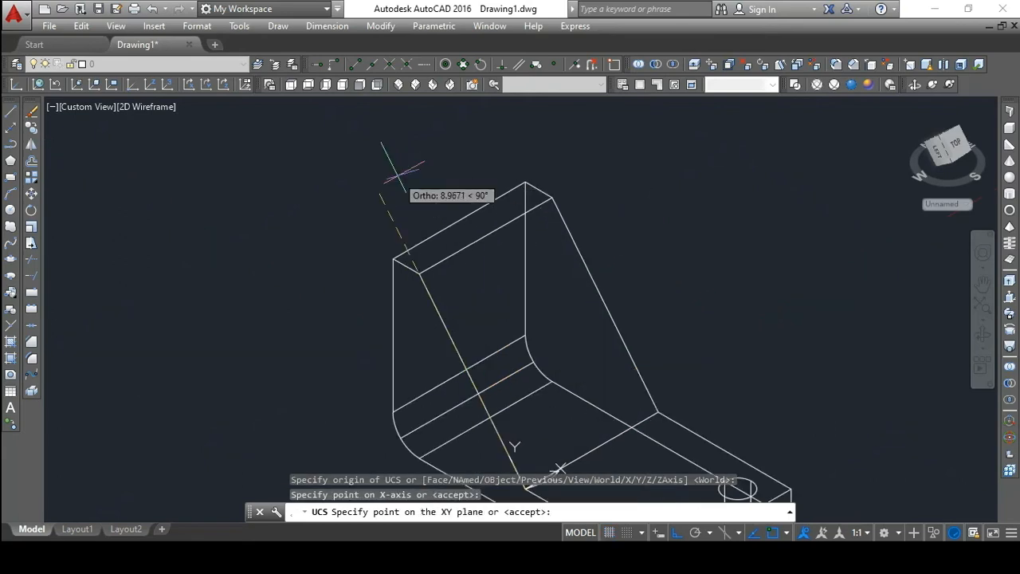
pyautogui.click(418, 274)
pyautogui.scroll(-3, 419, 273)
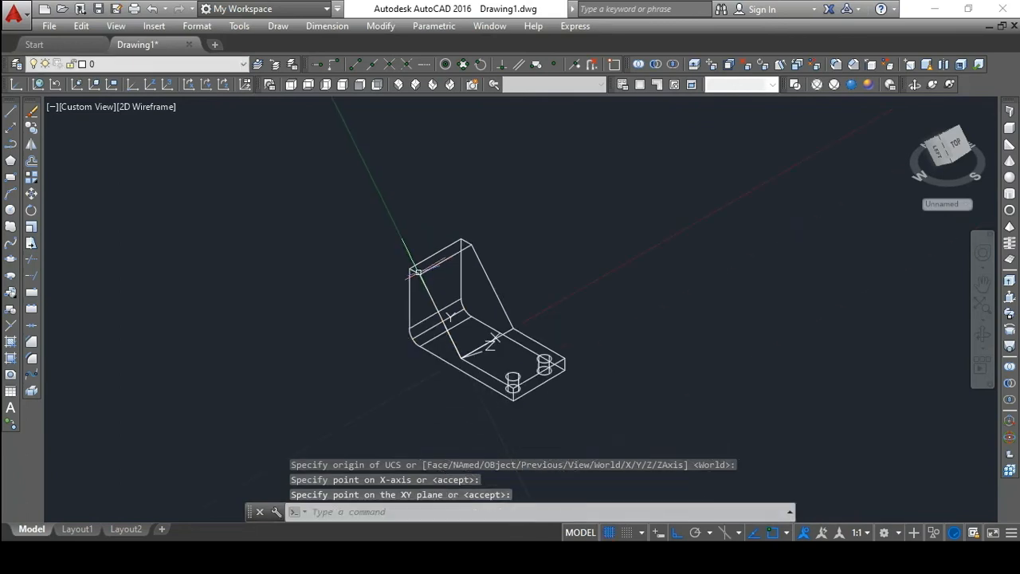
pyautogui.scroll(2, 391, 269)
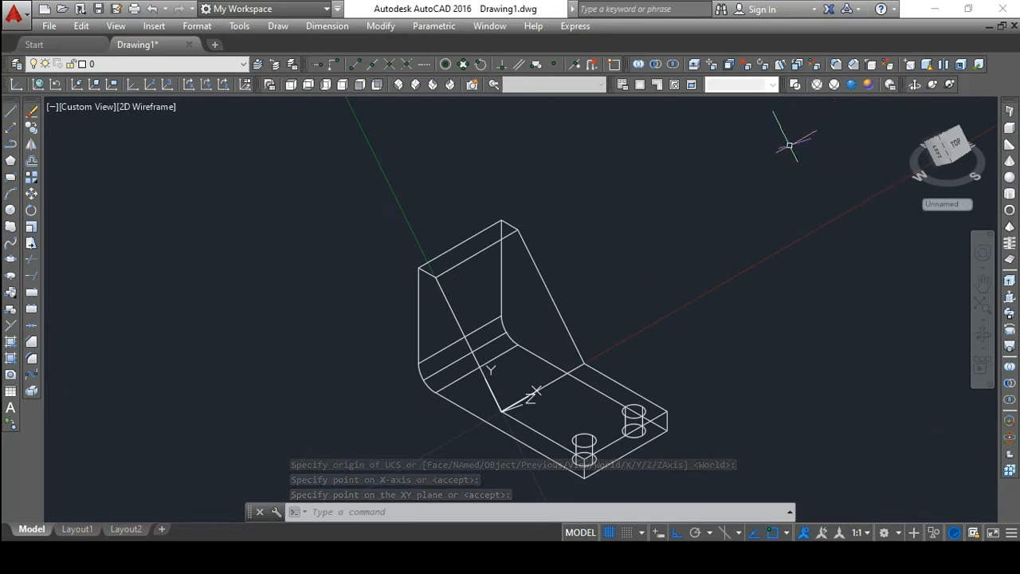
# Inspect the UCS on the sloped face and check the reference drawing for the recess dimensions.
pyautogui.click(915, 85)
pyautogui.moveTo(877, 130); pyautogui.dragTo(759, 241)
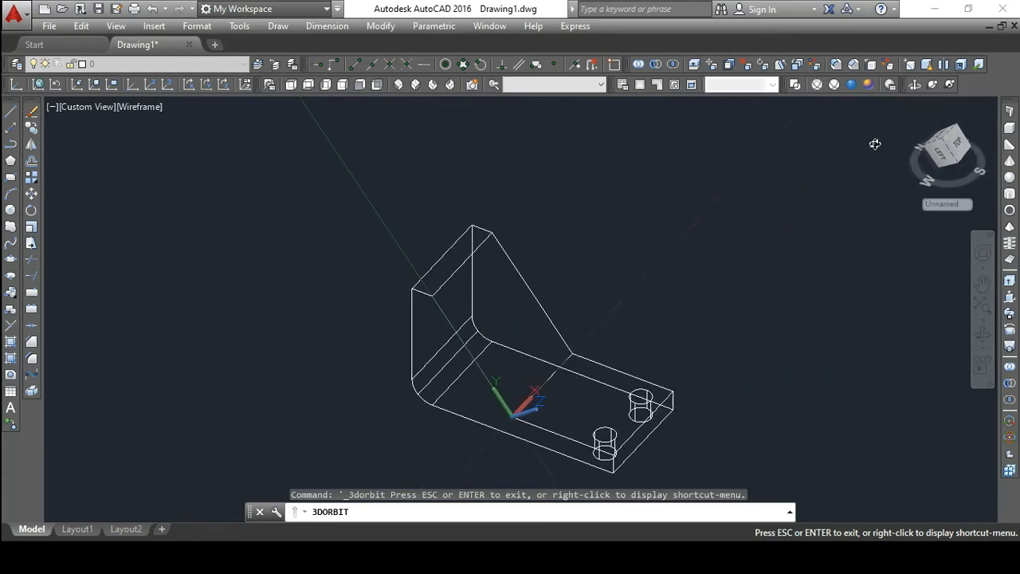
pyautogui.press('Escape')
pyautogui.scroll(4, 516, 308)
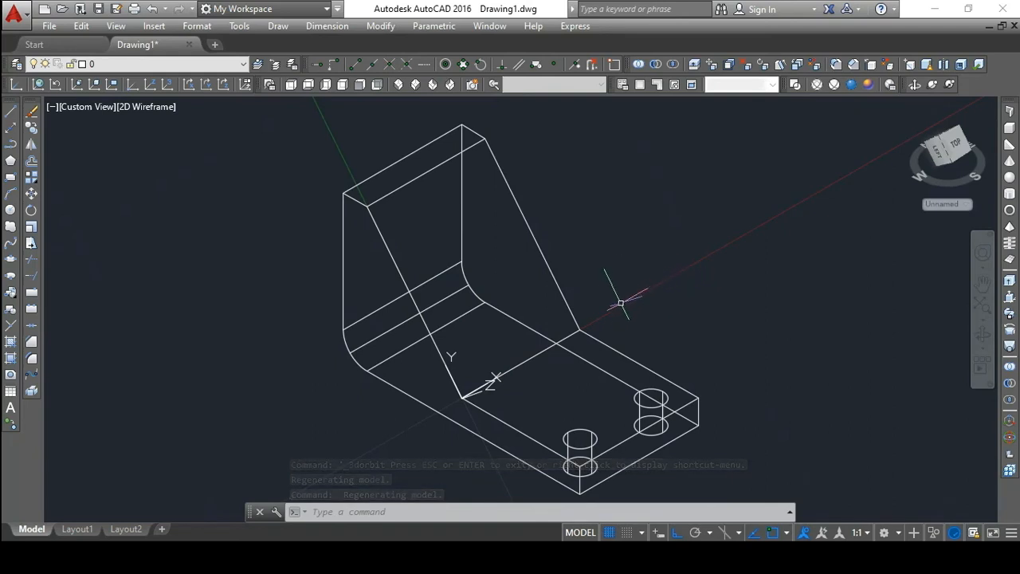
pyautogui.click(644, 557)
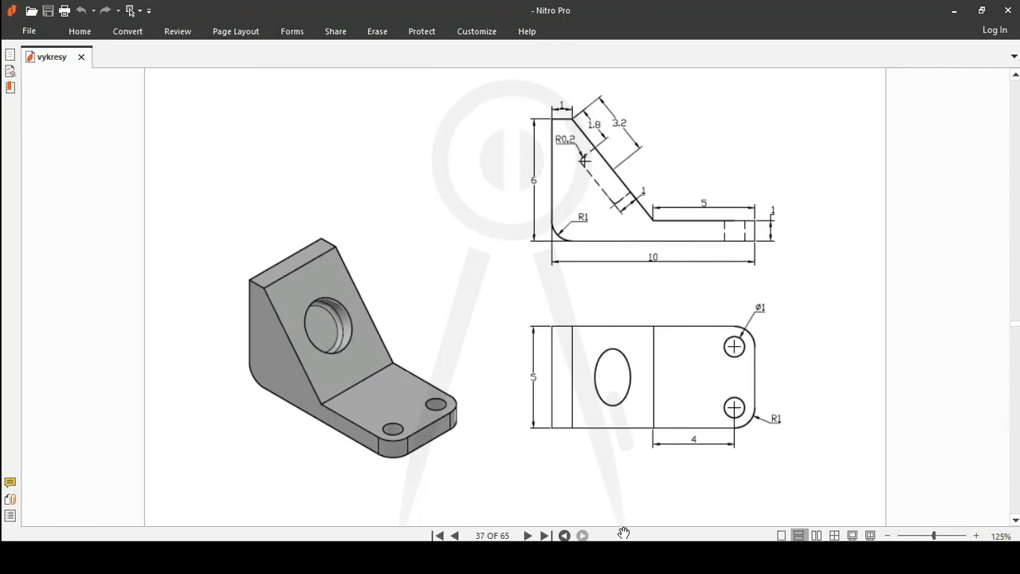
pyautogui.click(622, 557)
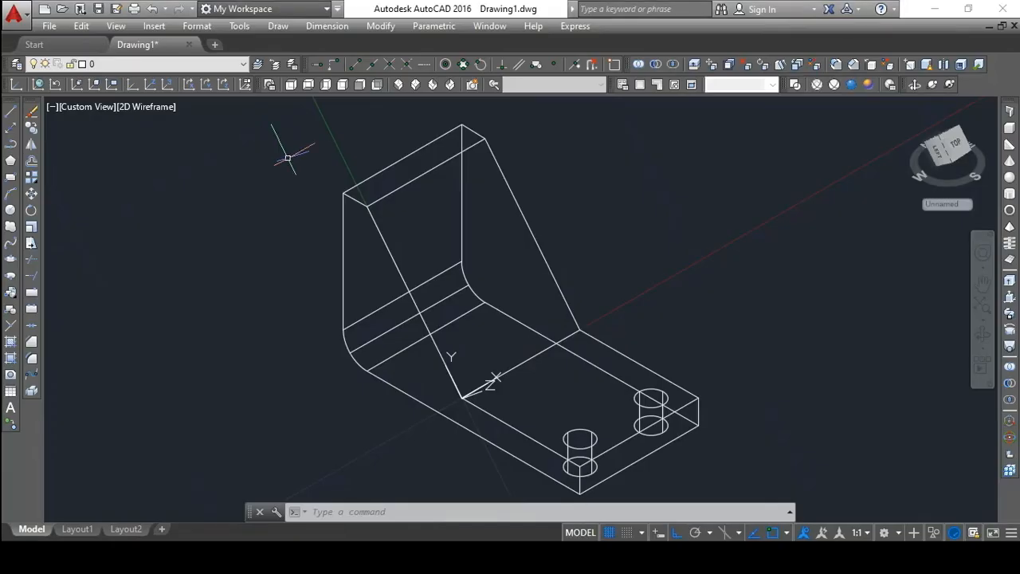
pyautogui.write('LINE')
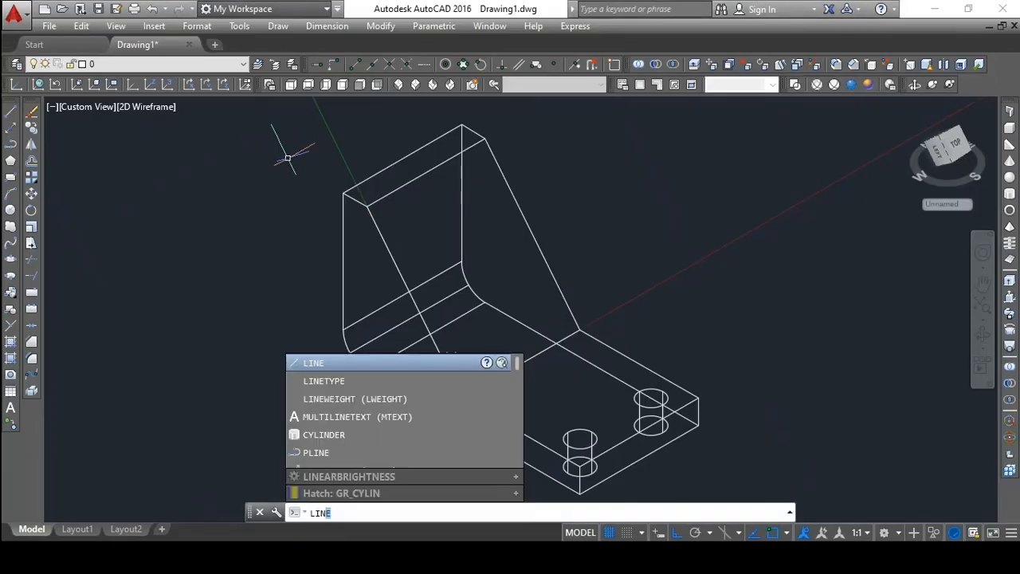
pyautogui.press('Return')
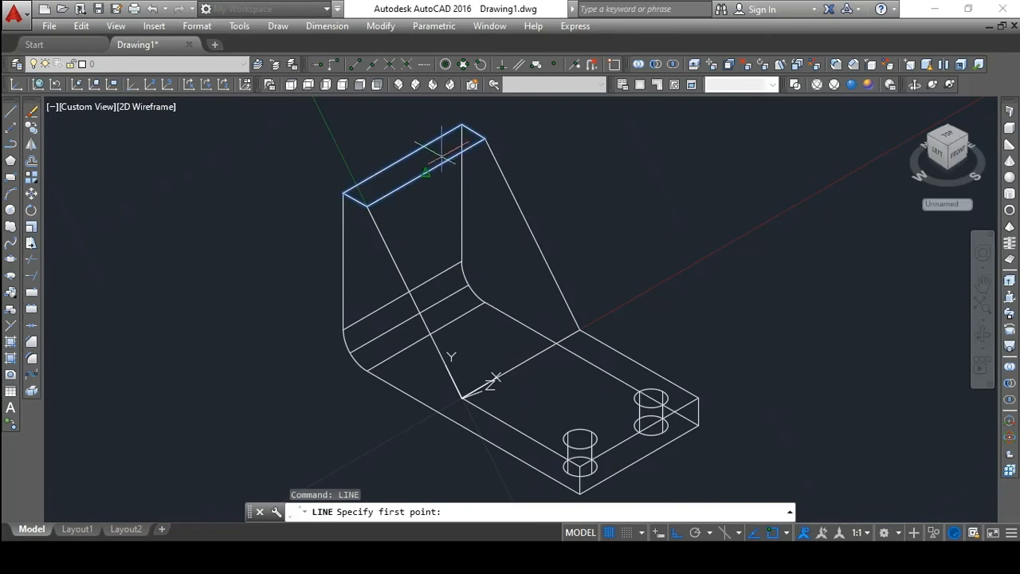
pyautogui.click(427, 172)
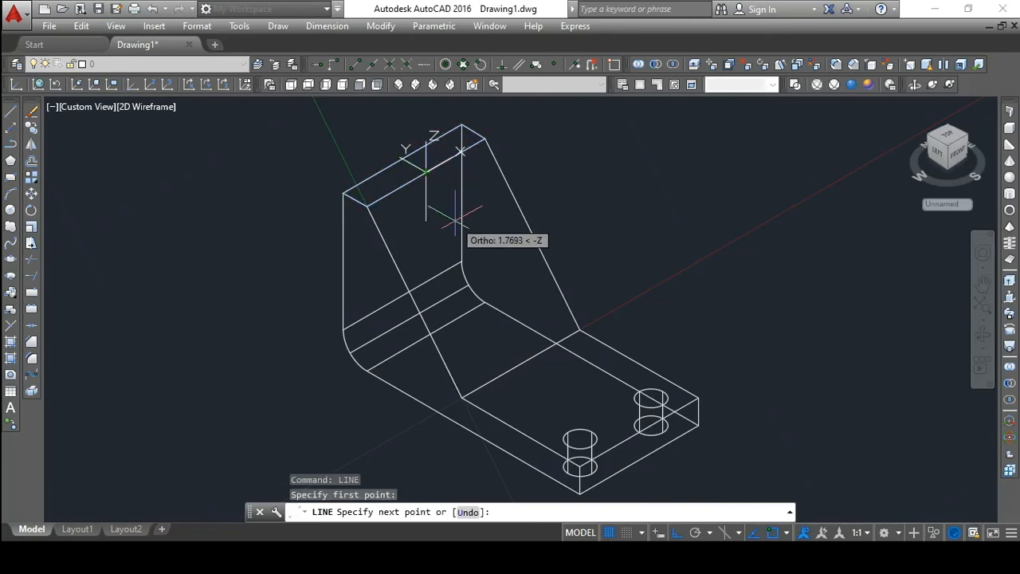
pyautogui.press('Escape')
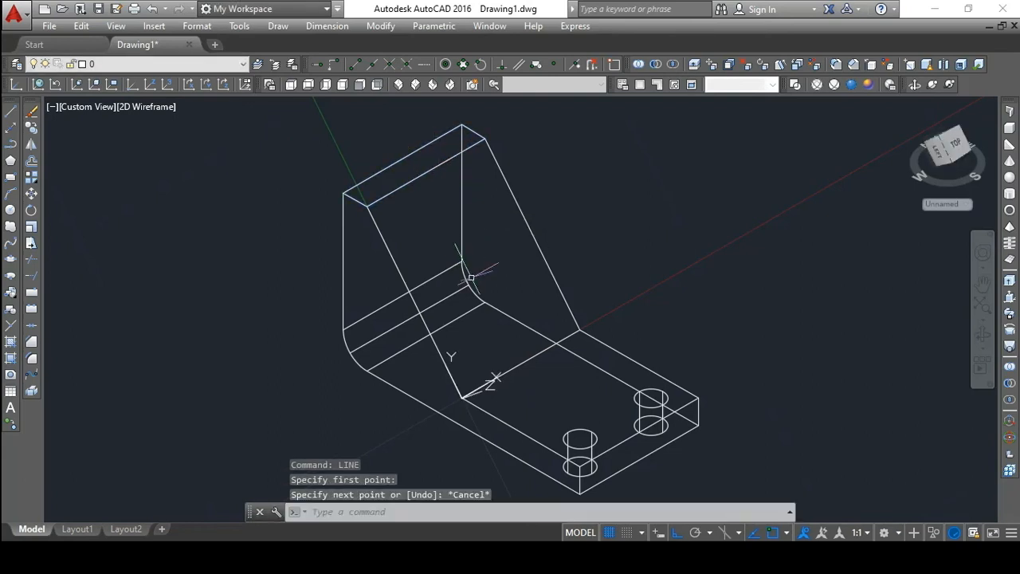
# Draw a 3.2-unit construction line down the sloped face, starting from the midpoint of its upper edge.
pyautogui.scroll(-2, 460, 351)
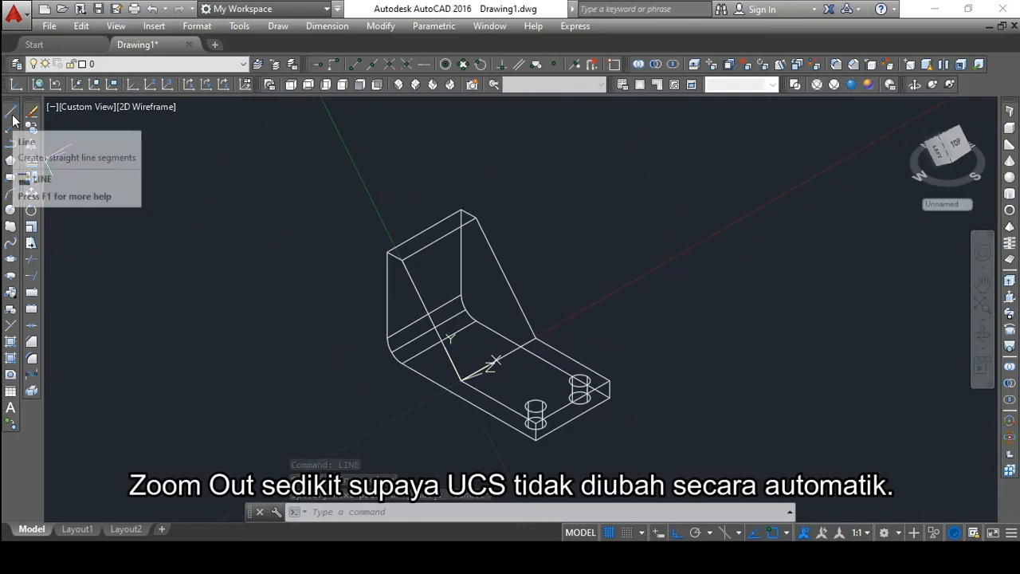
pyautogui.write('l')
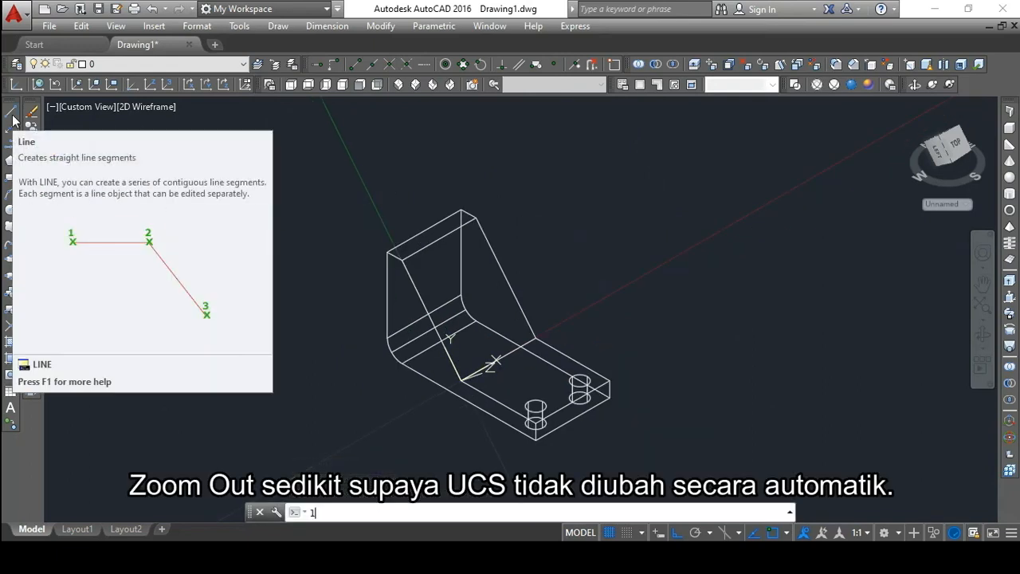
pyautogui.press('Return')
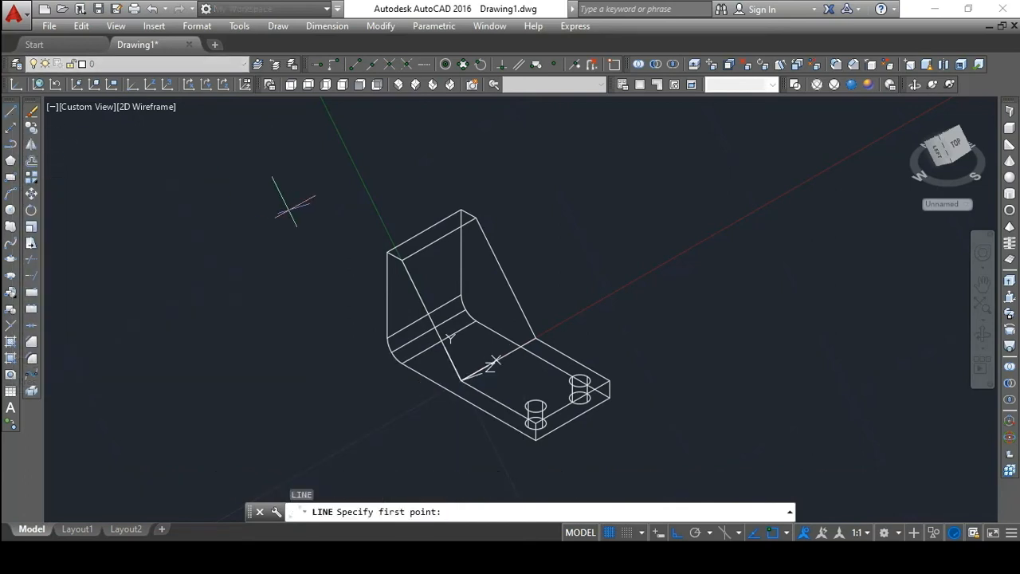
pyautogui.click(440, 239)
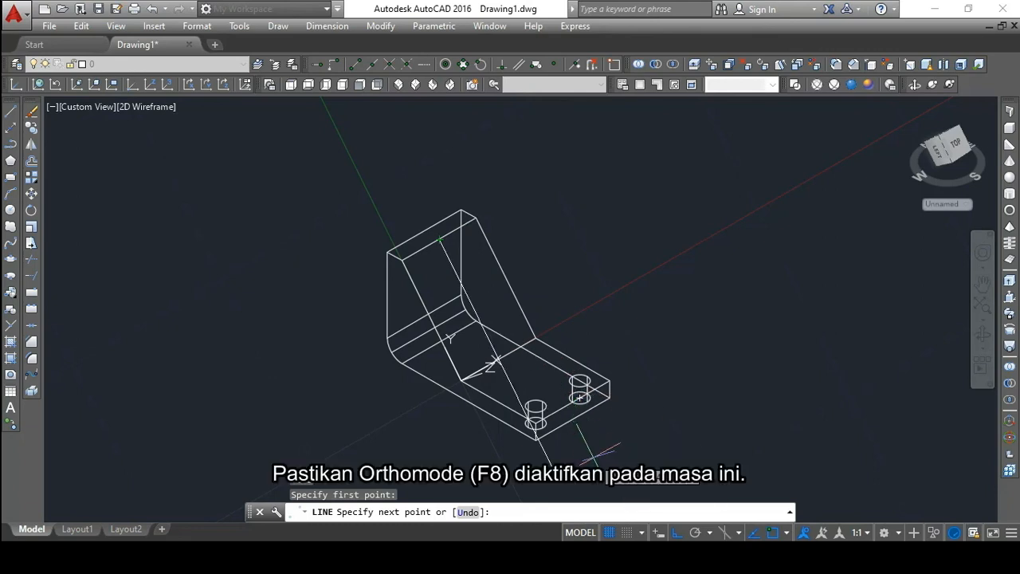
pyautogui.write('3.2')
pyautogui.press('Return')
pyautogui.press('Return')
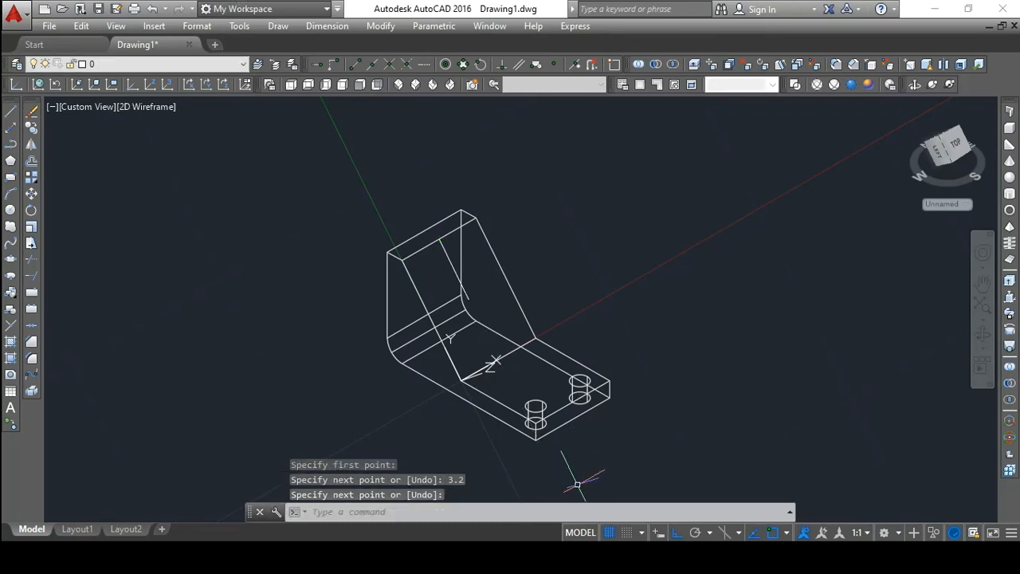
# Create a cylinder of radius 1.4 and height -1 into the bracket, centred on the construction line's lower endpoint.
pyautogui.hotkey('alt', 'Tab')
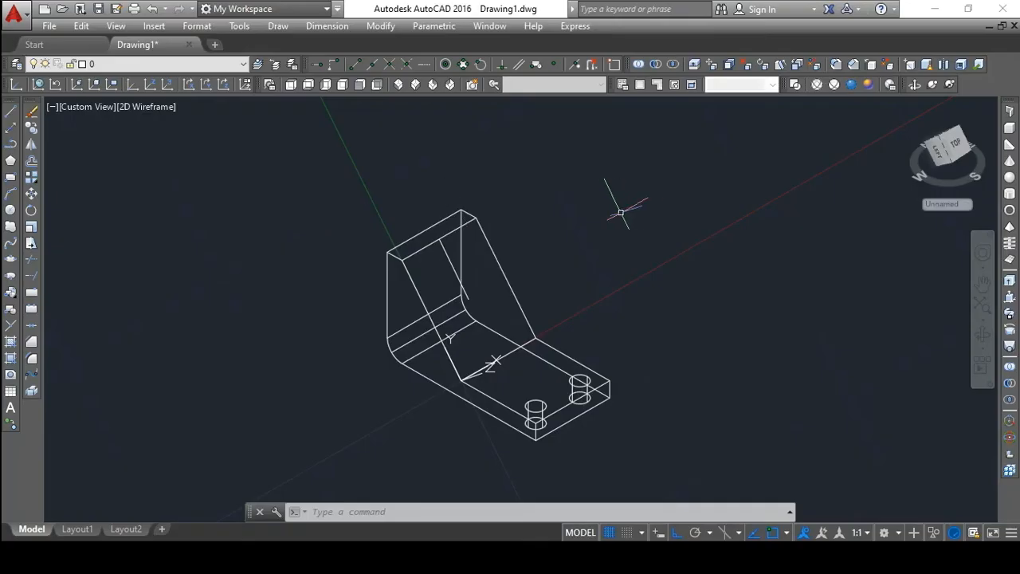
pyautogui.write('CYL')
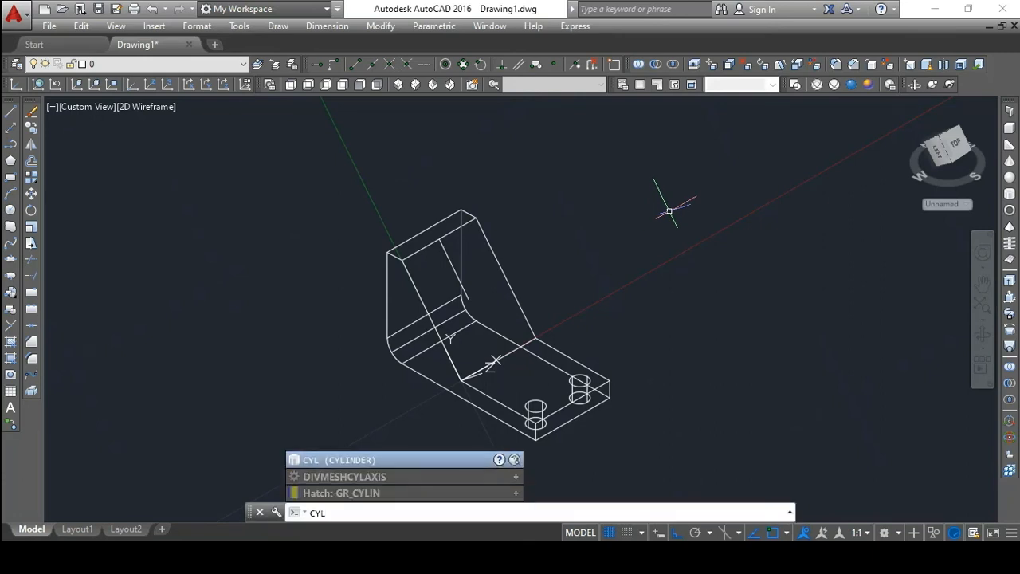
pyautogui.press('Return')
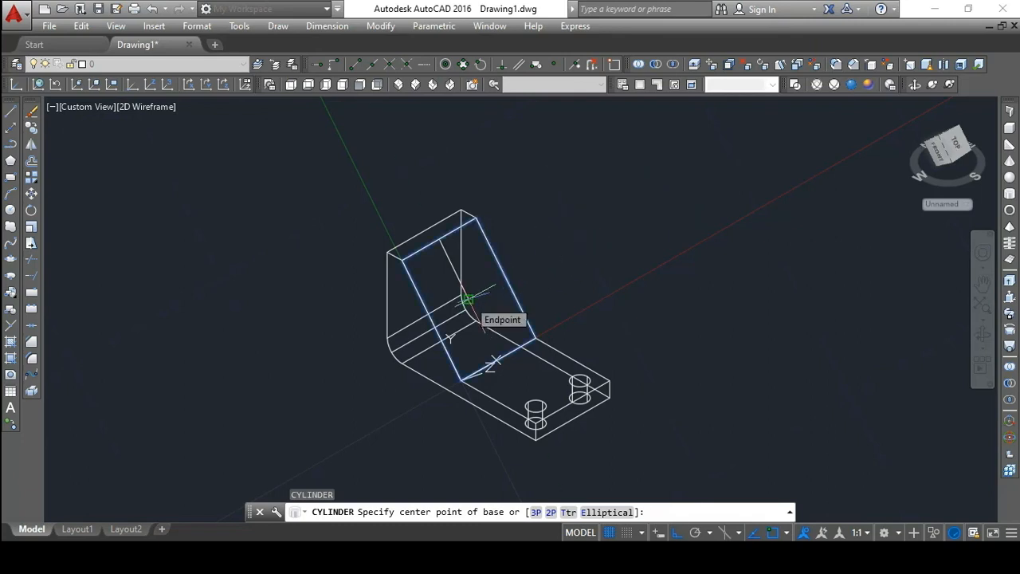
pyautogui.click(468, 298)
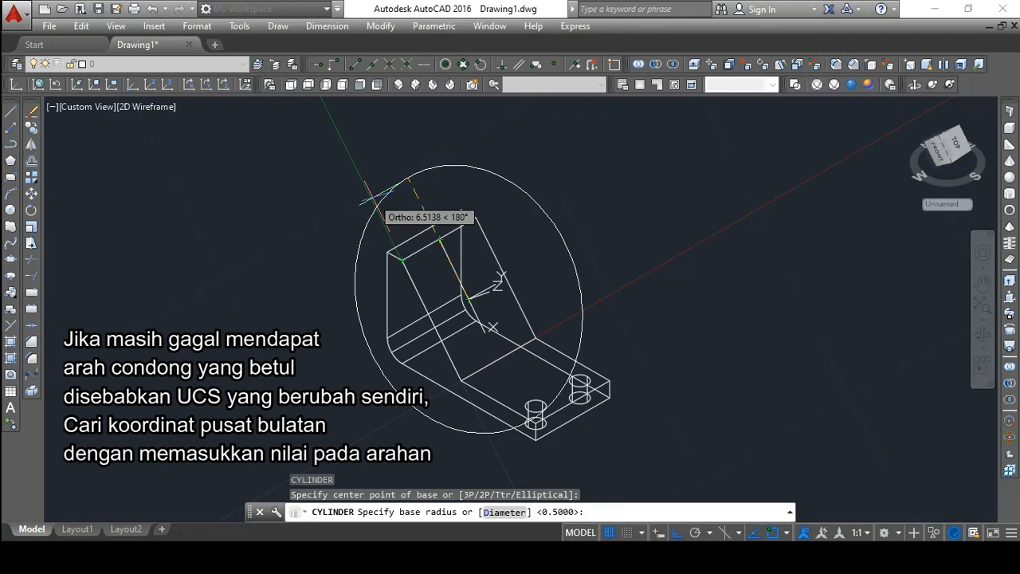
pyautogui.write('1.')
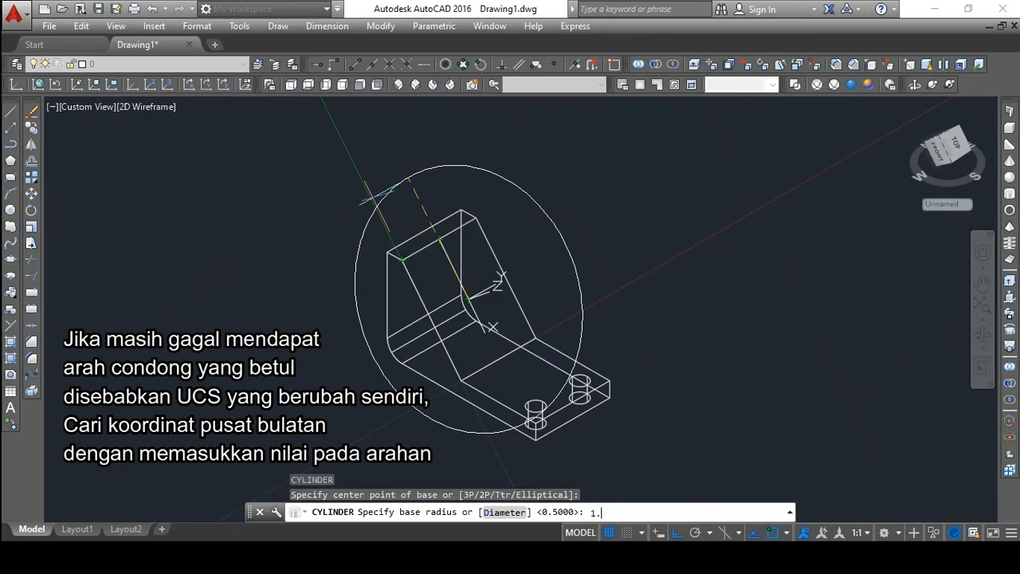
pyautogui.write('4')
pyautogui.press('Return')
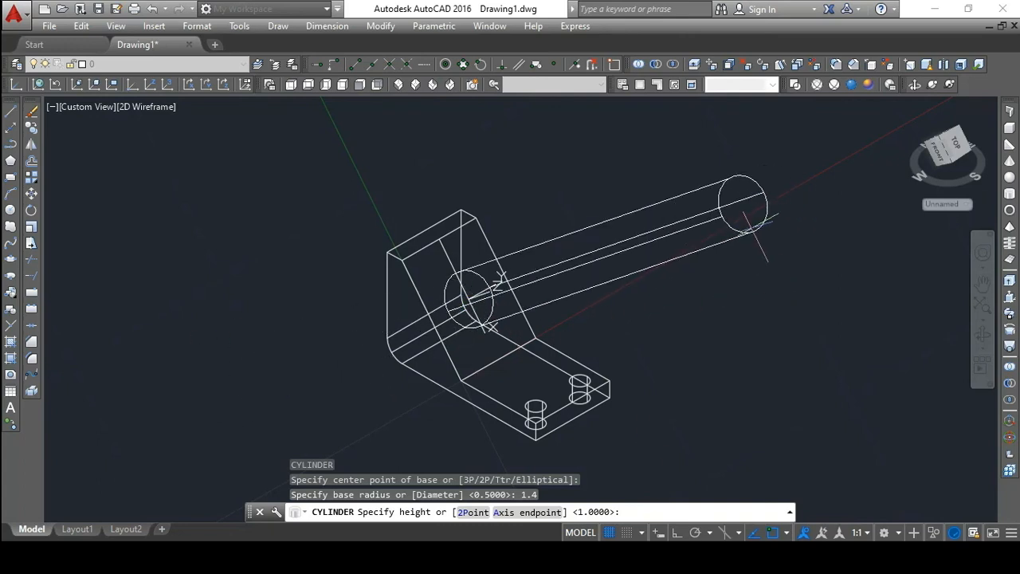
pyautogui.hotkey('alt', 'Tab')
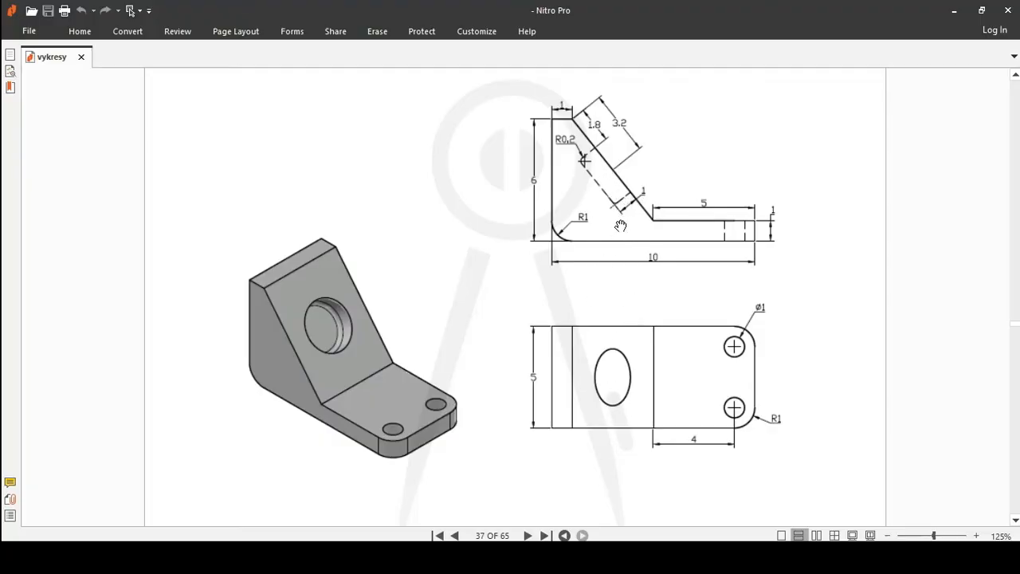
pyautogui.hotkey('alt', 'Tab')
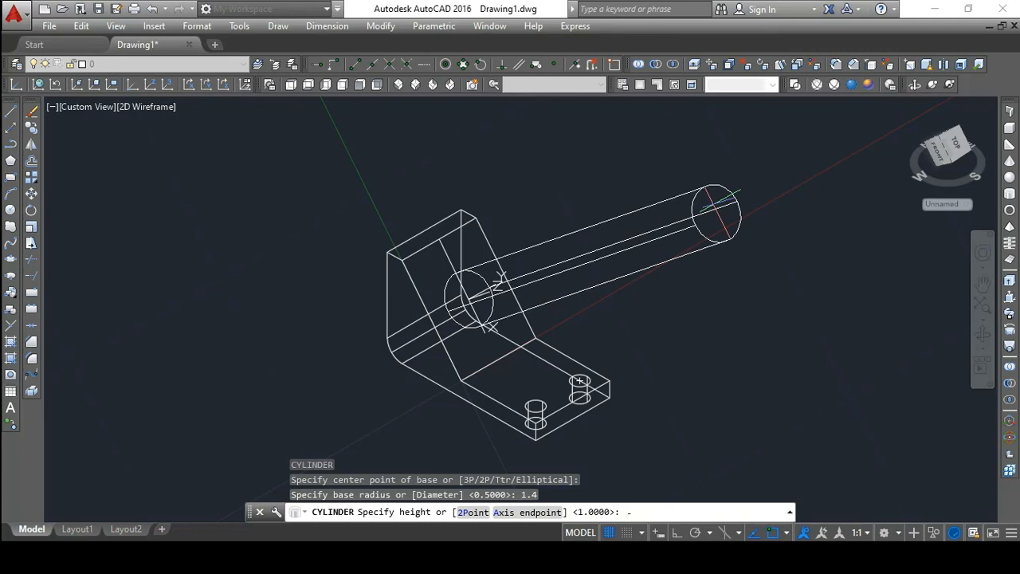
pyautogui.press('Return')
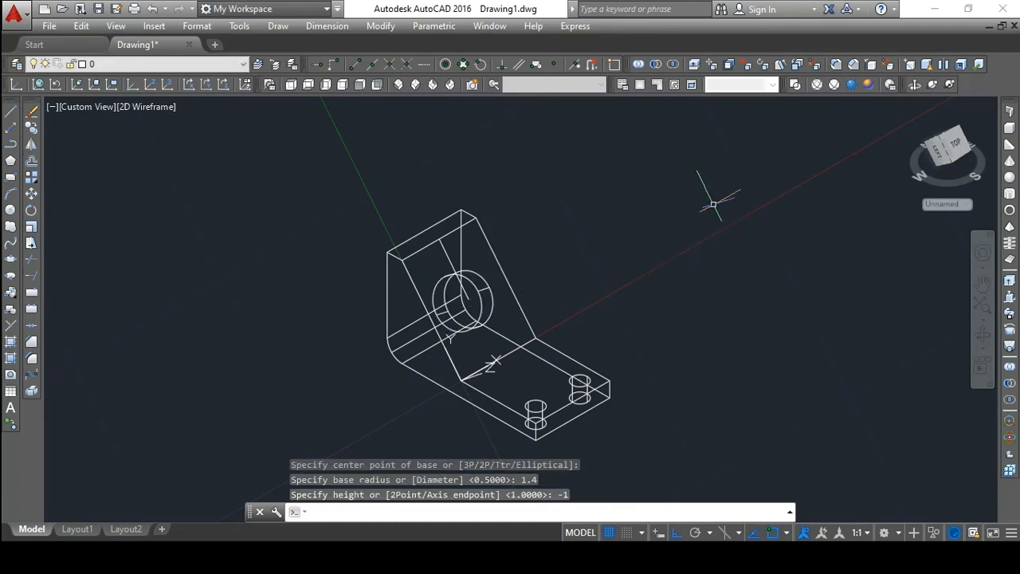
# Erase the construction line on the sloped face.
pyautogui.click(914, 85)
pyautogui.moveTo(678, 266); pyautogui.dragTo(692, 285)
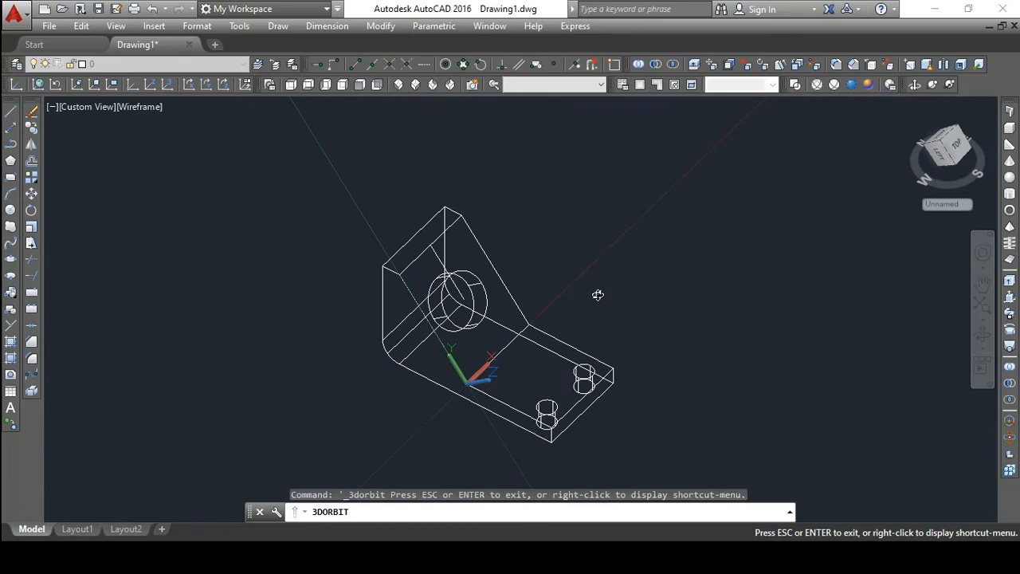
pyautogui.press('Escape')
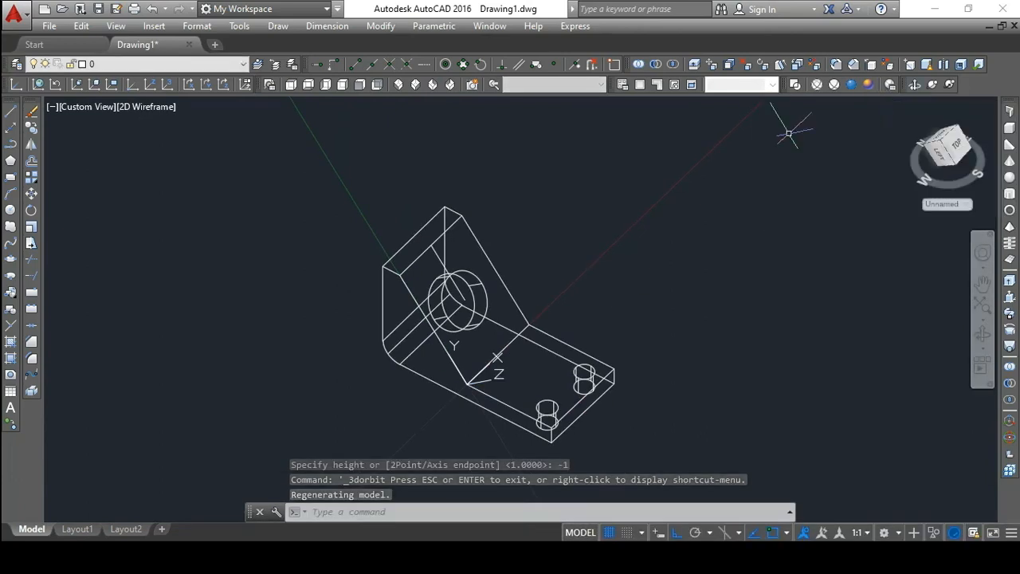
pyautogui.scroll(5, 440, 314)
pyautogui.scroll(-3, 441, 314)
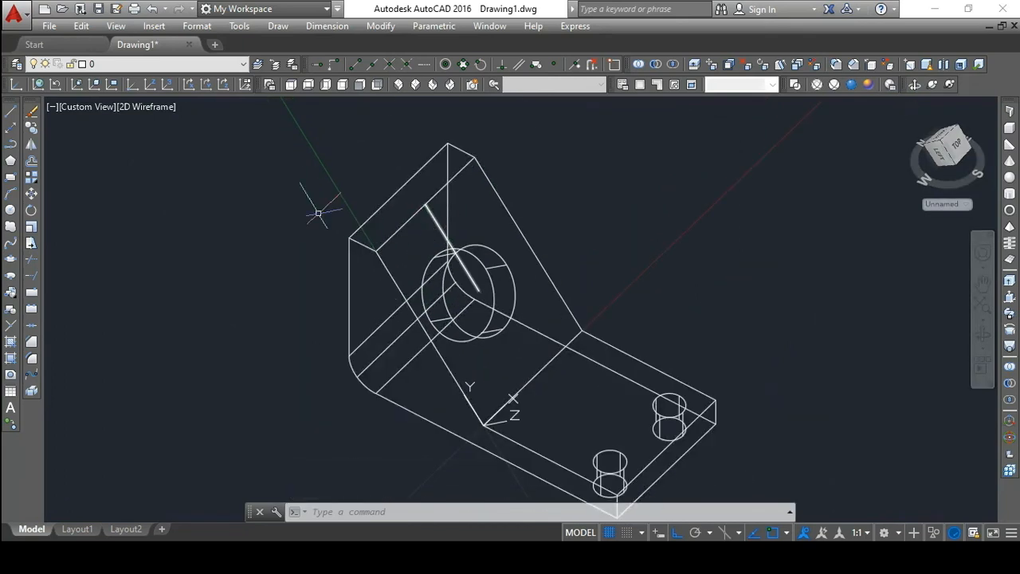
pyautogui.click(30, 115)
pyautogui.click(442, 230)
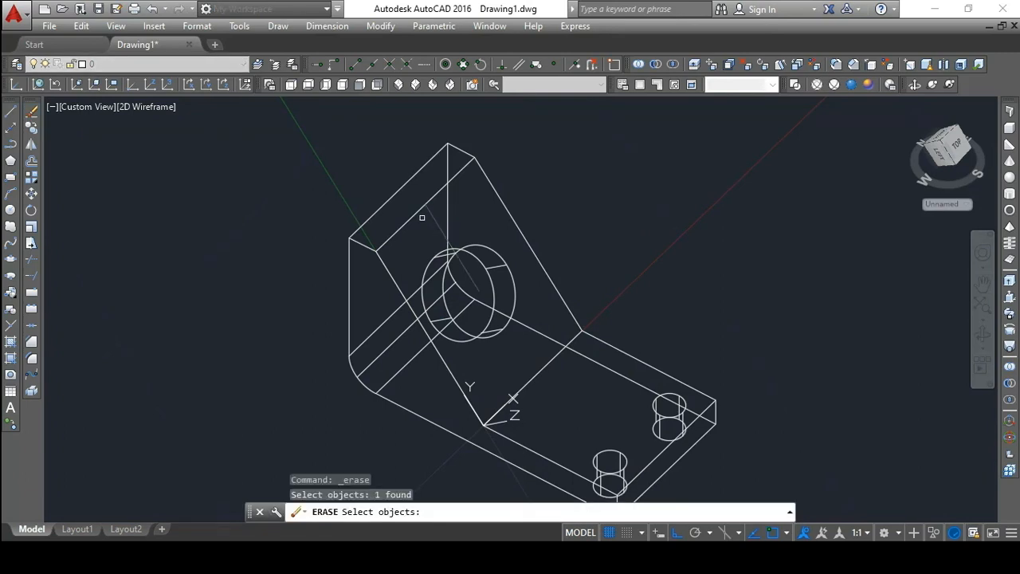
pyautogui.press('Return')
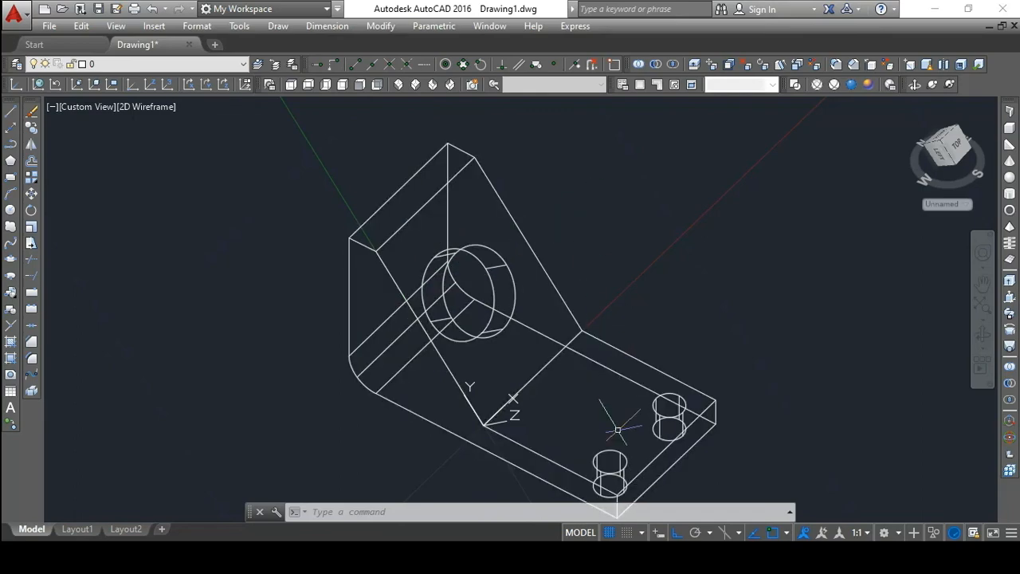
# Check the recess rounding in the reference drawing and fillet the cylinder's inner circular edge inside the bracket with radius 0.2.
pyautogui.hotkey('alt', 'Tab')
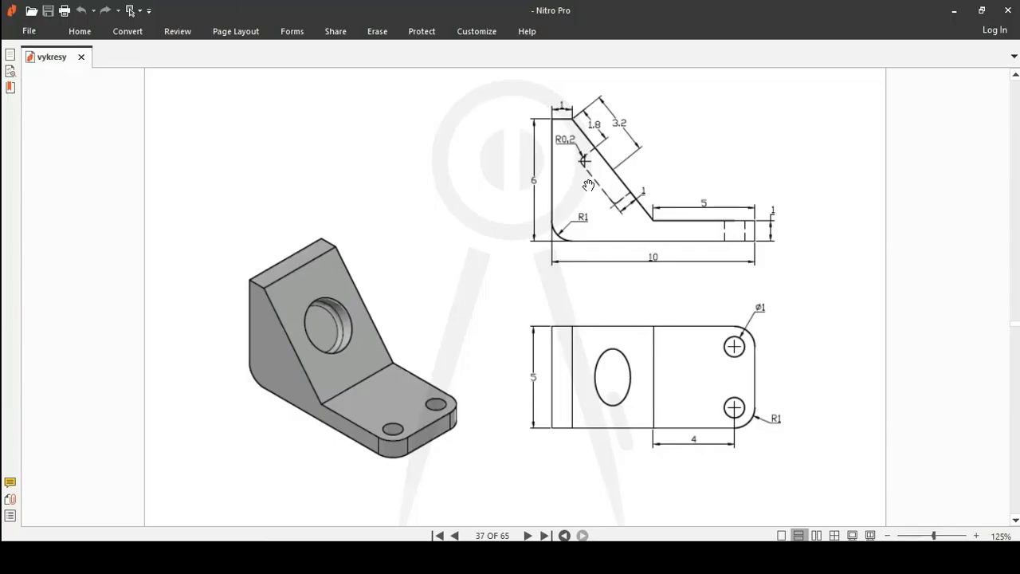
pyautogui.scroll(3, 578, 169)
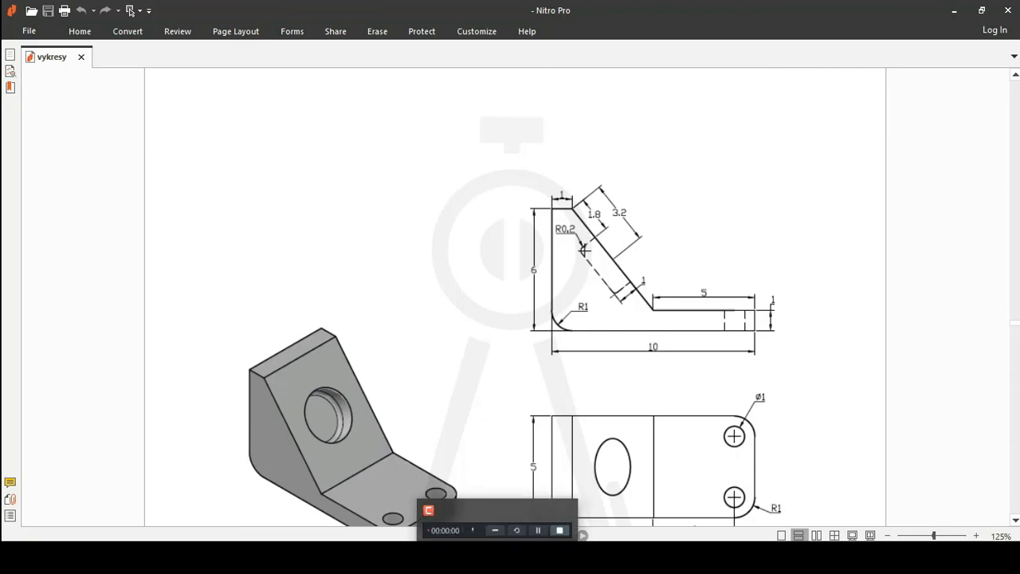
pyautogui.moveTo(639, 558)
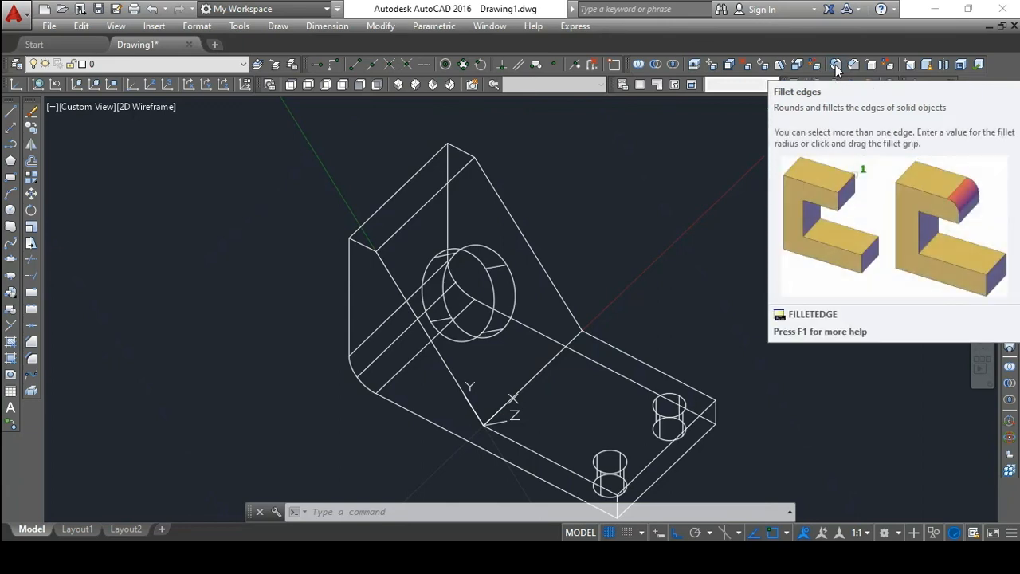
pyautogui.click(836, 64)
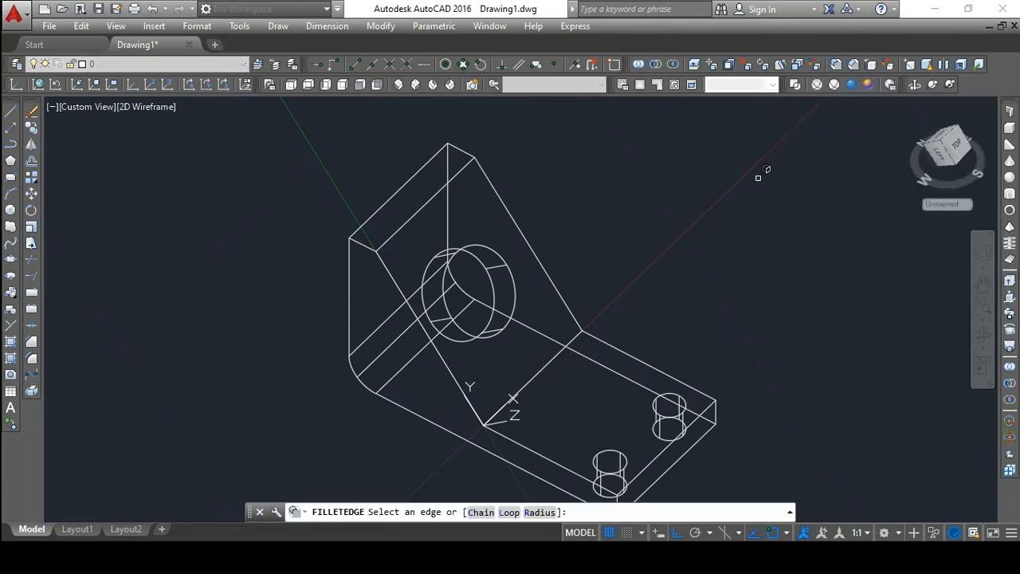
pyautogui.click(537, 513)
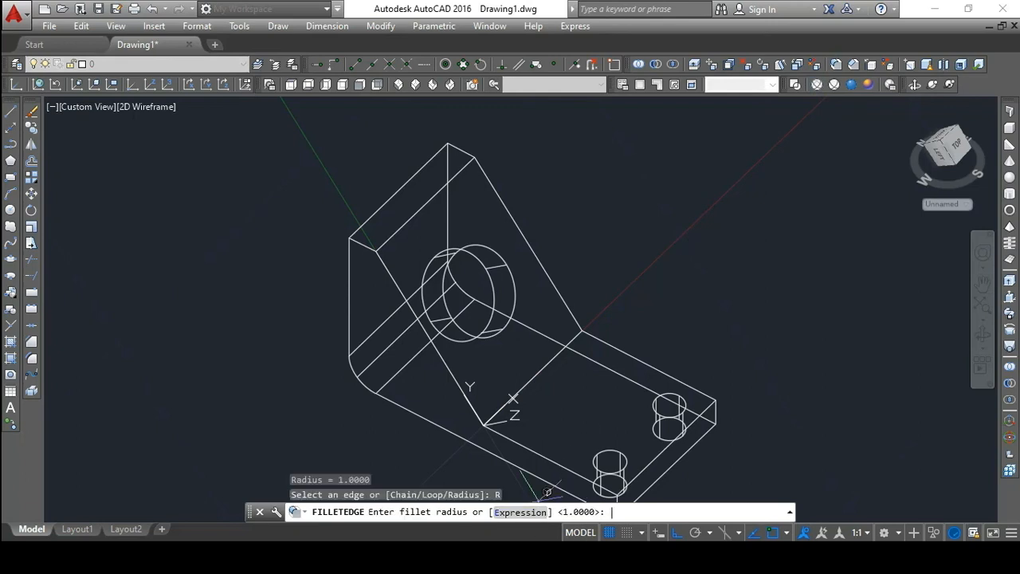
pyautogui.hotkey('alt', 'Tab')
pyautogui.hotkey('alt', 'Tab')
pyautogui.press('Return')
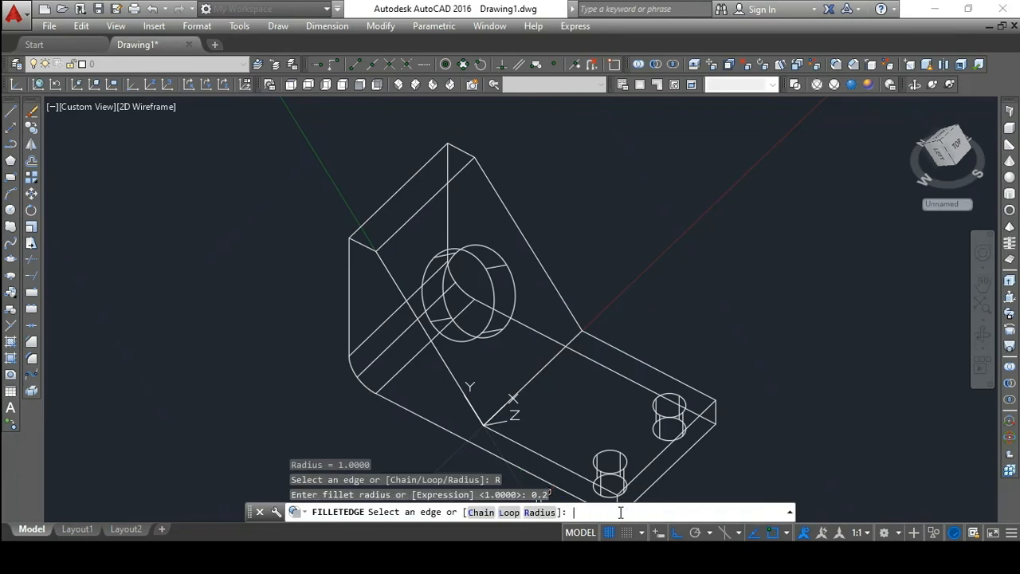
pyautogui.click(427, 267)
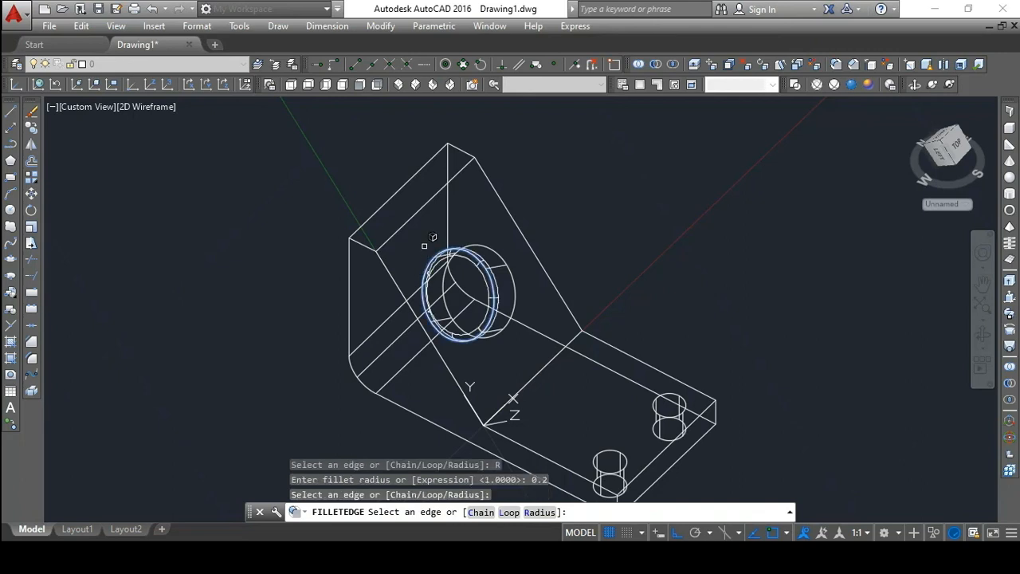
pyautogui.press('Return')
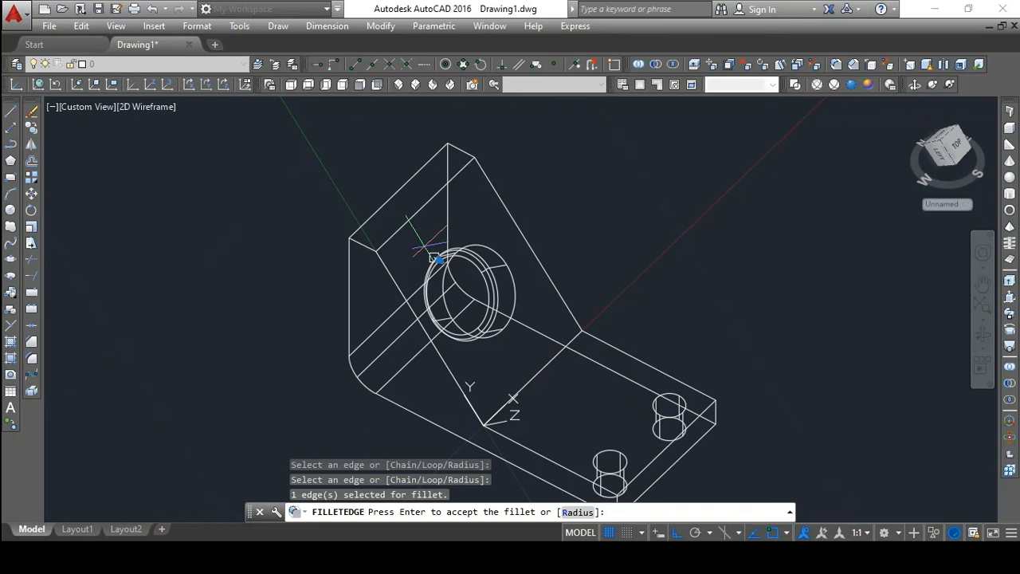
pyautogui.press('Return')
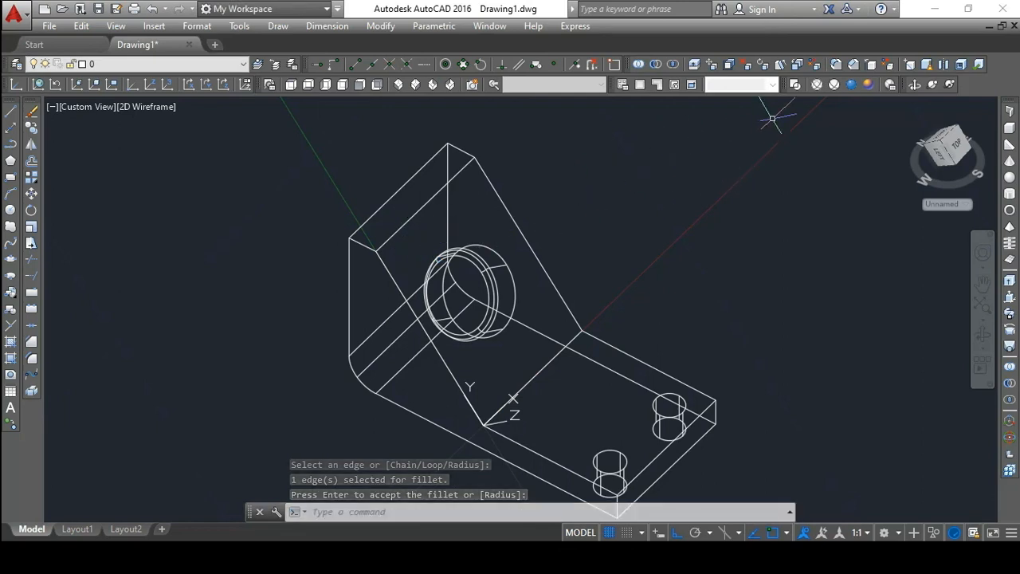
# Display the model in the Conceptual visual style and subtract the filleted cylinder from the bracket's sloped face.
pyautogui.click(868, 83)
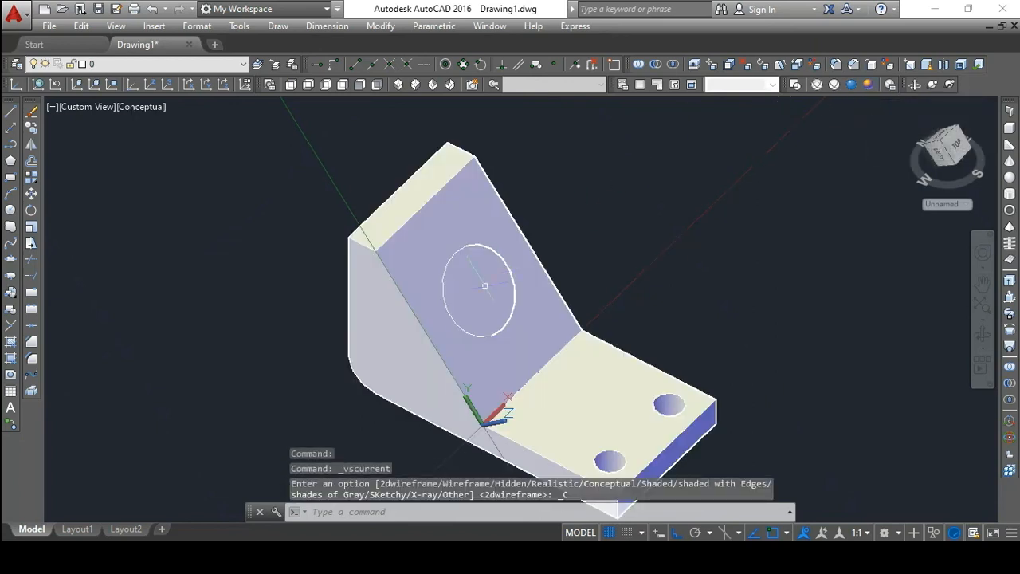
pyautogui.scroll(3, 449, 297)
pyautogui.scroll(-4, 449, 297)
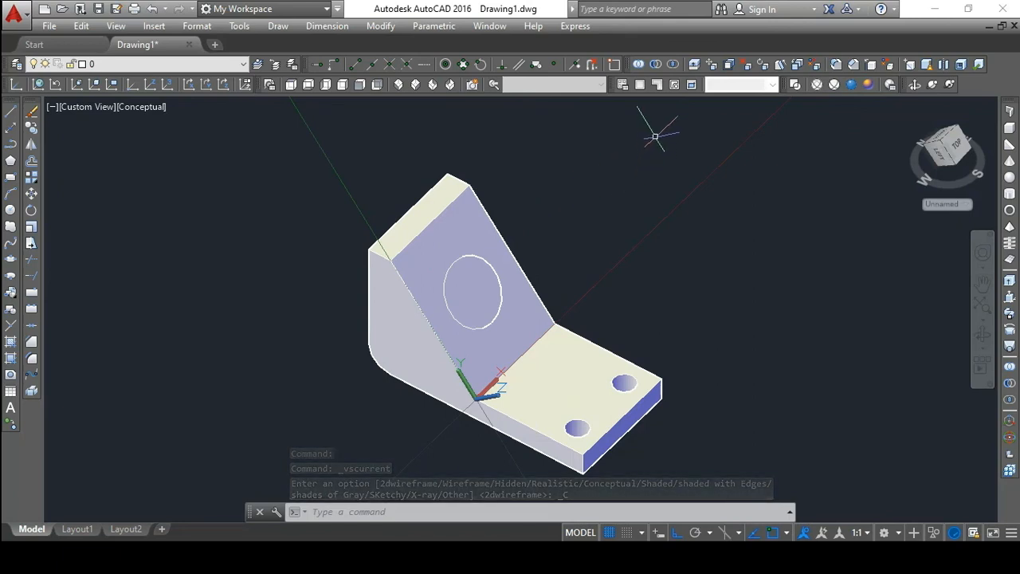
pyautogui.click(657, 64)
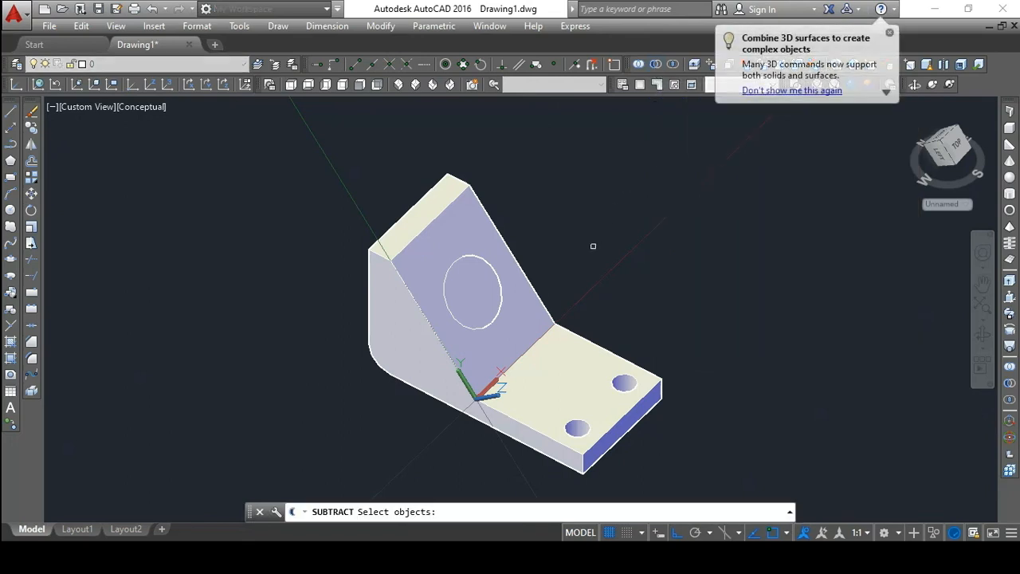
pyautogui.click(537, 295)
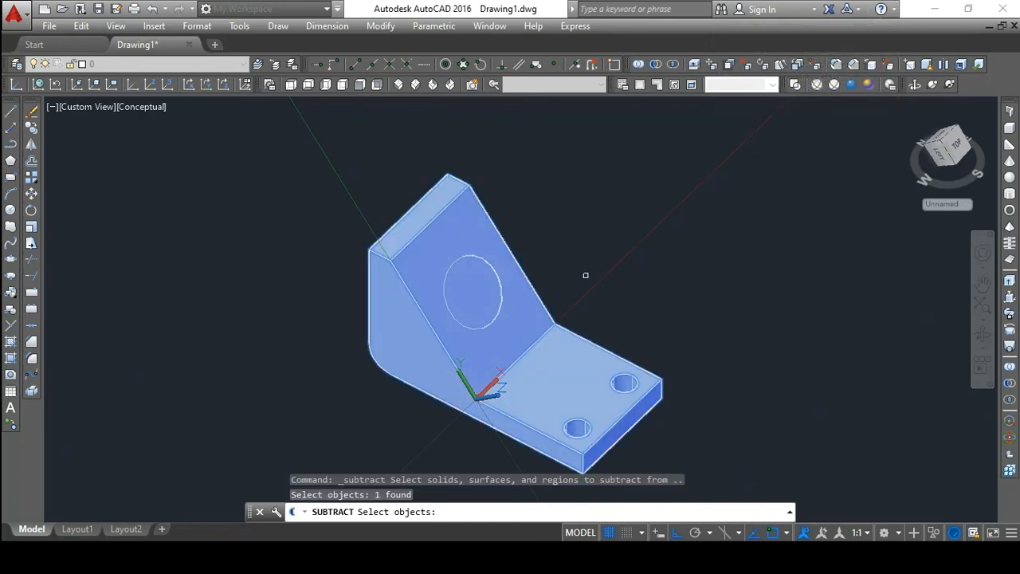
pyautogui.press('Return')
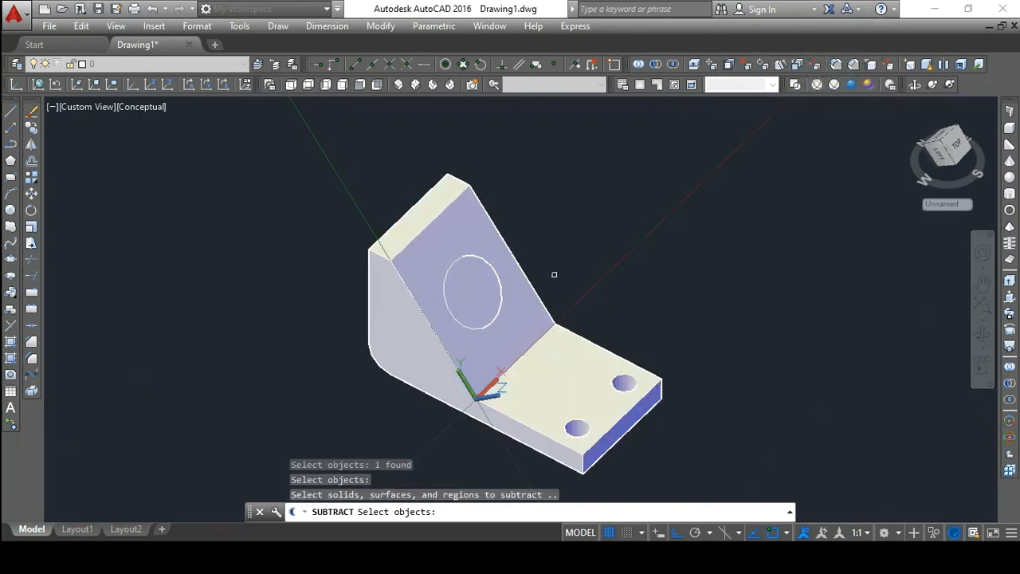
pyautogui.click(479, 282)
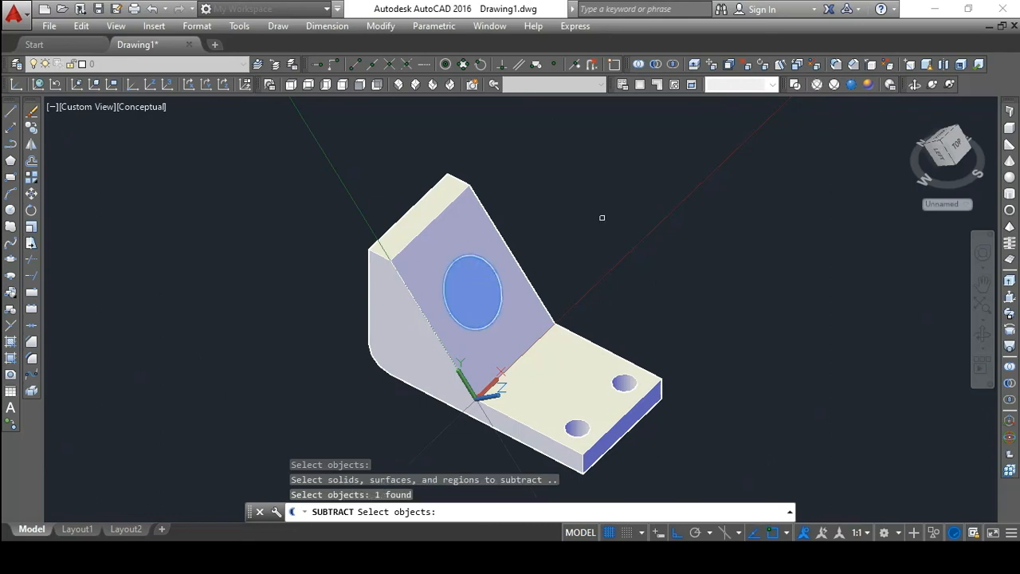
pyautogui.press('Return')
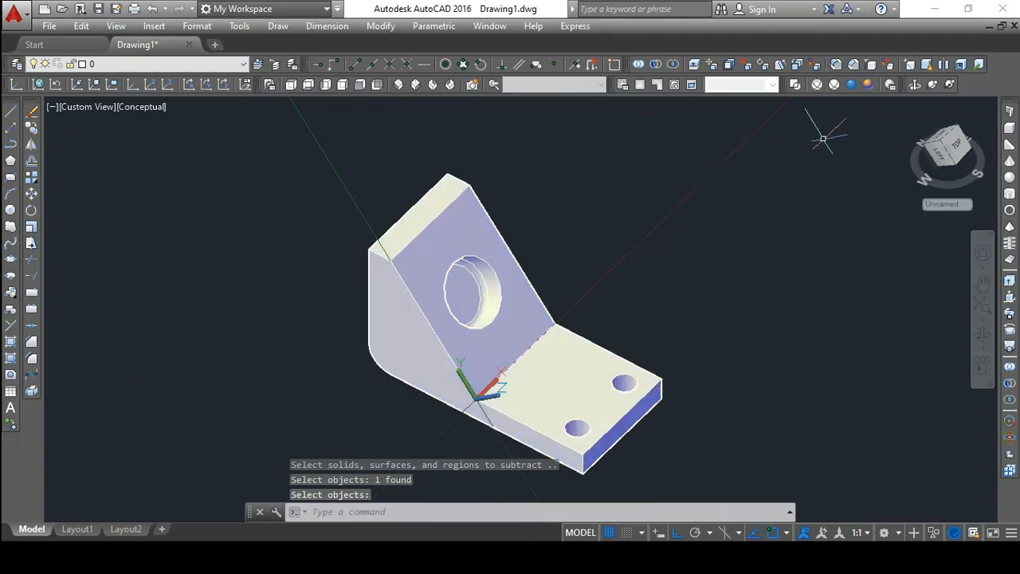
# Inspect the recess from another angle and check the reference drawing for the rounding of the base's end corners.
pyautogui.click(915, 87)
pyautogui.moveTo(485, 296); pyautogui.dragTo(464, 295)
pyautogui.press('Escape')
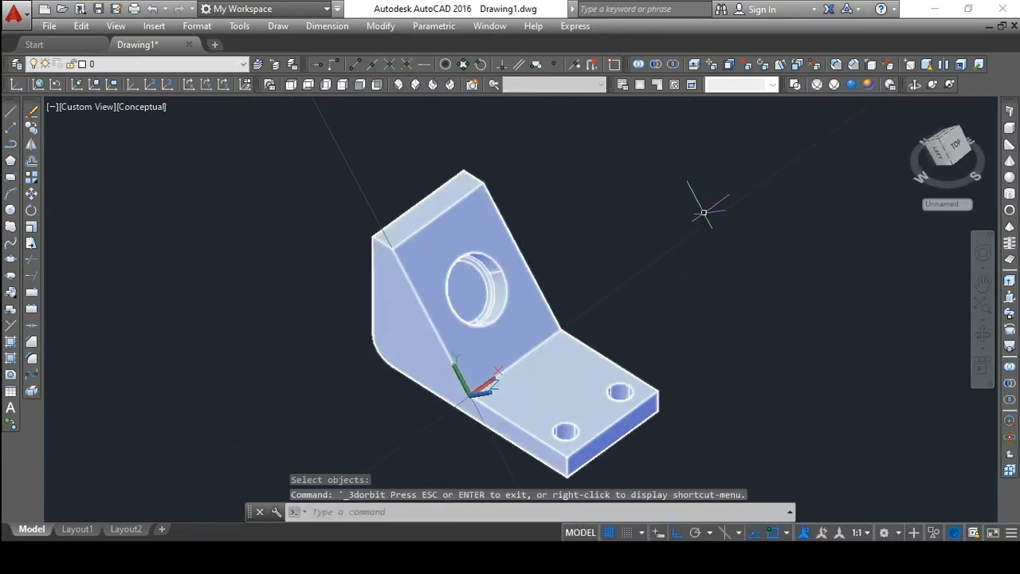
pyautogui.click(911, 107)
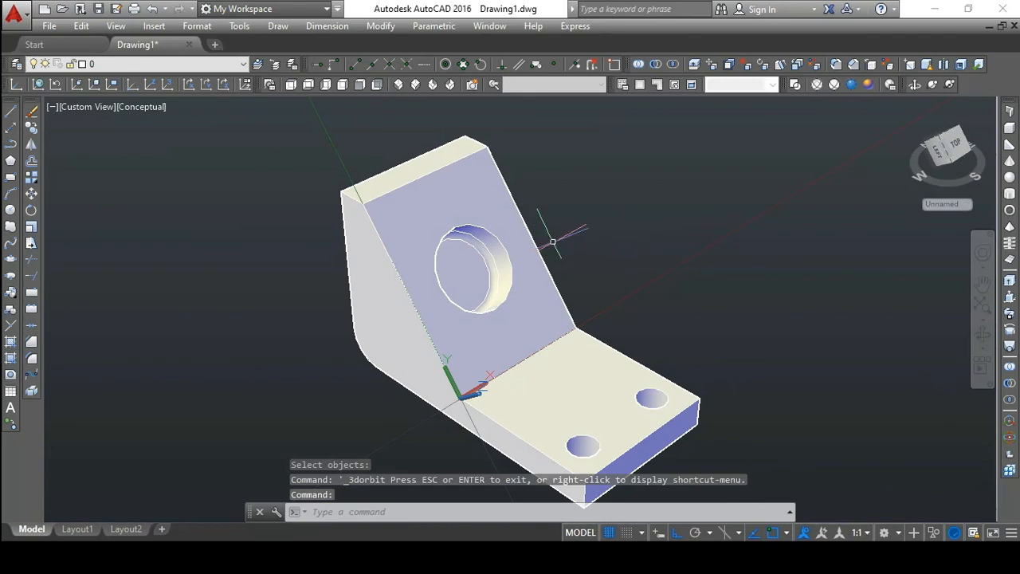
pyautogui.scroll(-2, 542, 275)
pyautogui.click(607, 556)
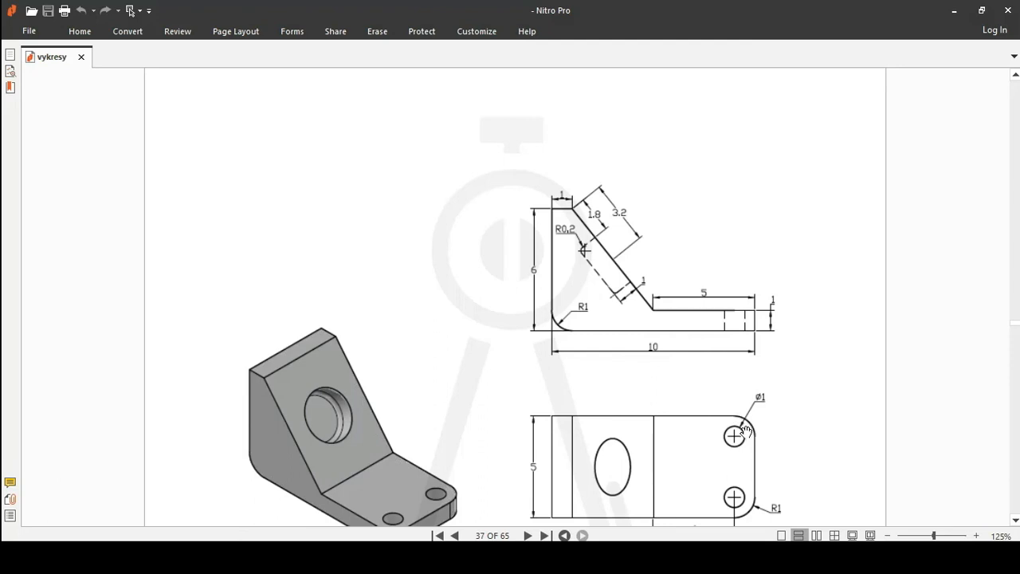
pyautogui.scroll(-1, 737, 418)
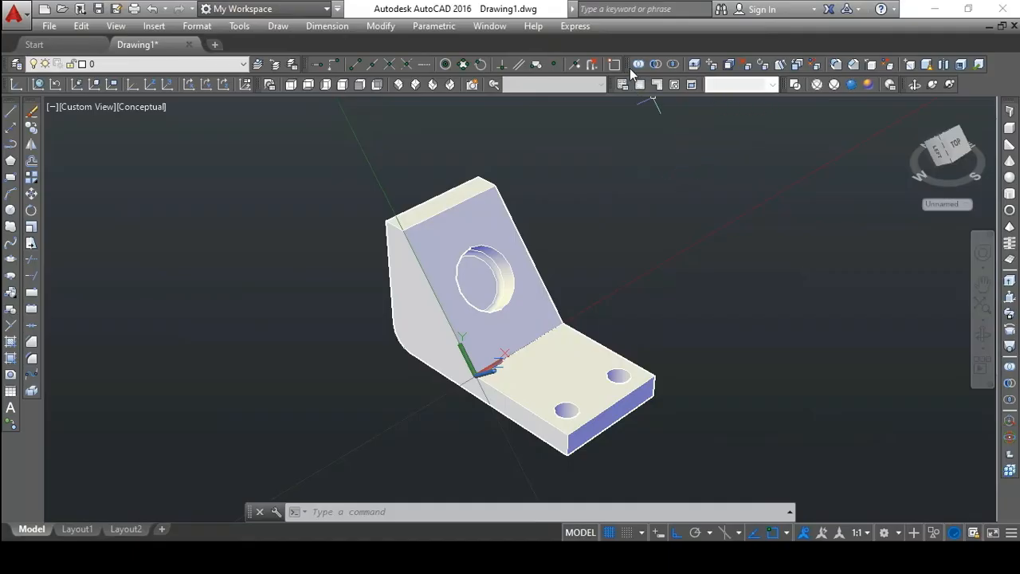
# Fillet the two vertical corner edges at the free end of the base with radius 1.
pyautogui.click(836, 66)
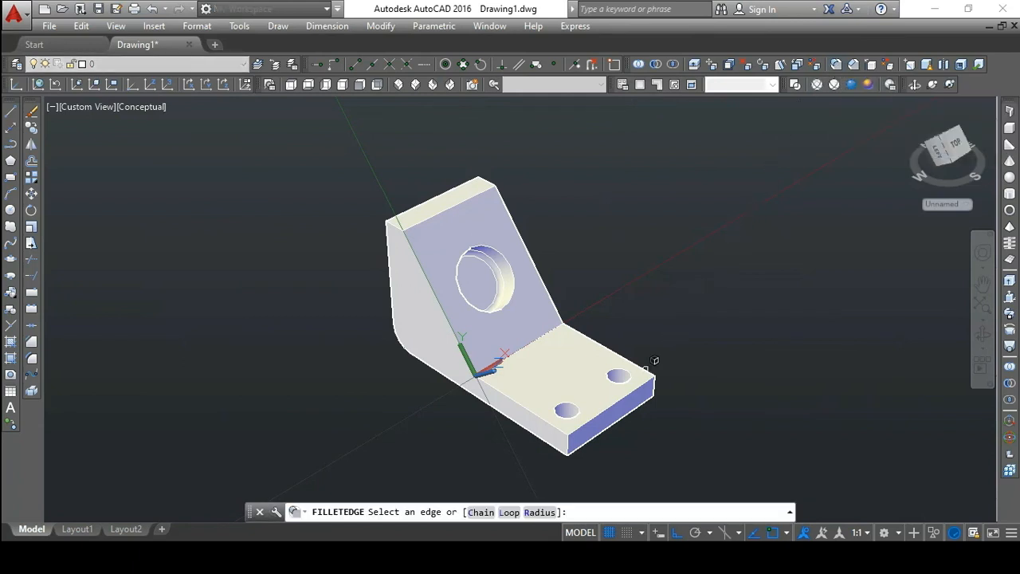
pyautogui.click(539, 512)
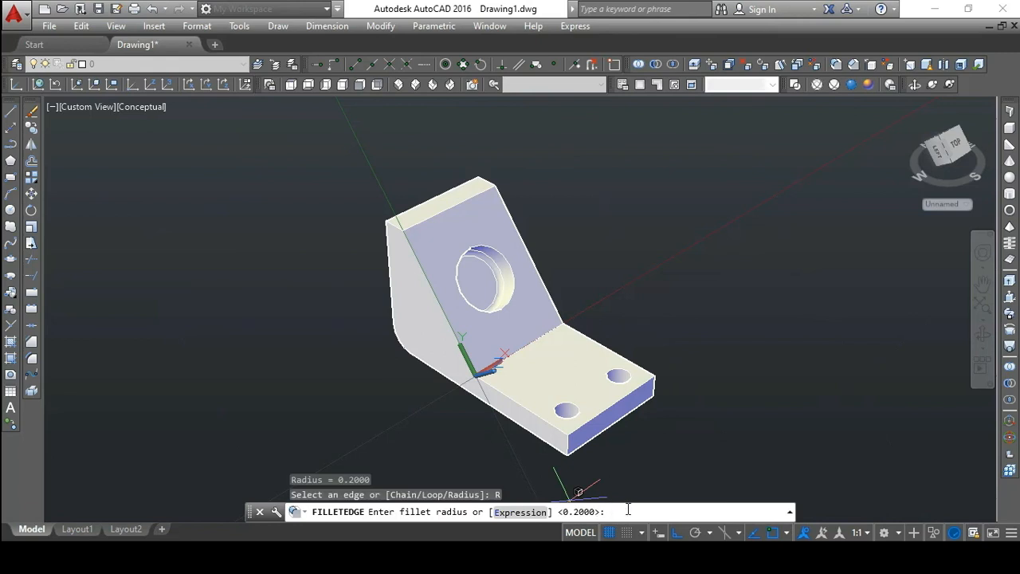
pyautogui.press('Return')
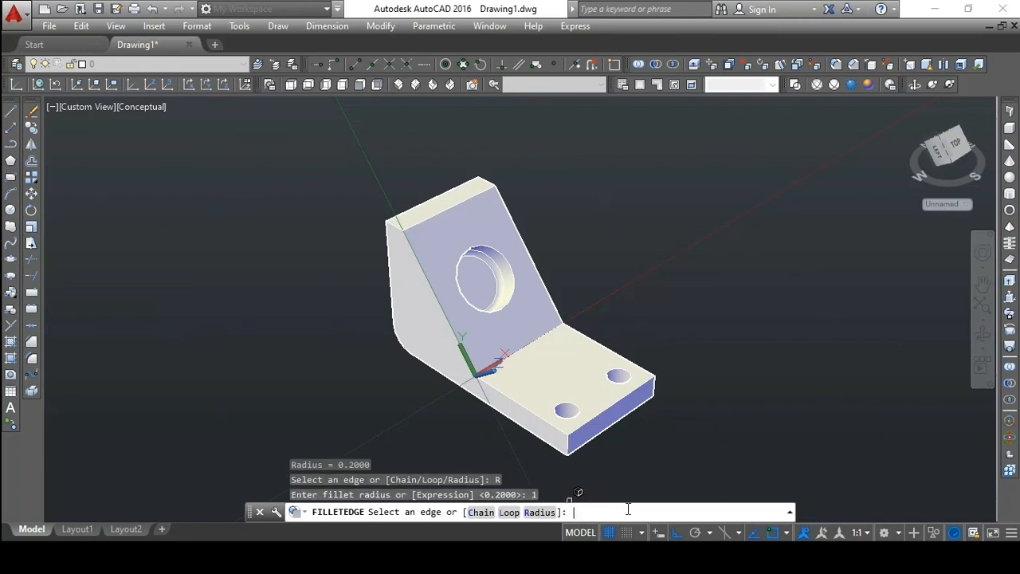
pyautogui.click(571, 443)
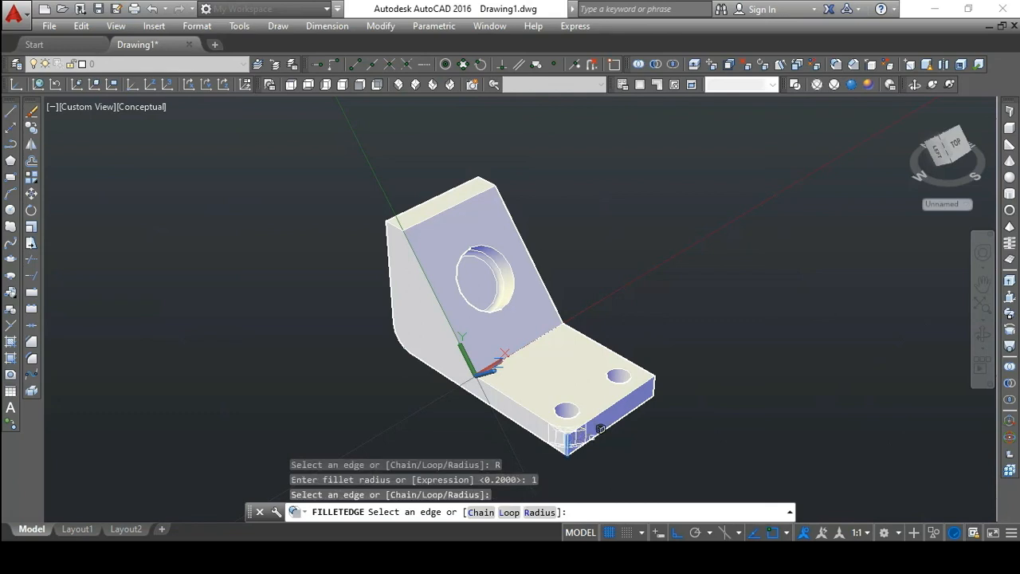
pyautogui.click(659, 384)
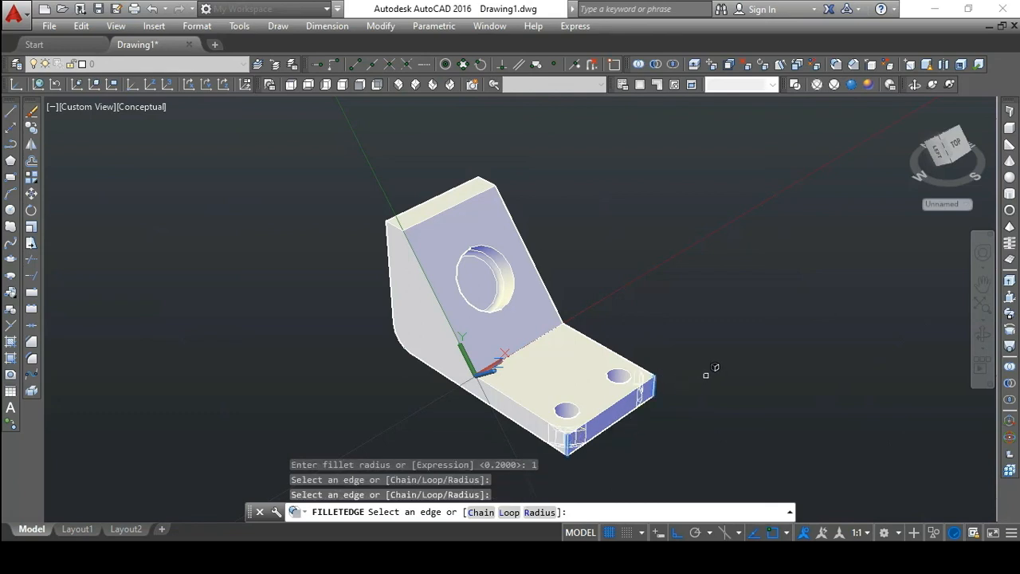
pyautogui.scroll(1, 666, 430)
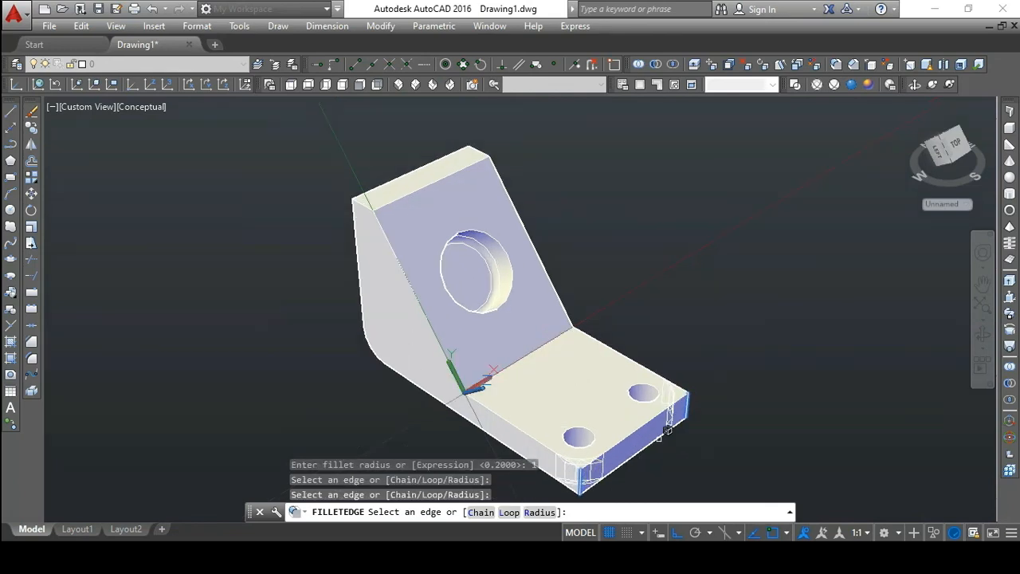
pyautogui.scroll(-1, 666, 430)
pyautogui.press('Return')
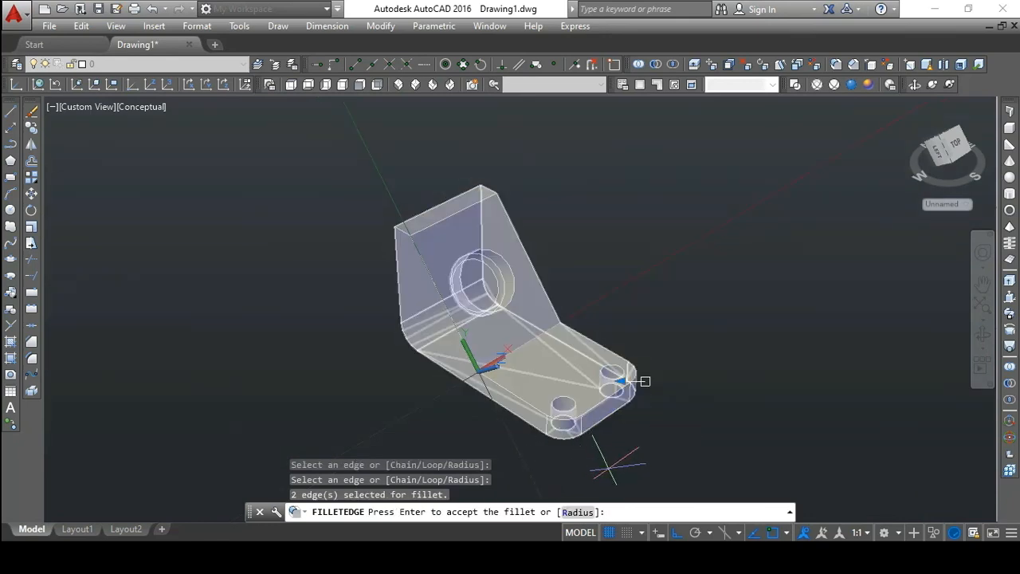
pyautogui.scroll(1, 609, 468)
pyautogui.scroll(-1, 618, 465)
pyautogui.press('Return')
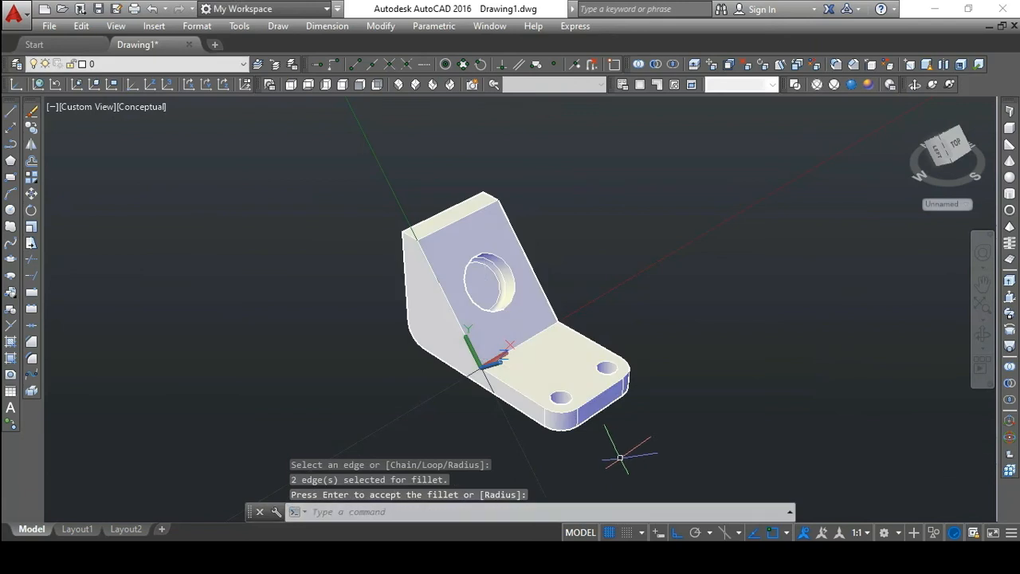
pyautogui.scroll(1, 599, 444)
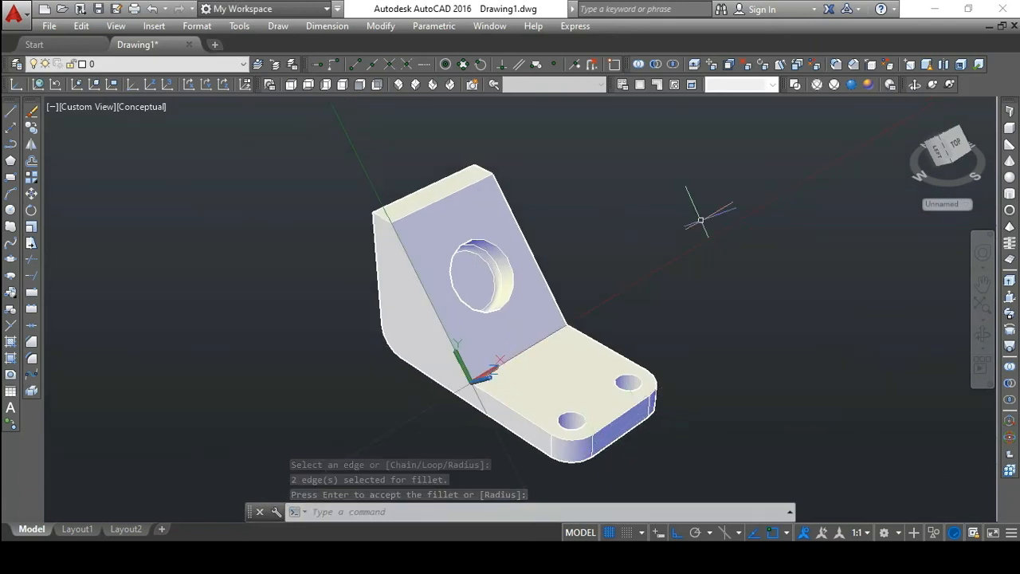
# Restore the World UCS, and check the bracket in 2D Wireframe before returning to the Conceptual visual style.
pyautogui.click(39, 87)
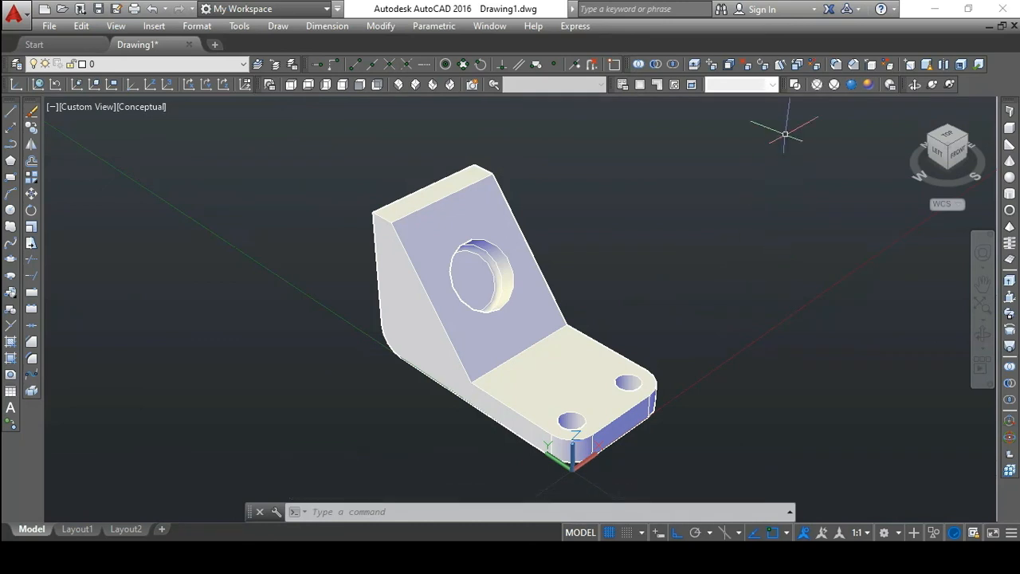
pyautogui.click(799, 84)
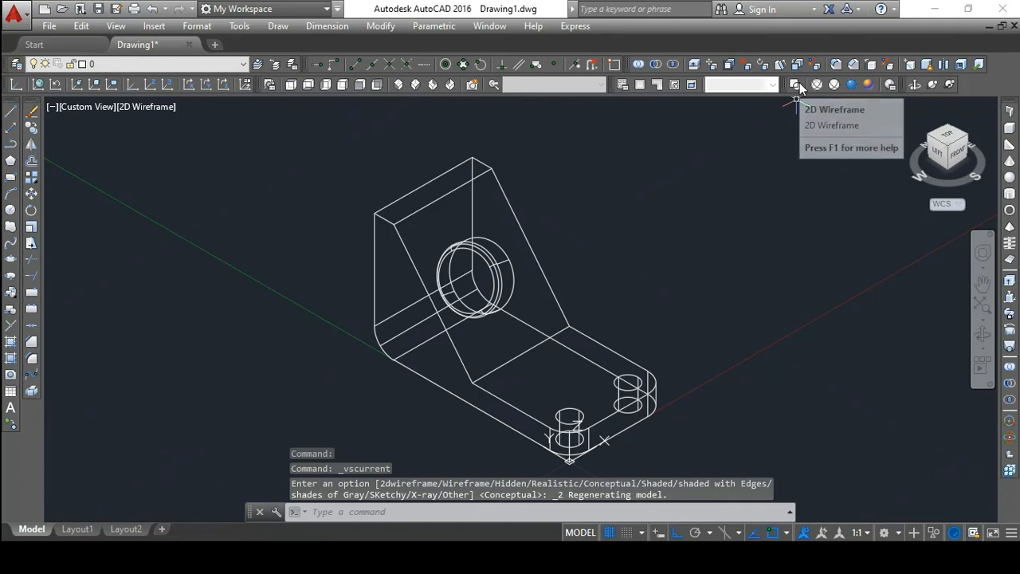
pyautogui.click(868, 84)
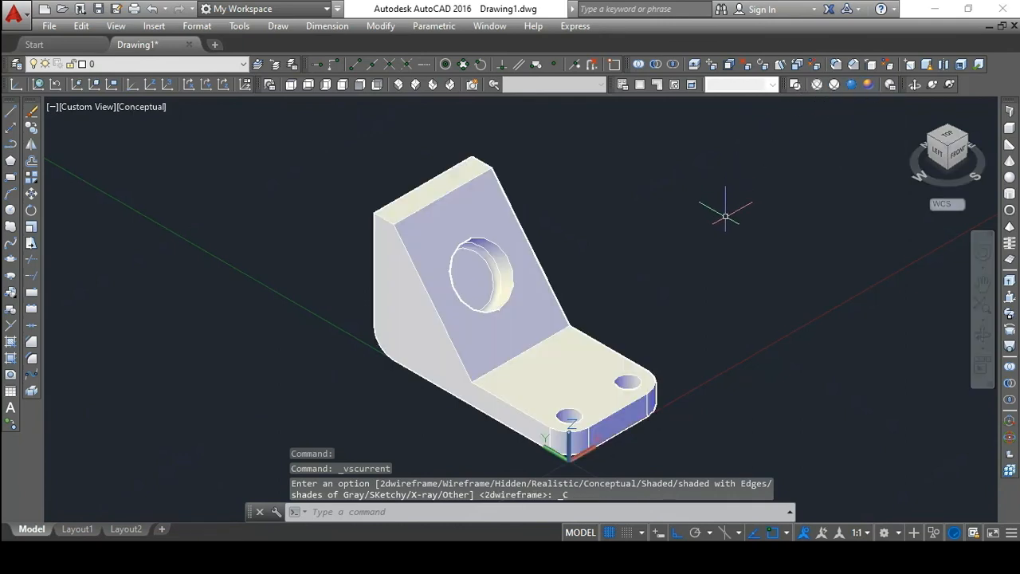